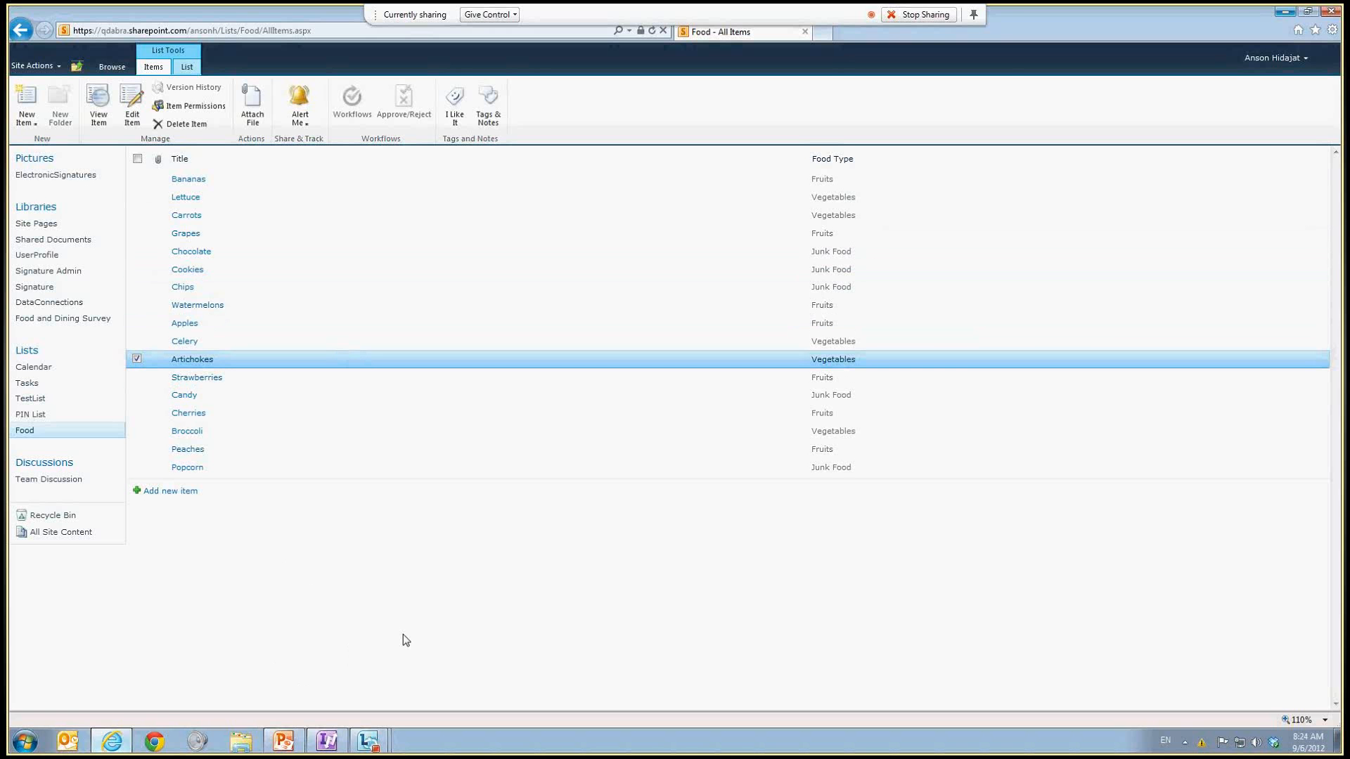
Step: Switch to the form designer and start adding a new data connection that receives data
click(338, 743)
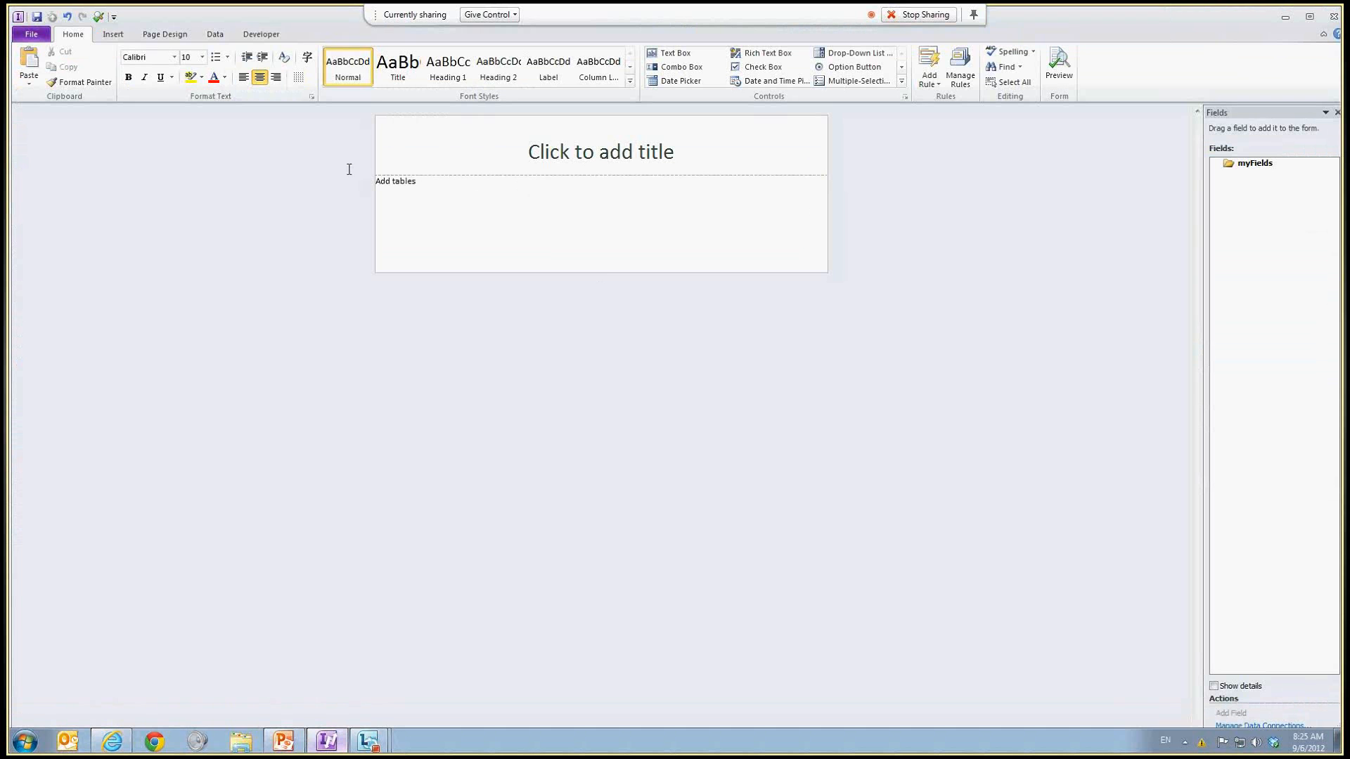
click(215, 36)
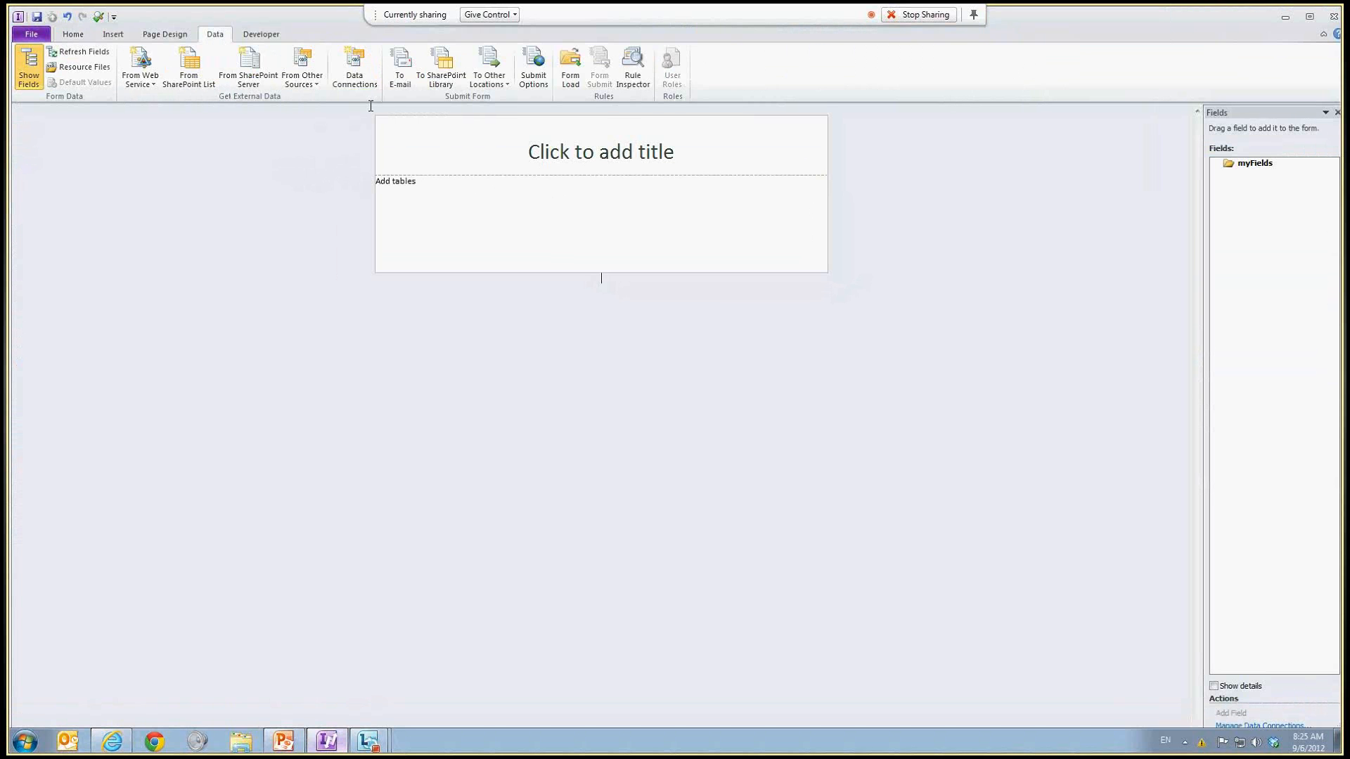
click(362, 79)
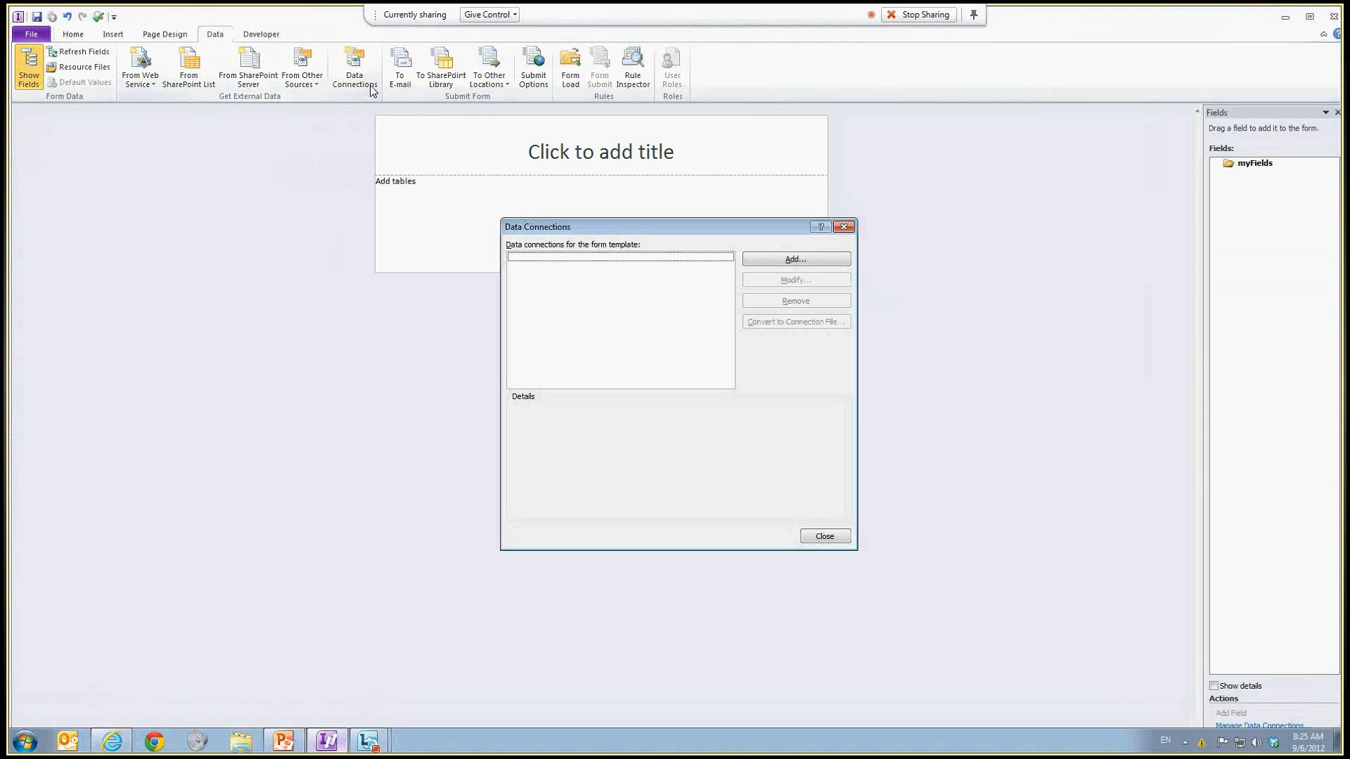
click(836, 262)
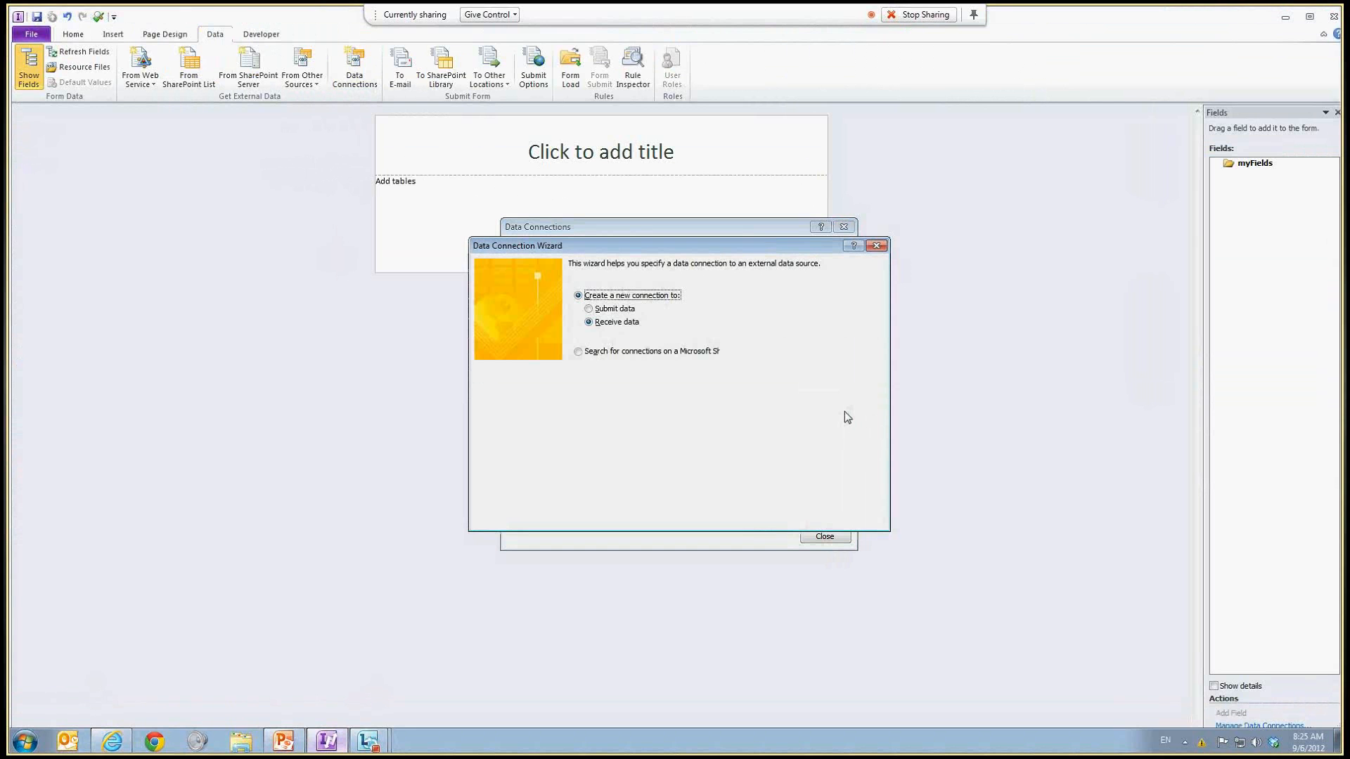
click(799, 516)
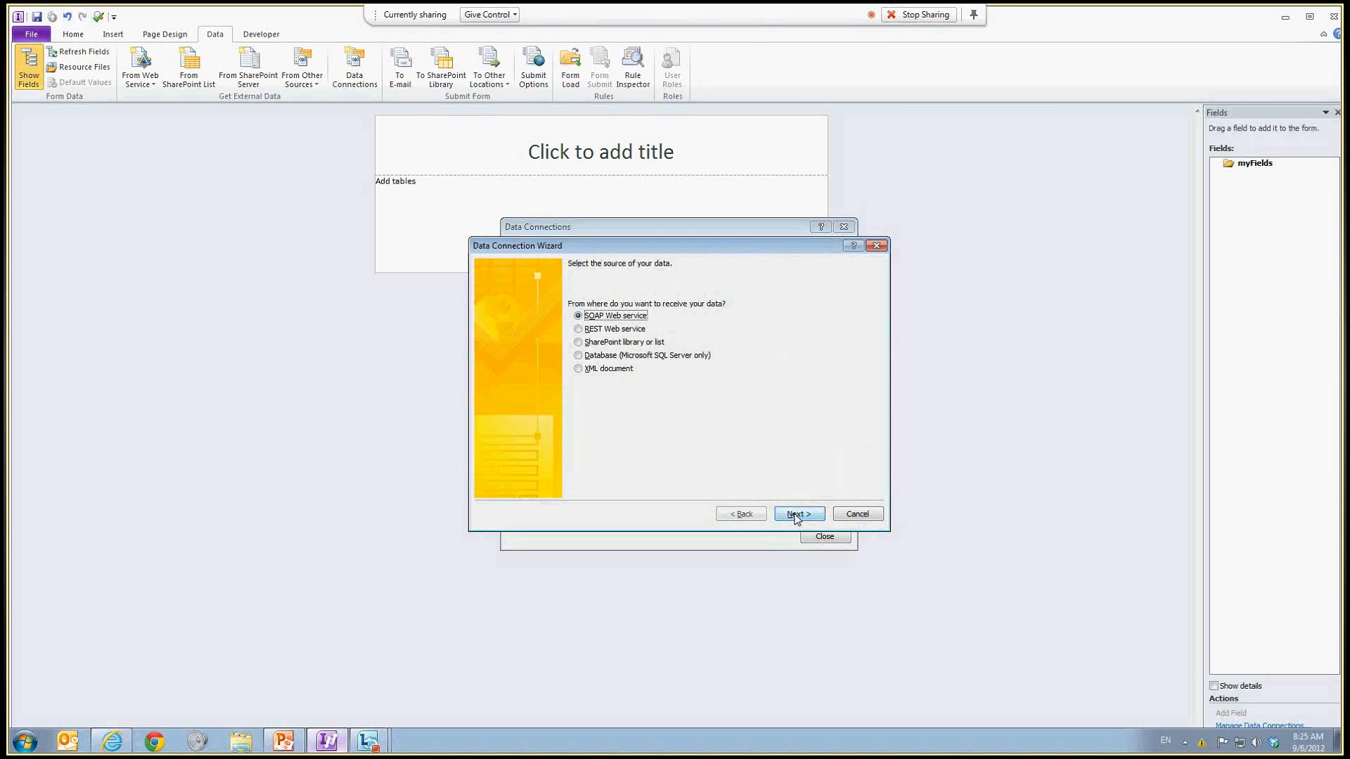
Step: Choose a SharePoint library or list as the data source
click(603, 344)
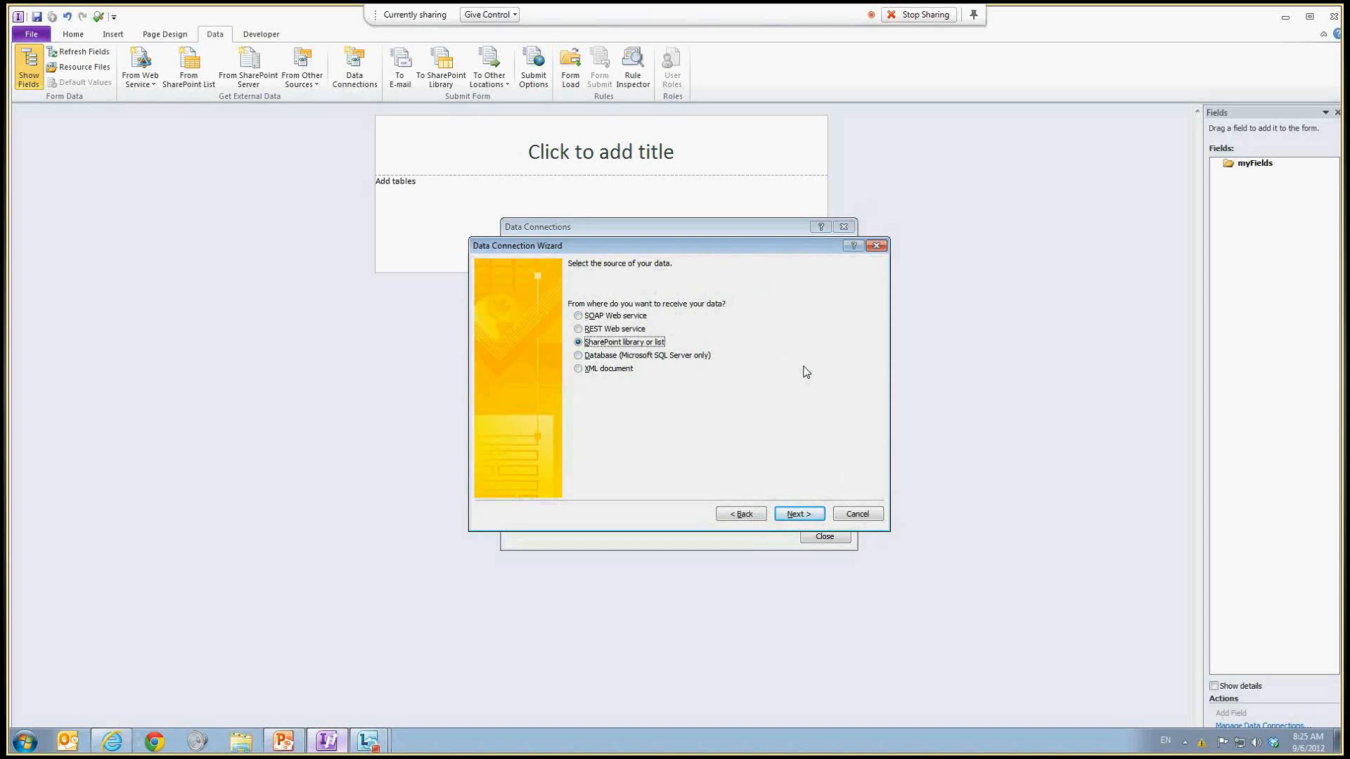
click(814, 516)
Step: Enter the Food list's SharePoint URL from the browser as the site location
click(635, 298)
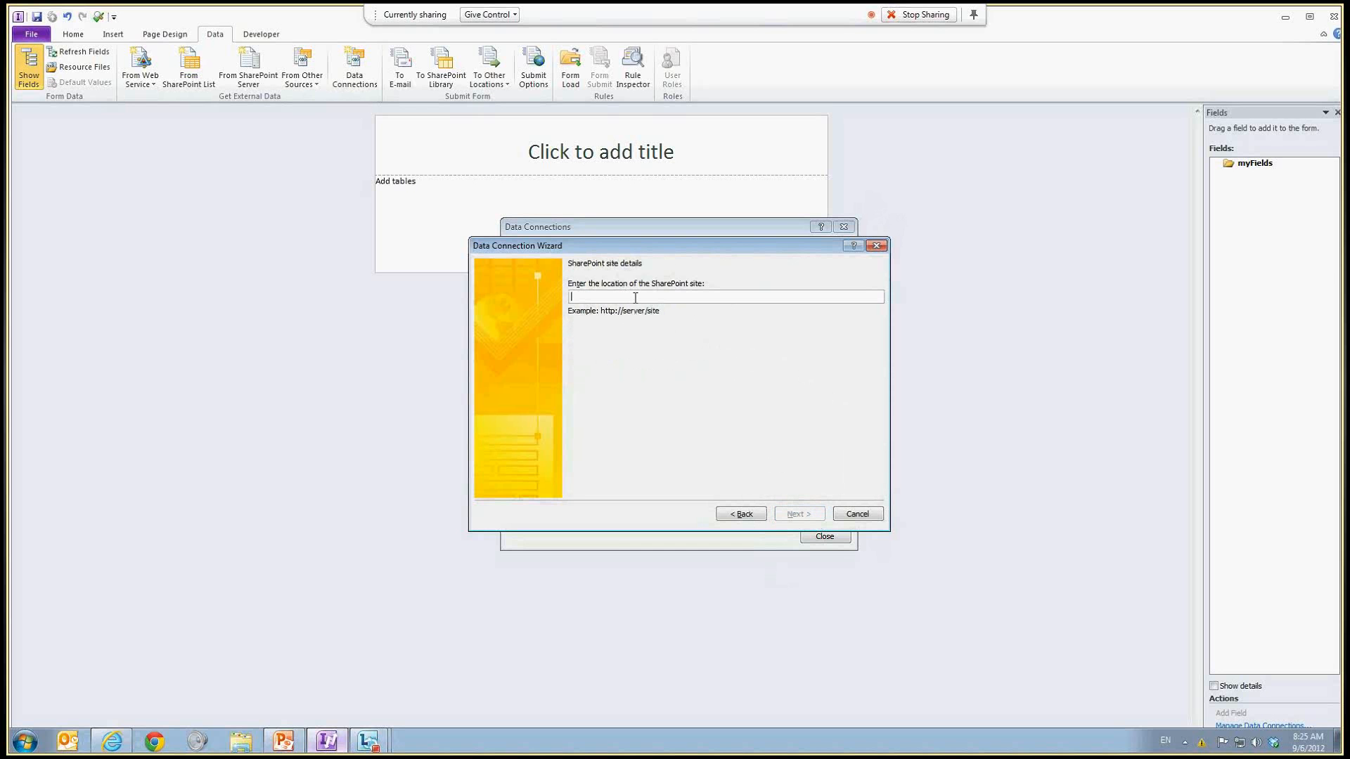
click(123, 747)
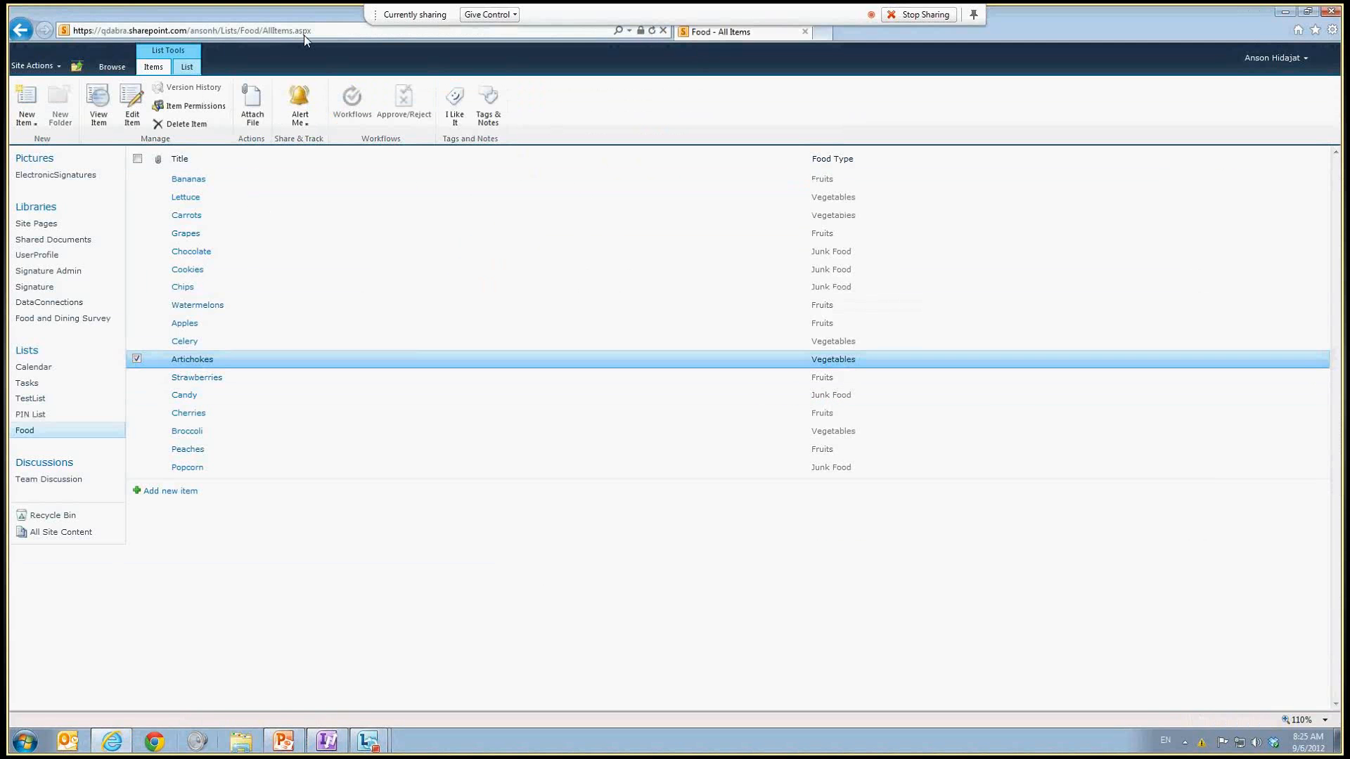
click(303, 33)
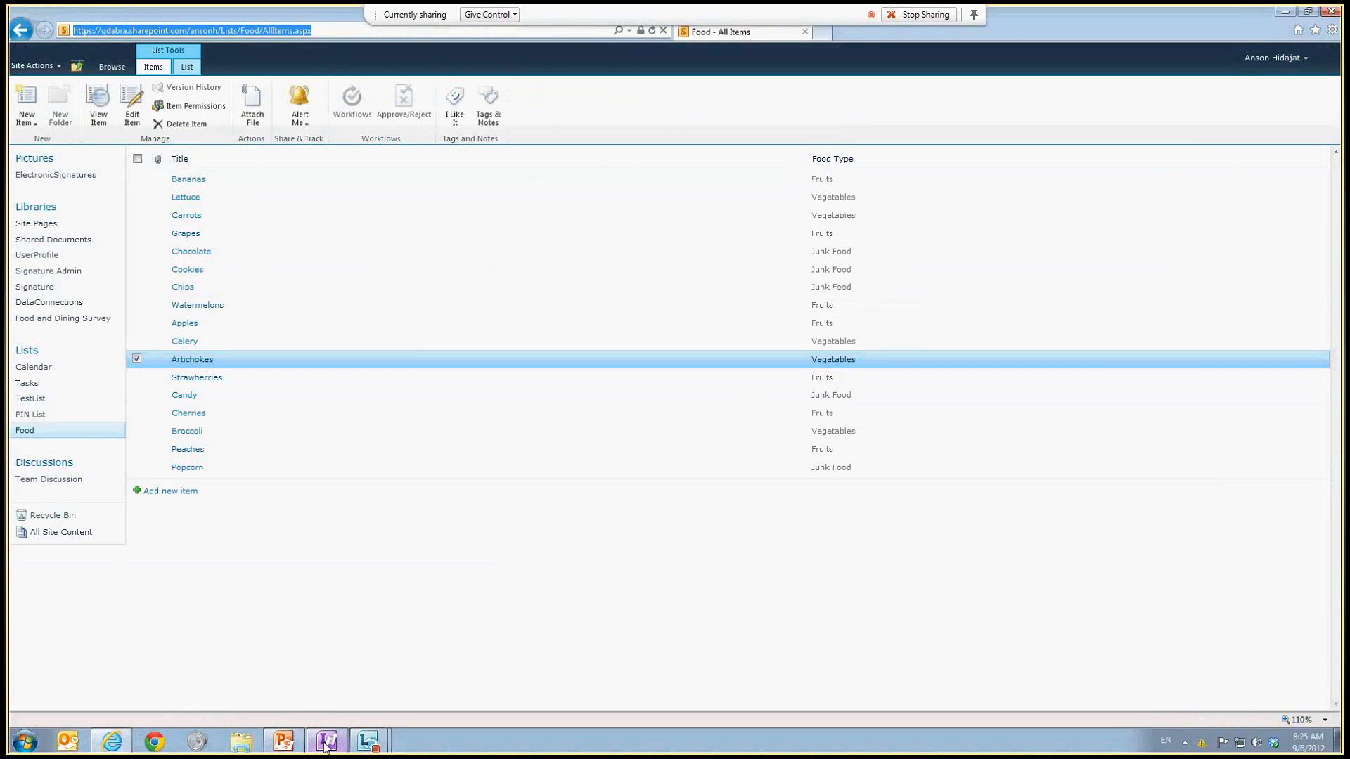
click(331, 739)
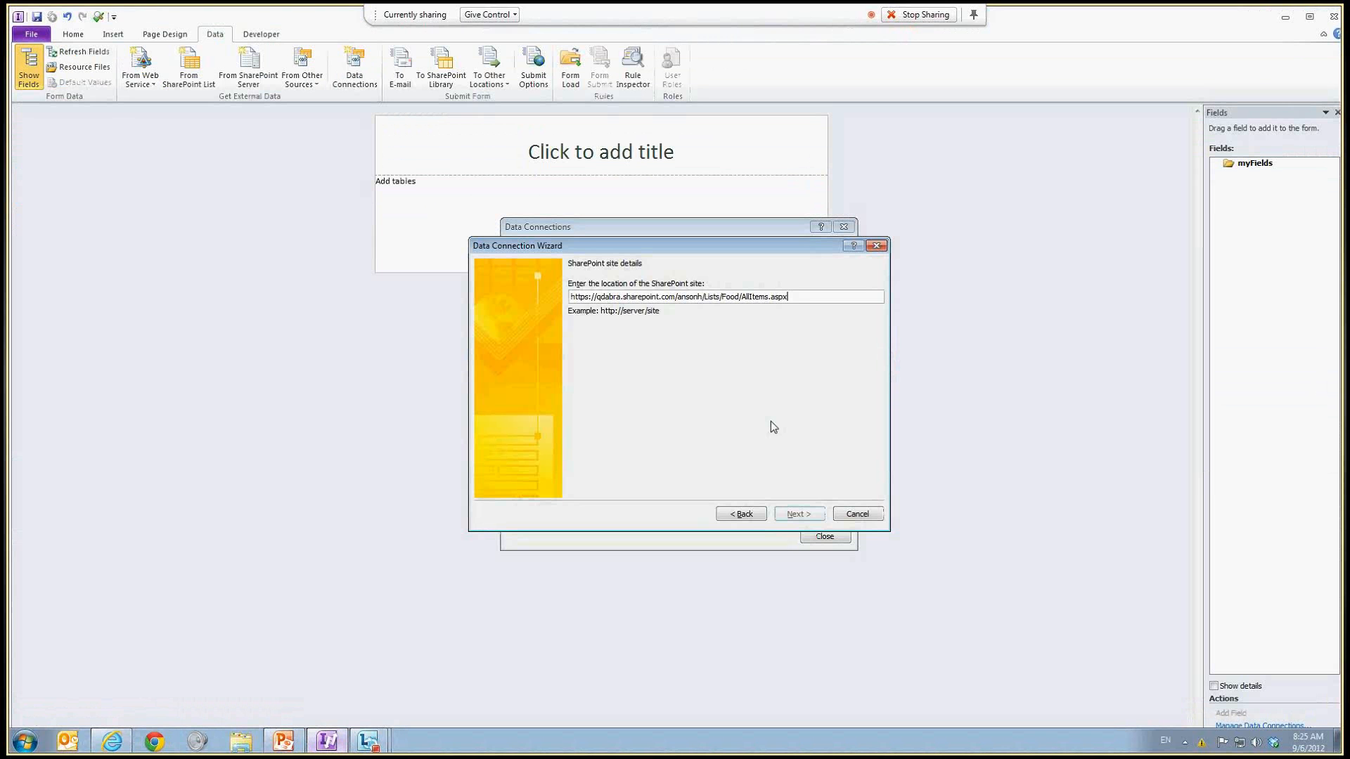
click(788, 521)
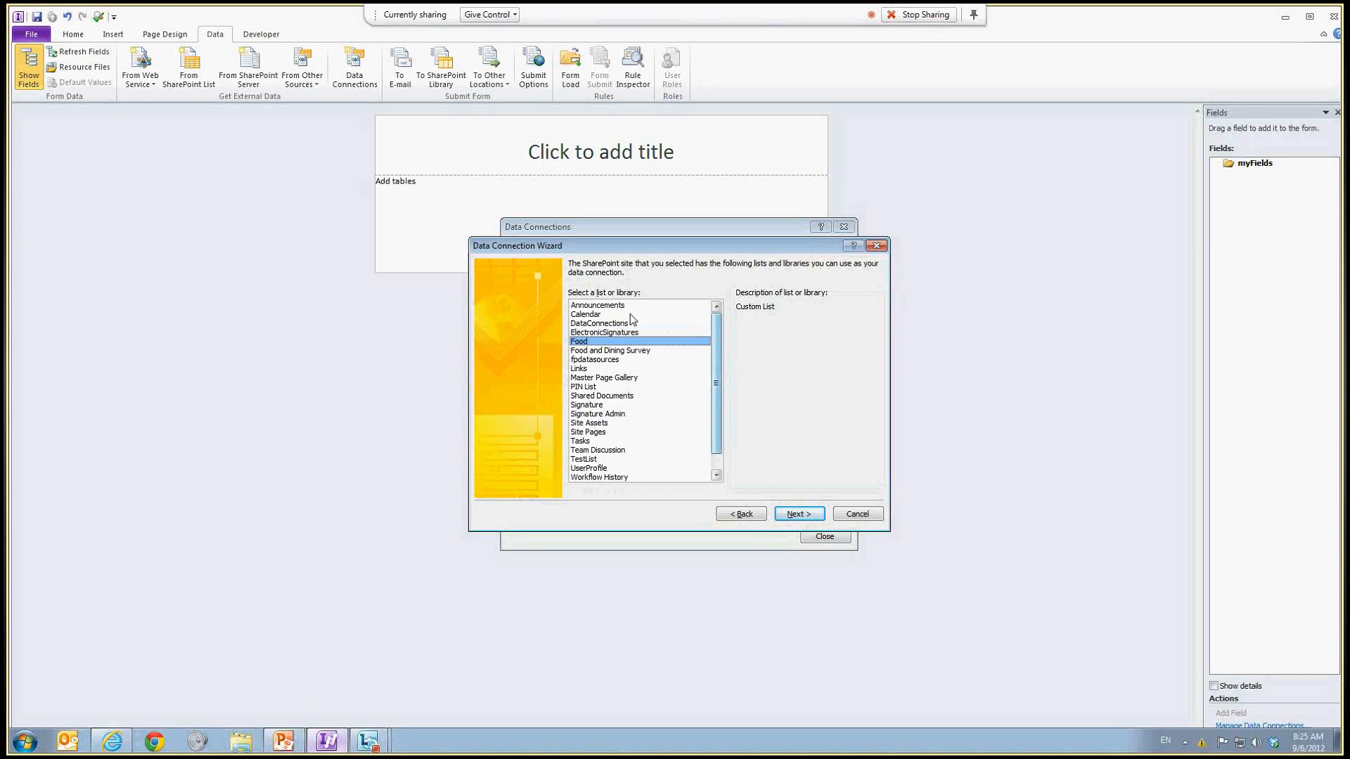
Step: Pick the Food list and select its Title and Food_Type fields
click(799, 514)
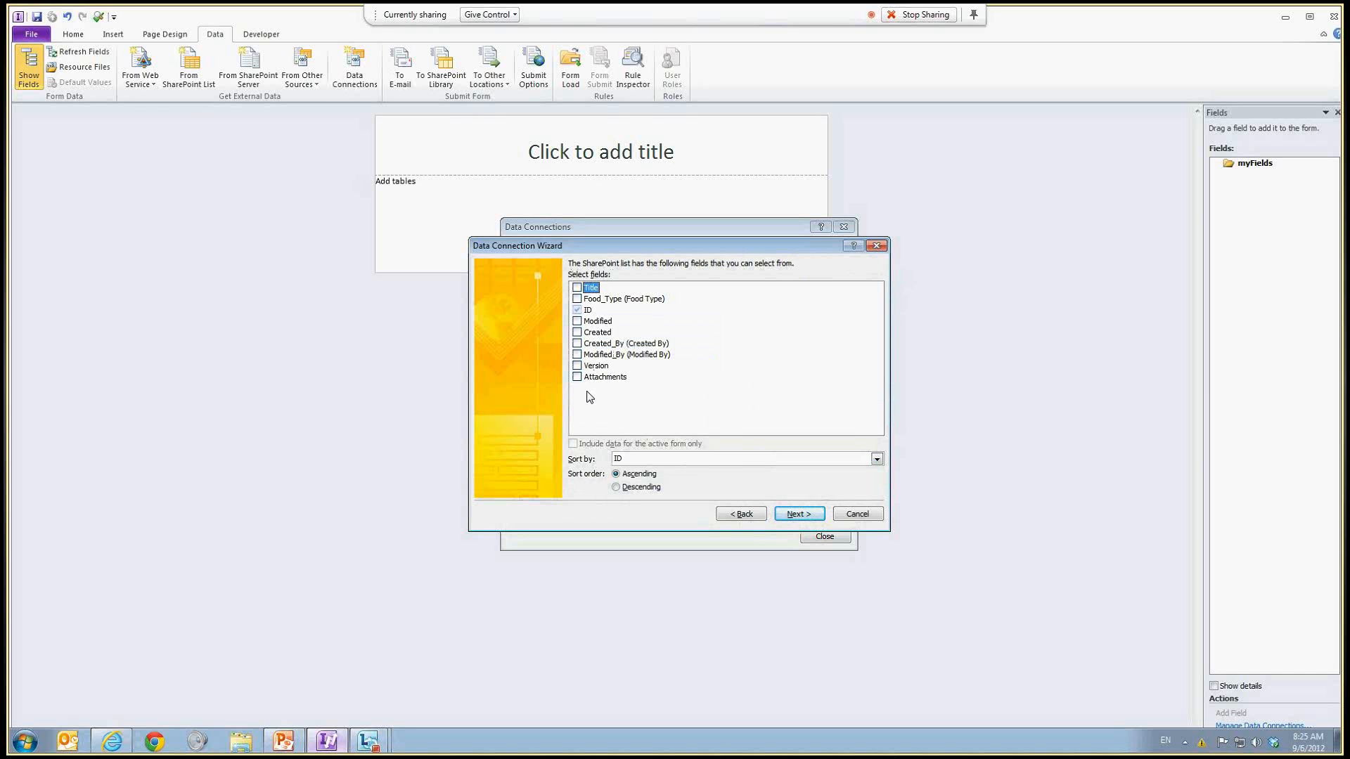
click(578, 289)
click(577, 300)
click(798, 515)
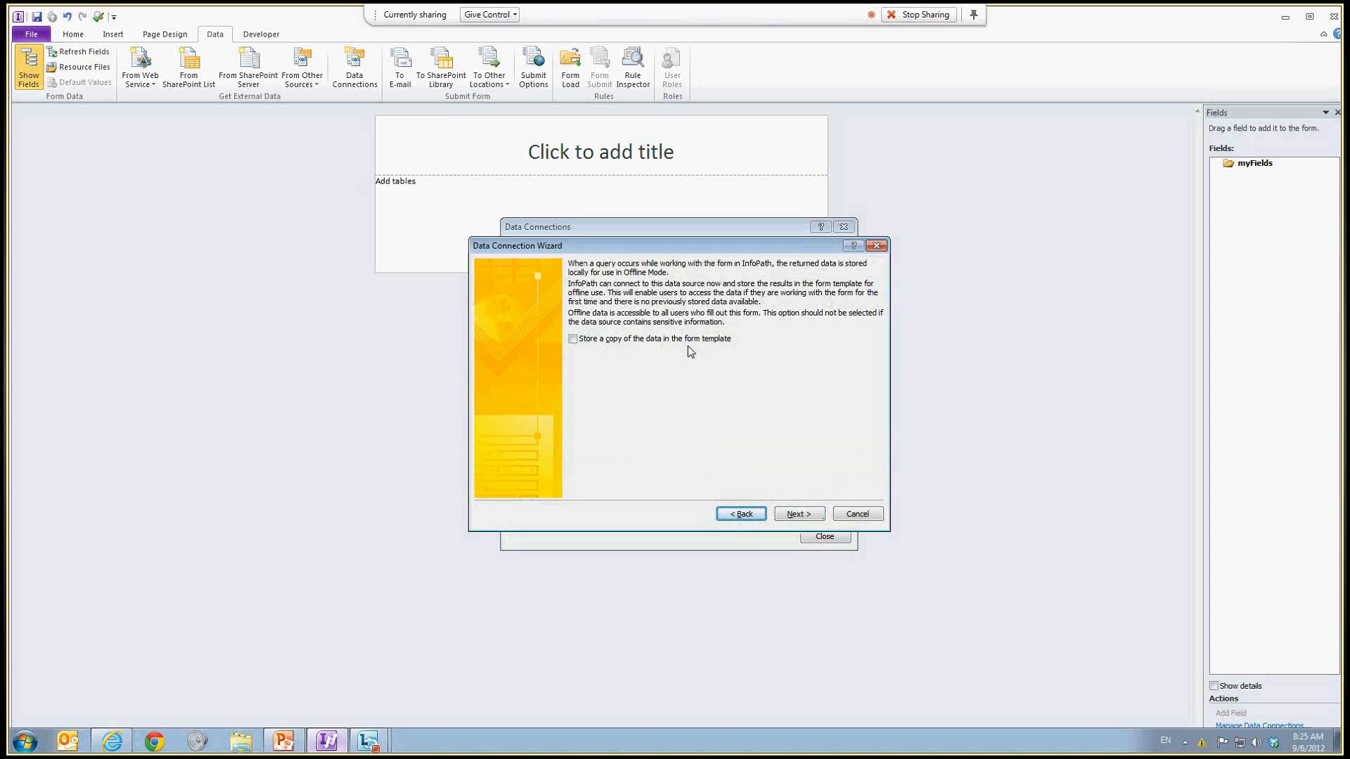
Step: Leave offline storage off and finish the connection named Food with automatic retrieval on form open
click(575, 343)
click(574, 341)
click(799, 514)
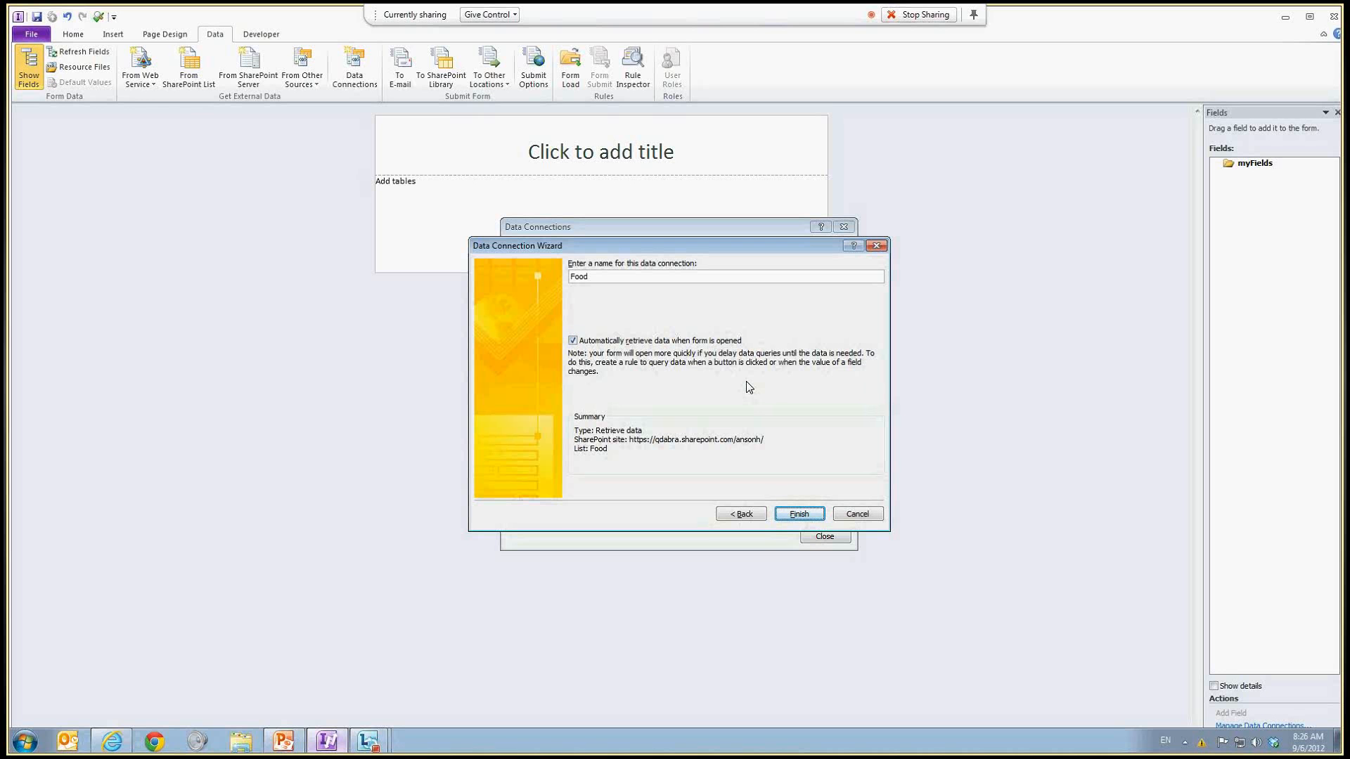
click(801, 516)
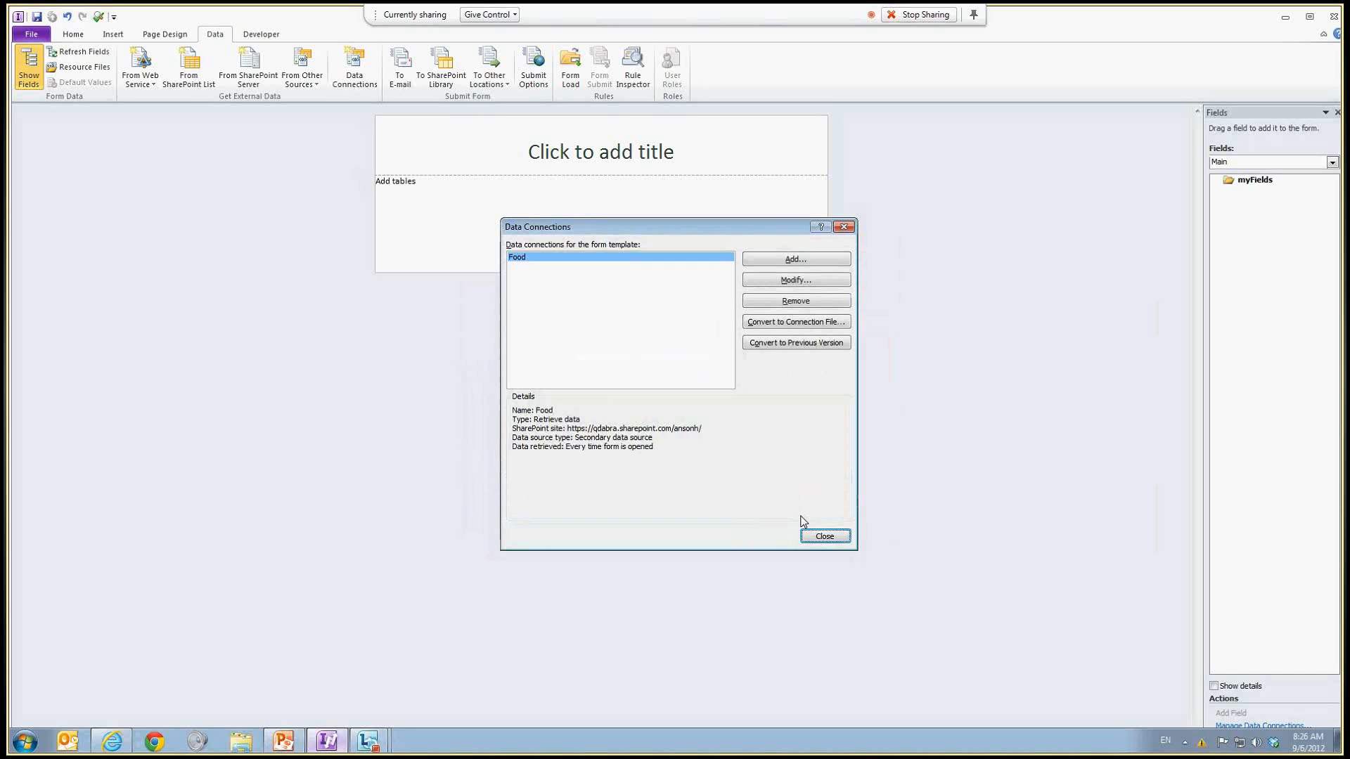
click(824, 537)
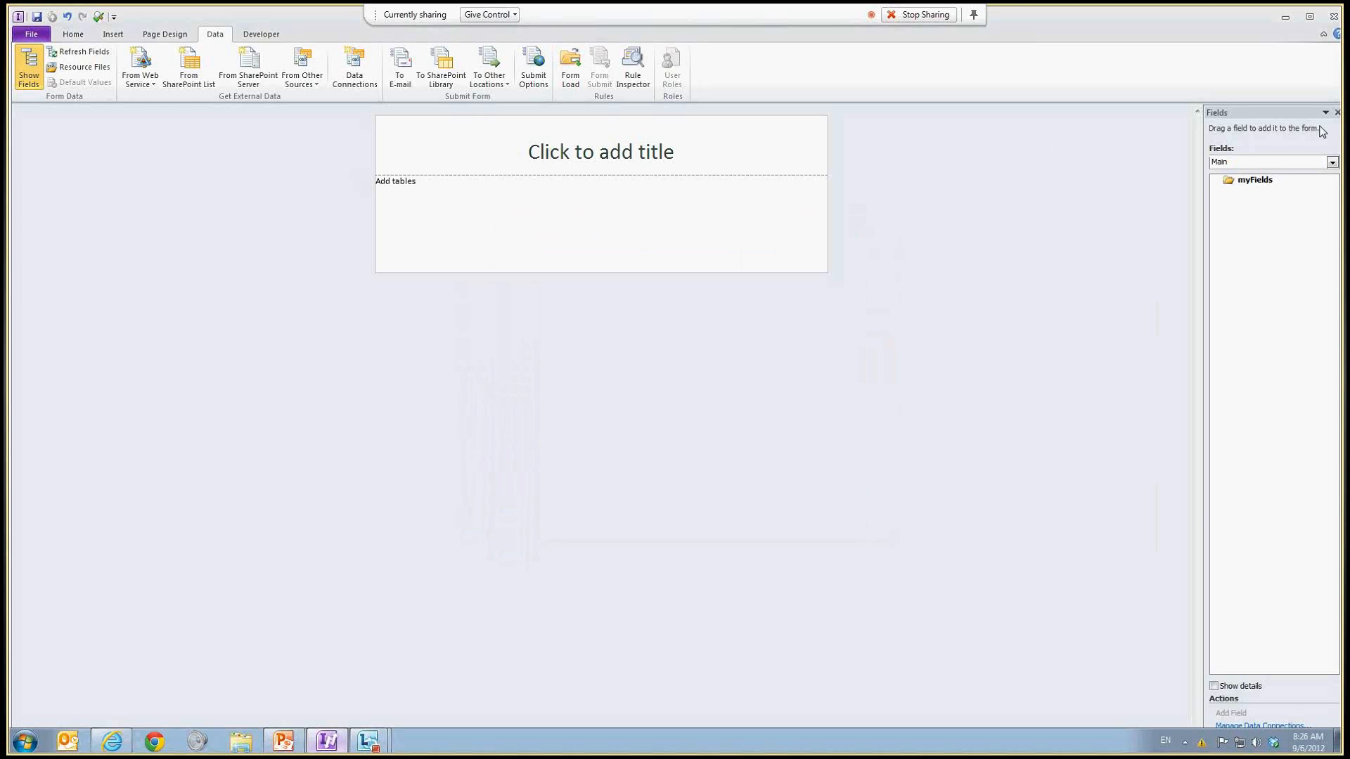
Step: Insert the Food (Secondary) list item group onto the form as a repeating table
click(1280, 161)
click(1255, 180)
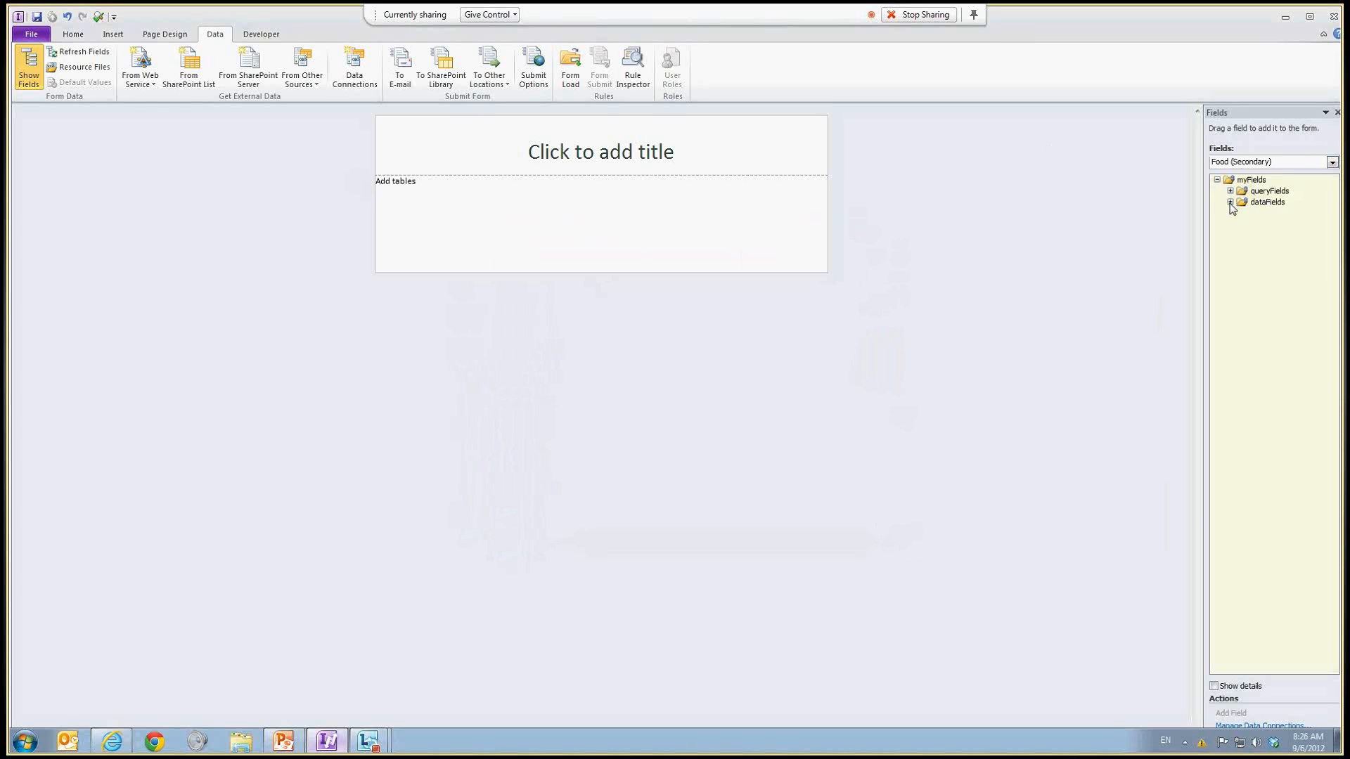
click(1230, 201)
click(1244, 213)
drag(1270, 215, 1139, 207)
click(1278, 159)
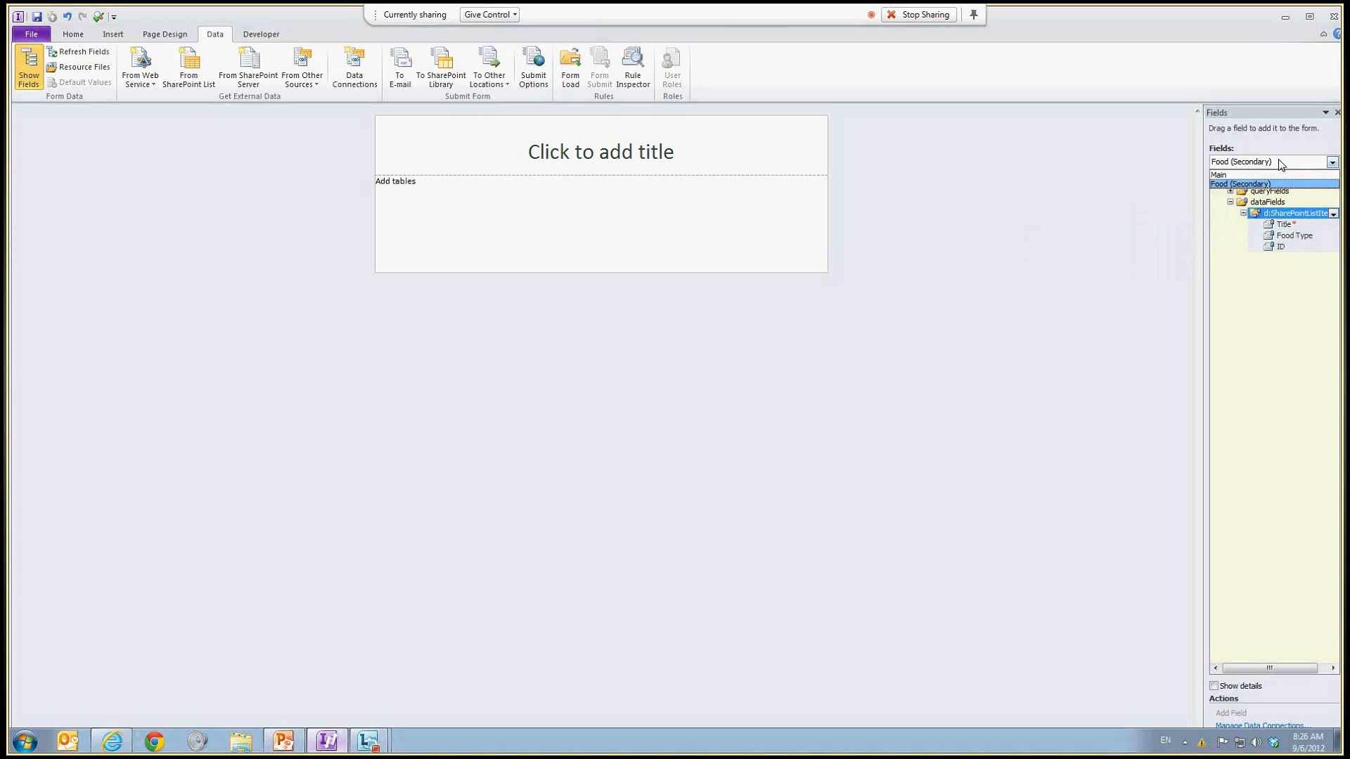
click(1228, 185)
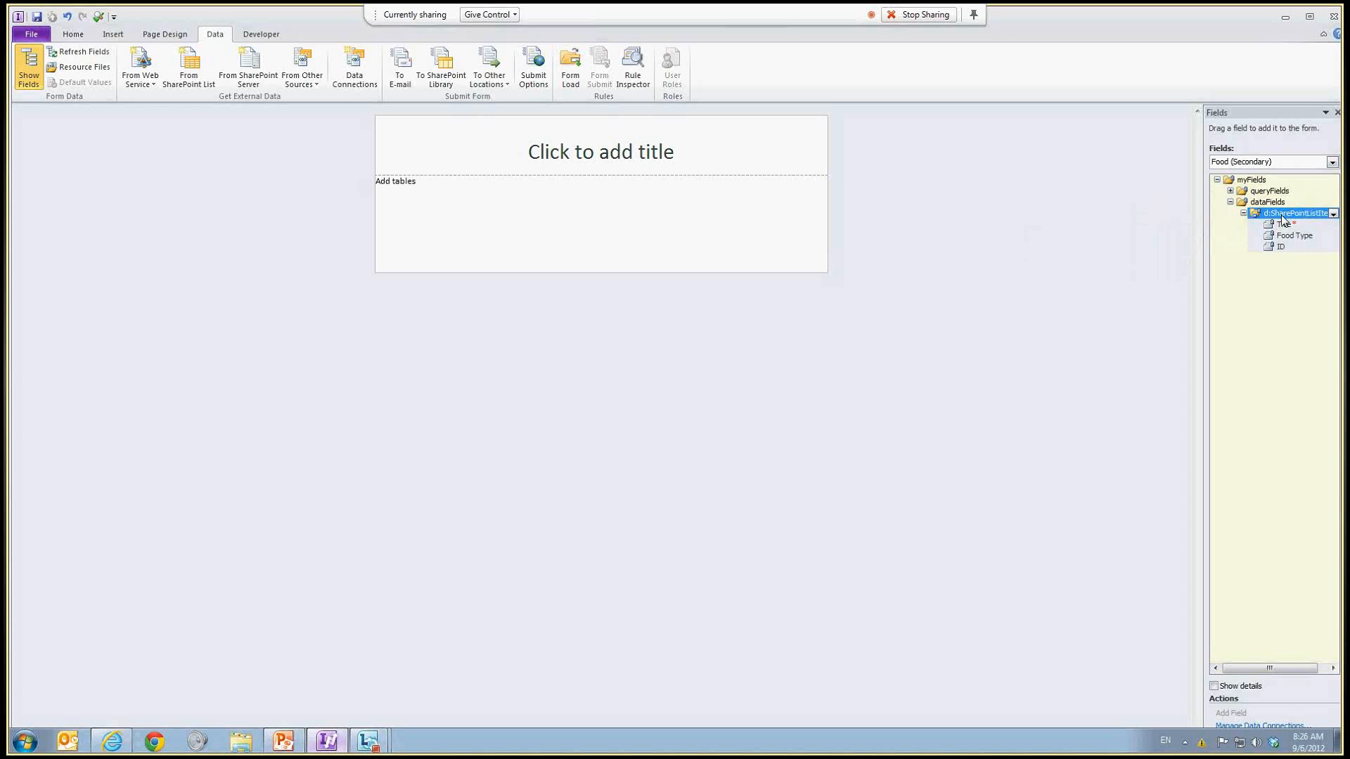
drag(1285, 220, 539, 211)
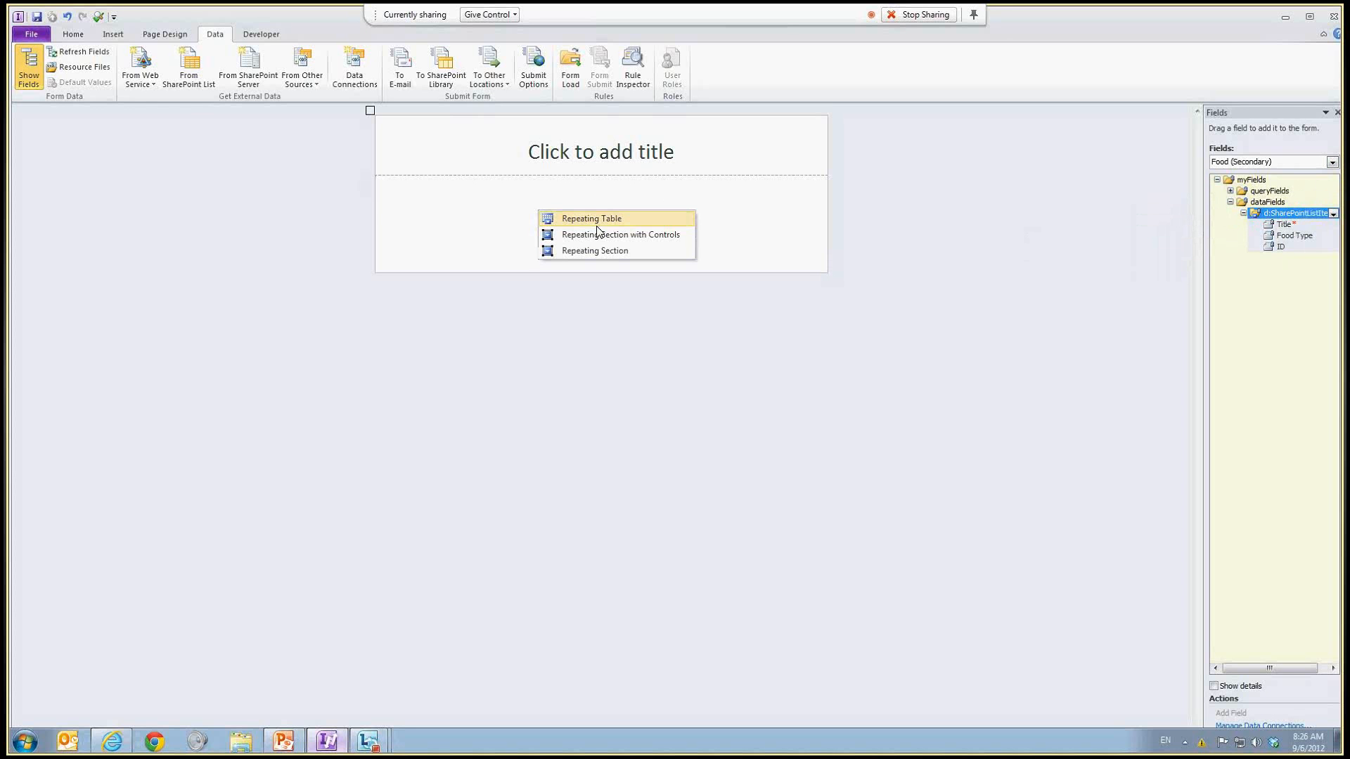
click(607, 224)
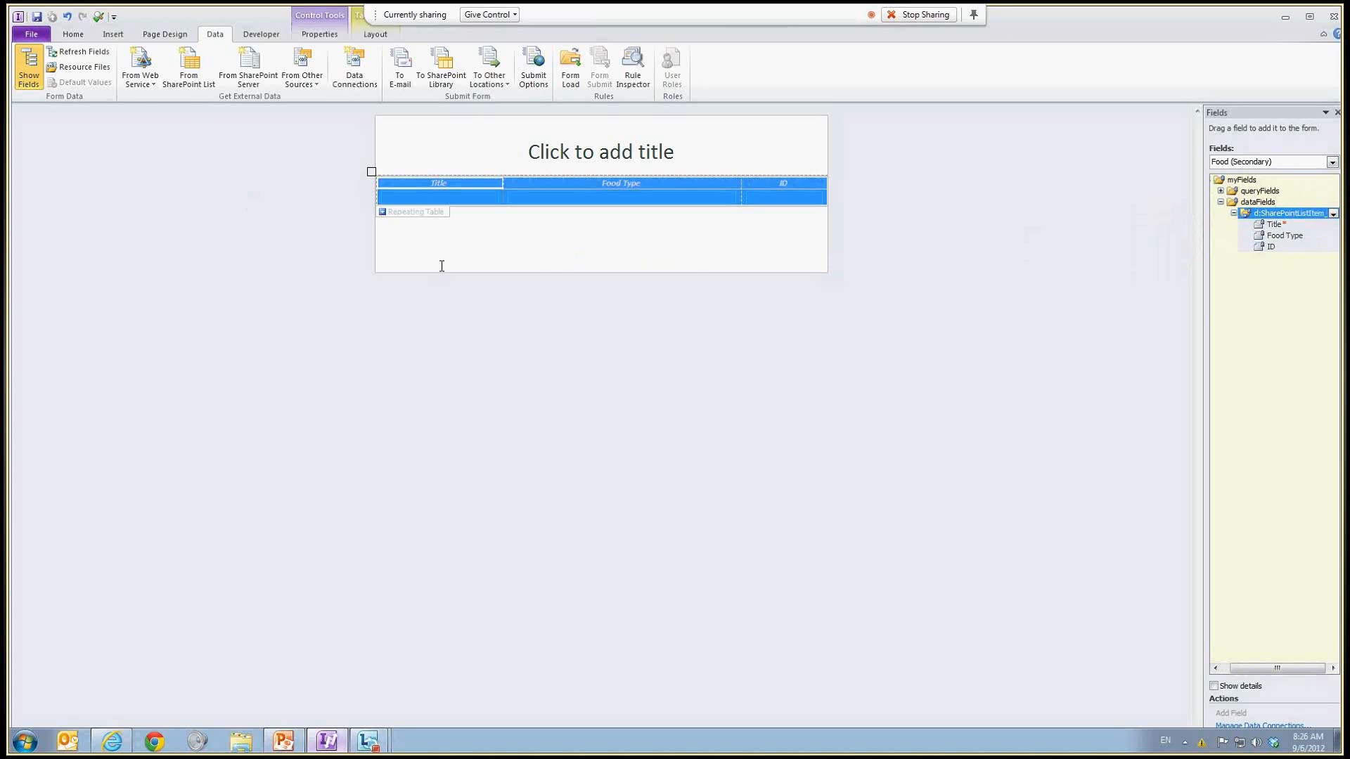
Step: Preview the form, allowing its data source connection, then close the preview
click(98, 19)
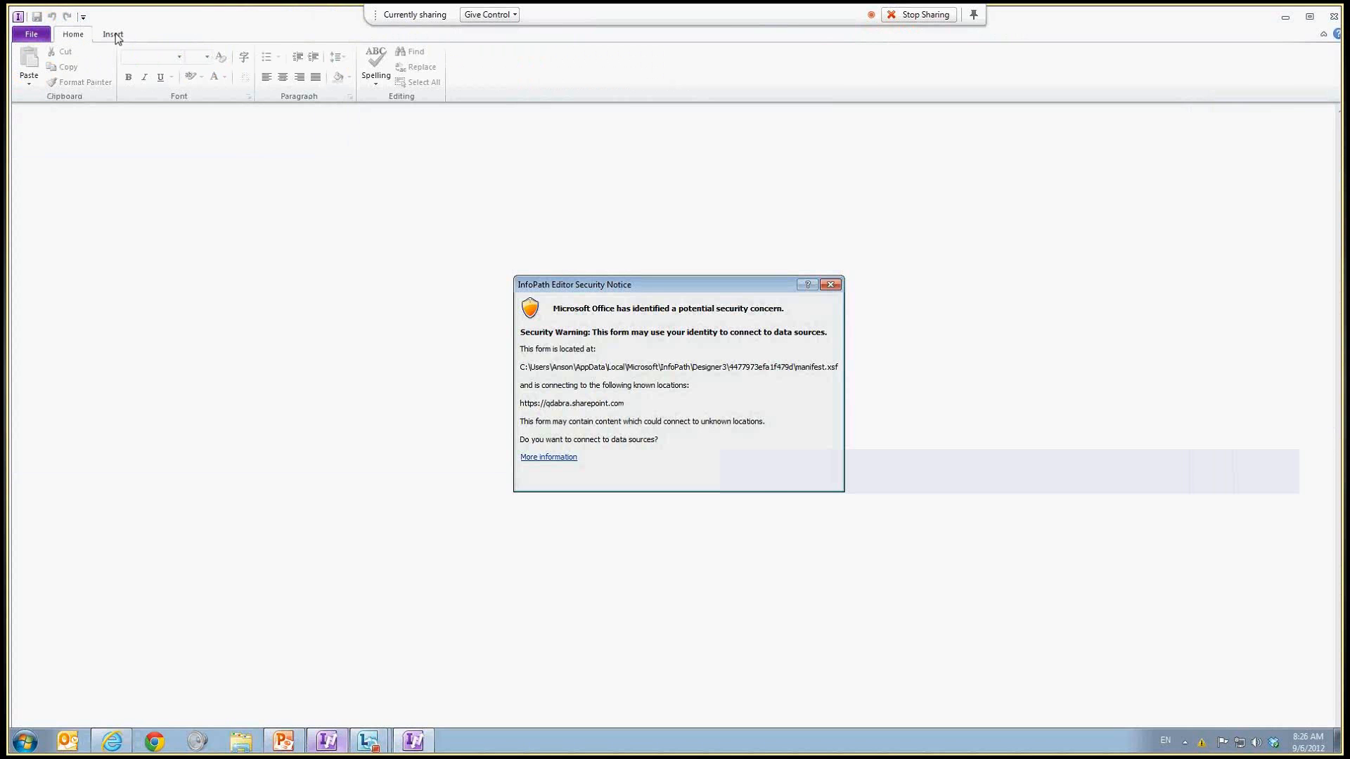
click(757, 479)
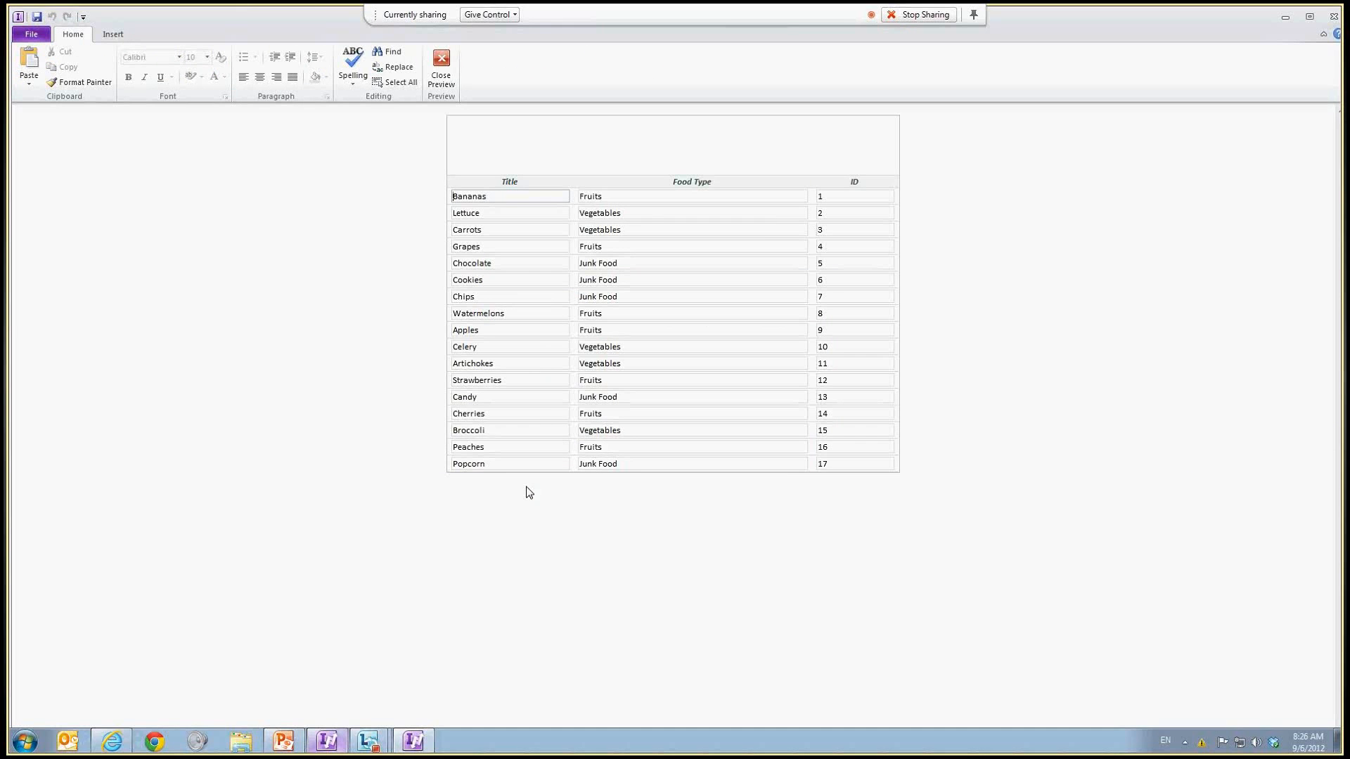
click(442, 73)
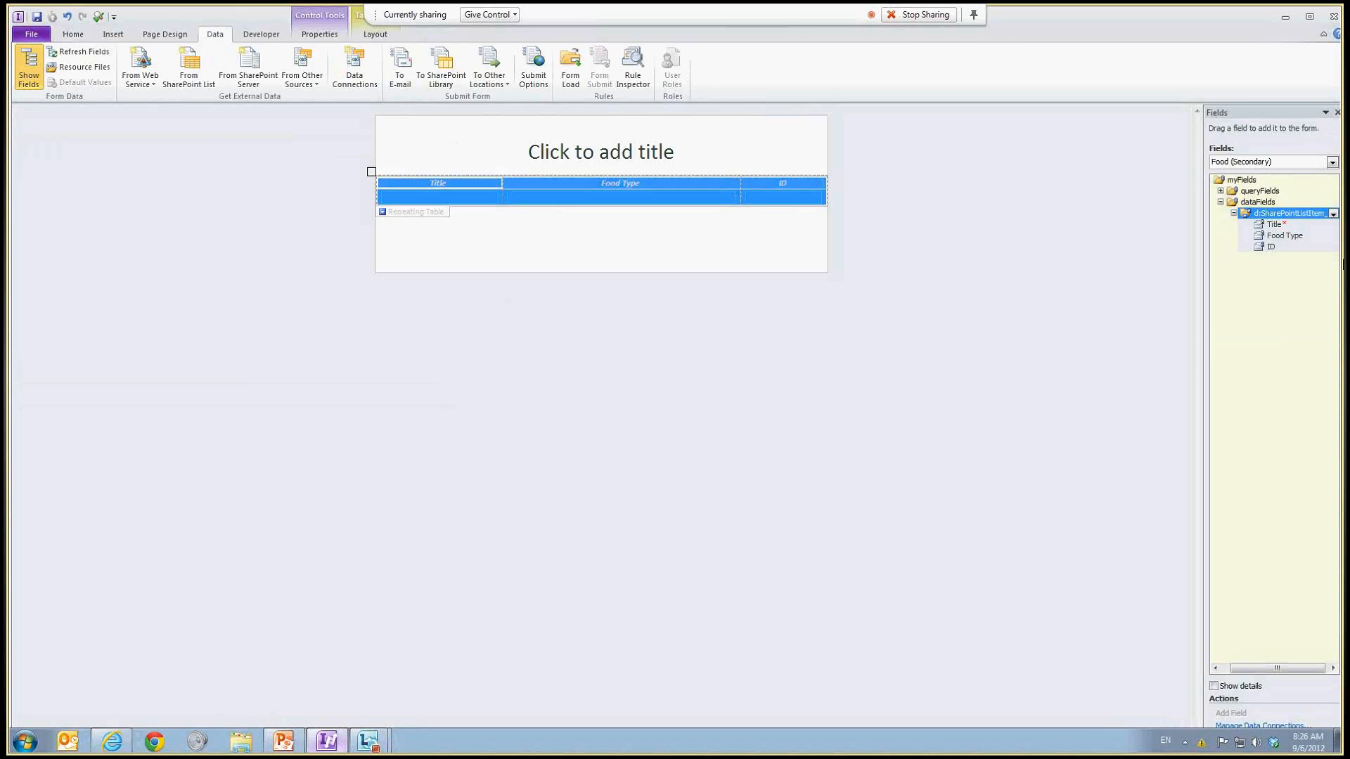
Step: Add the Food Type query field to the form below the repeating table
click(1220, 190)
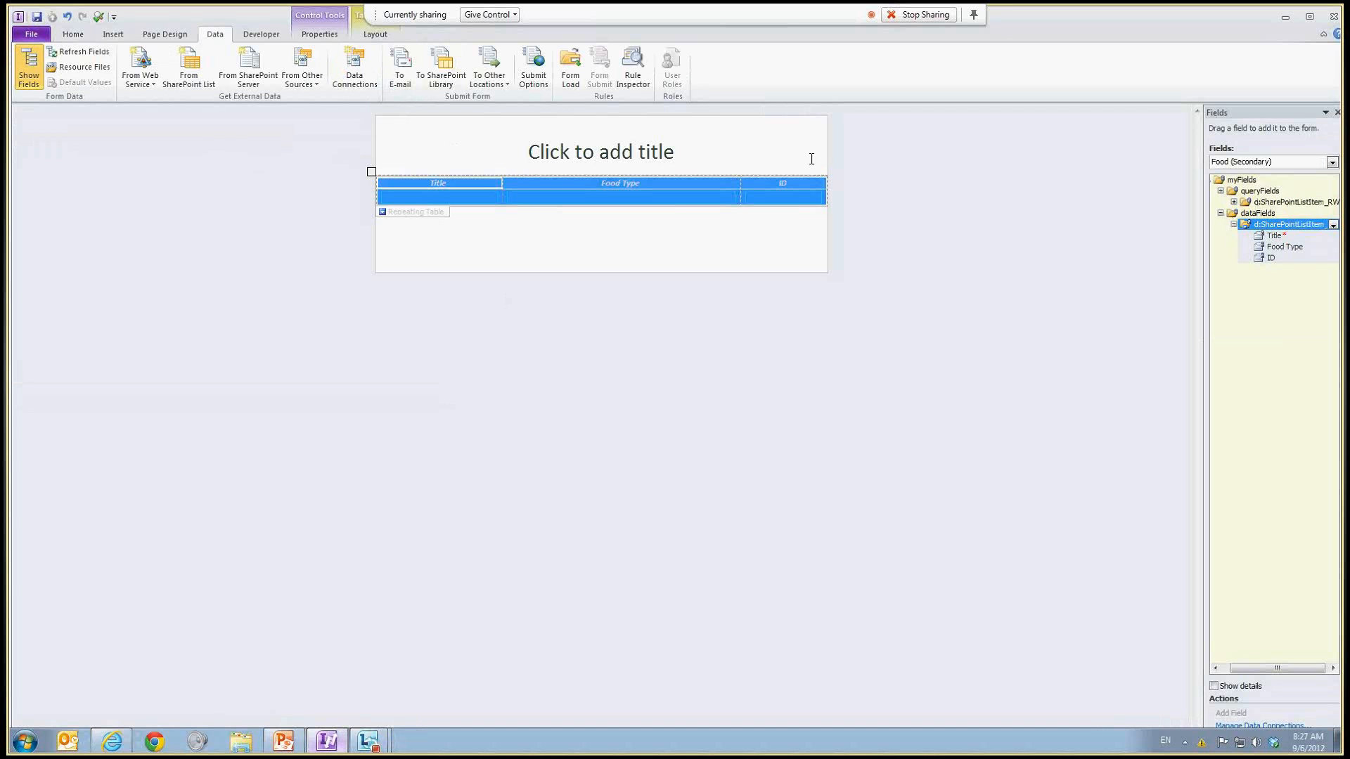
click(676, 211)
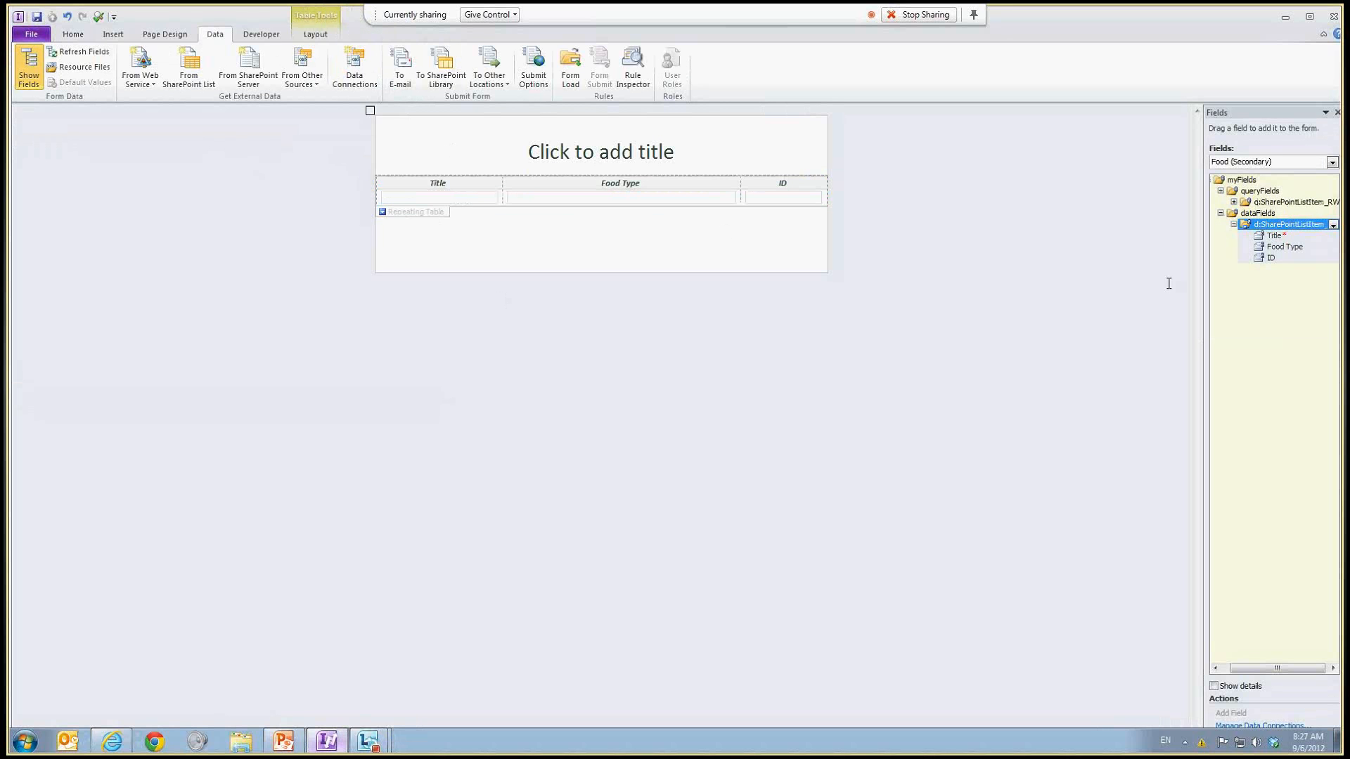
click(1234, 202)
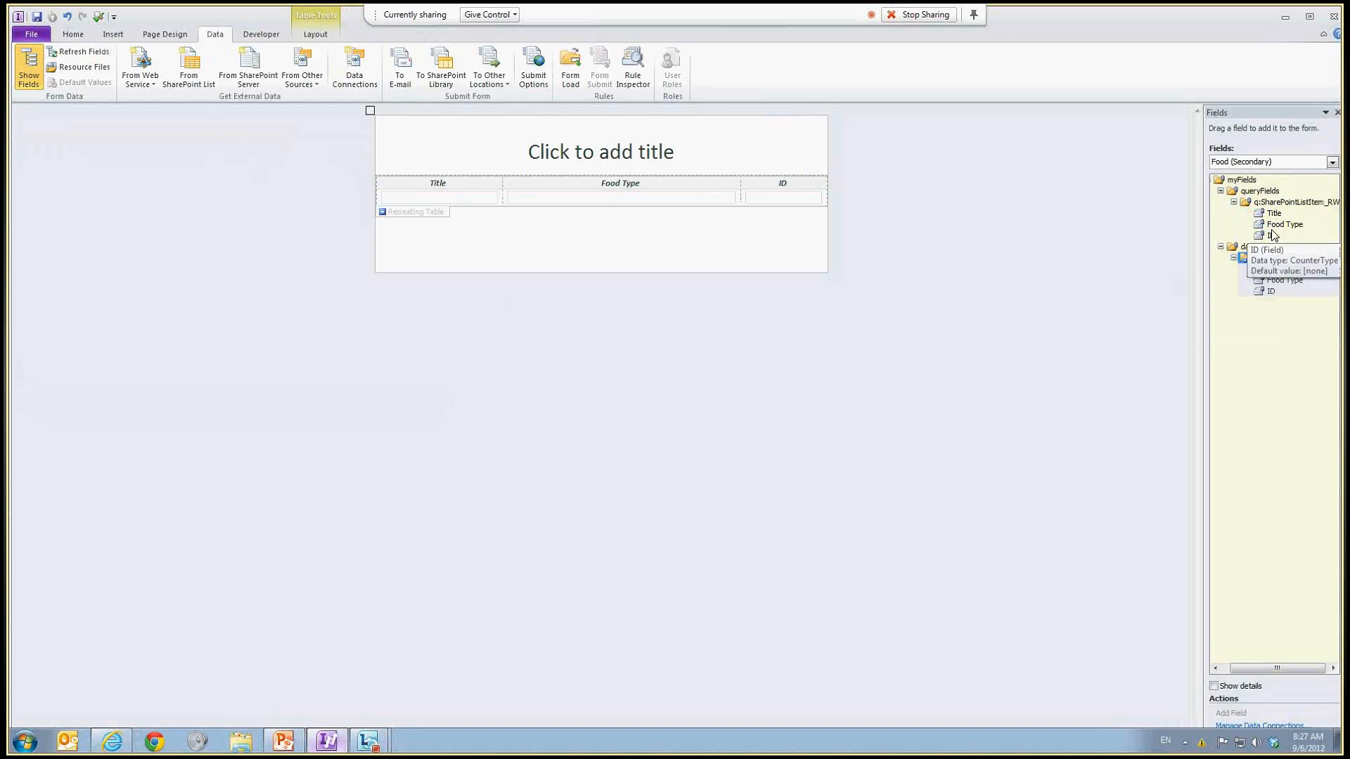
drag(1274, 230, 648, 250)
click(688, 256)
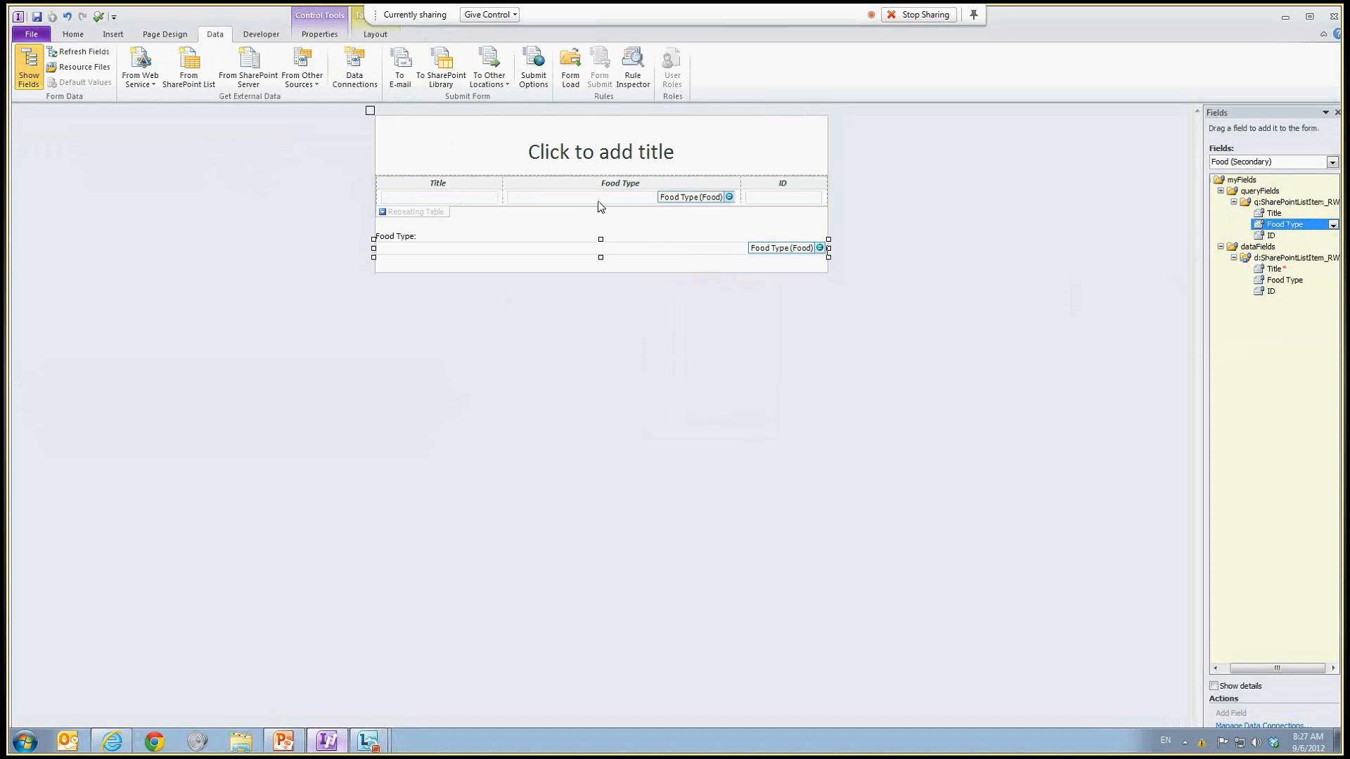
click(1247, 260)
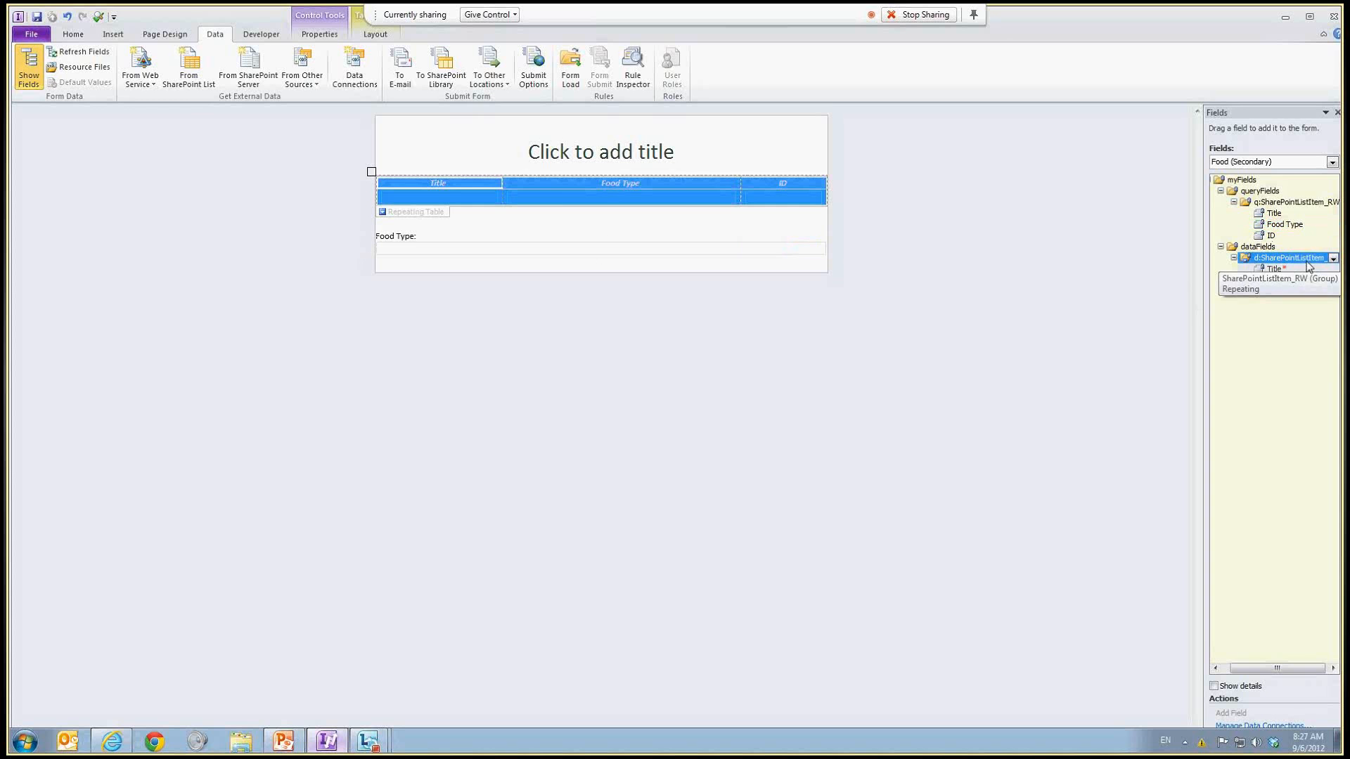
click(1281, 202)
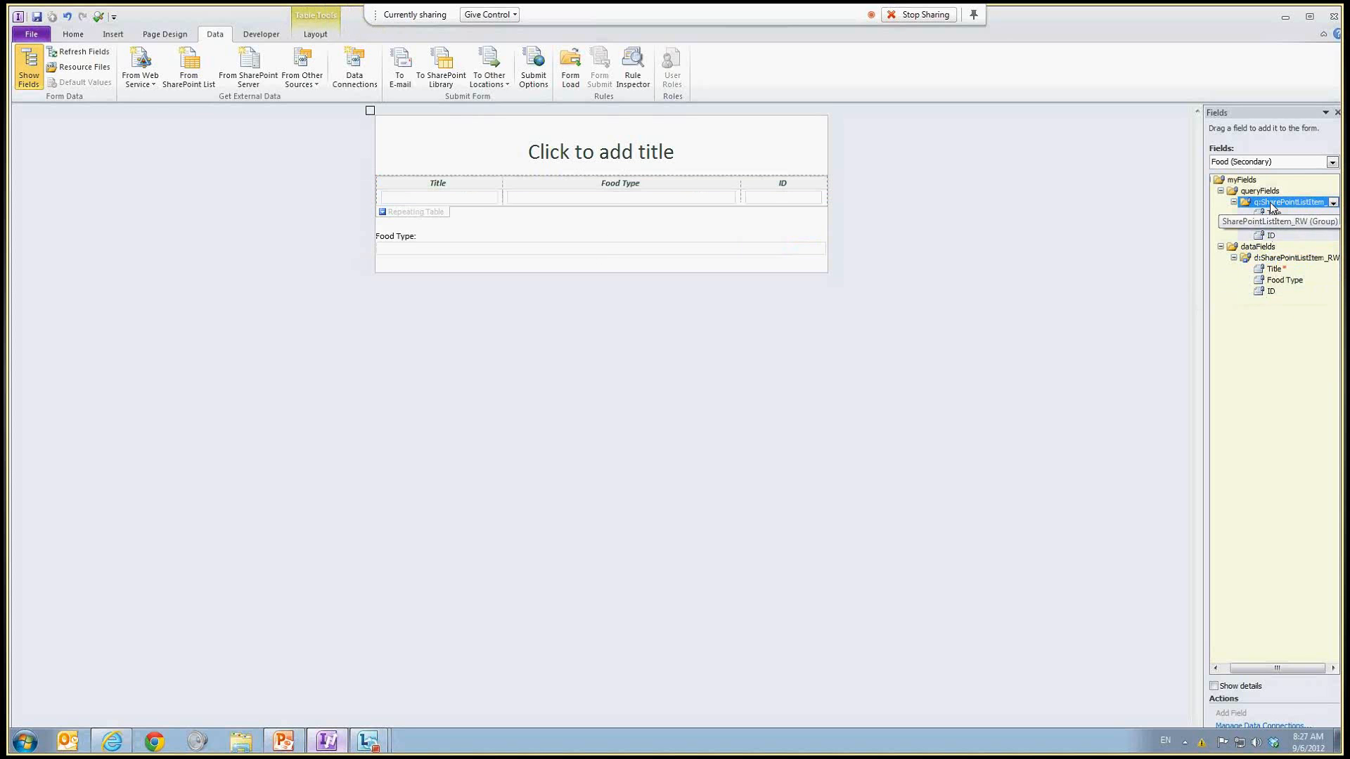
click(1276, 226)
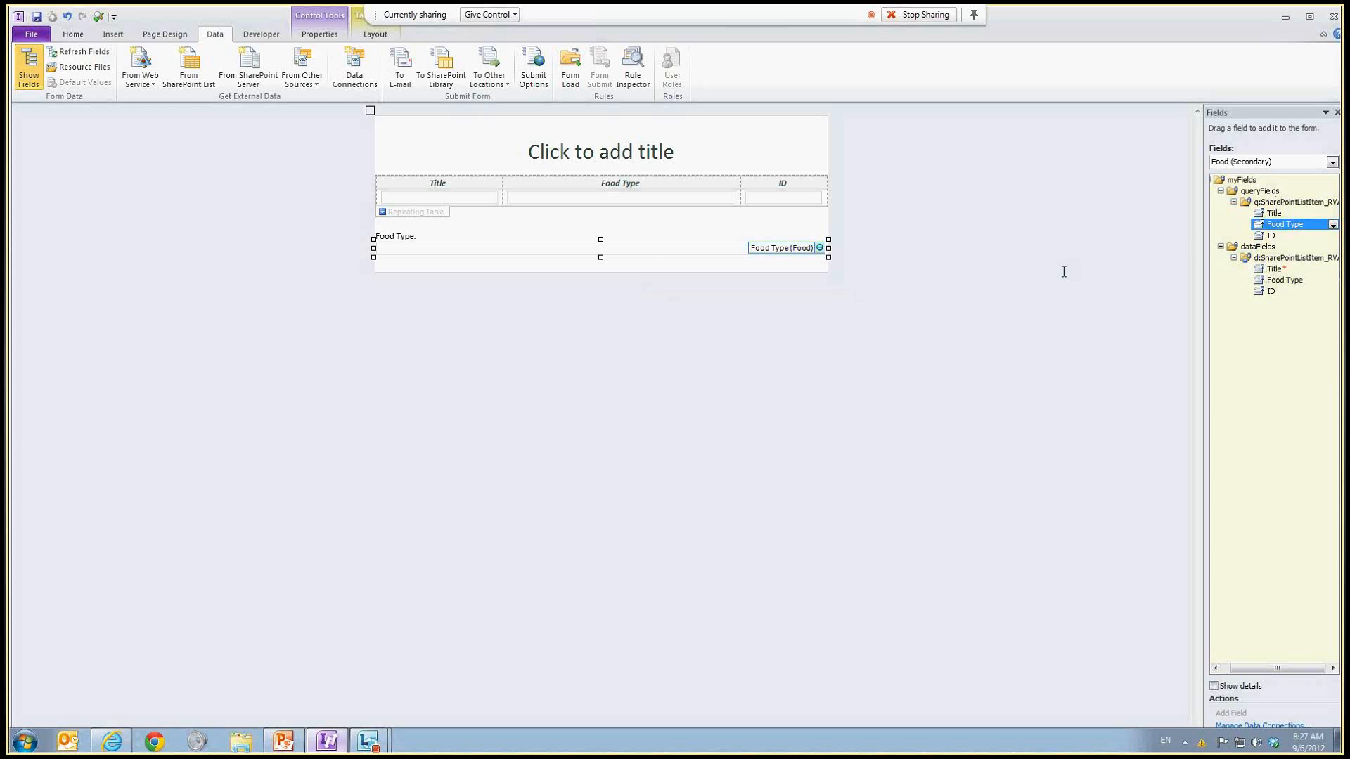
Step: Insert a button below the Food Type field and set its label to Query
click(827, 249)
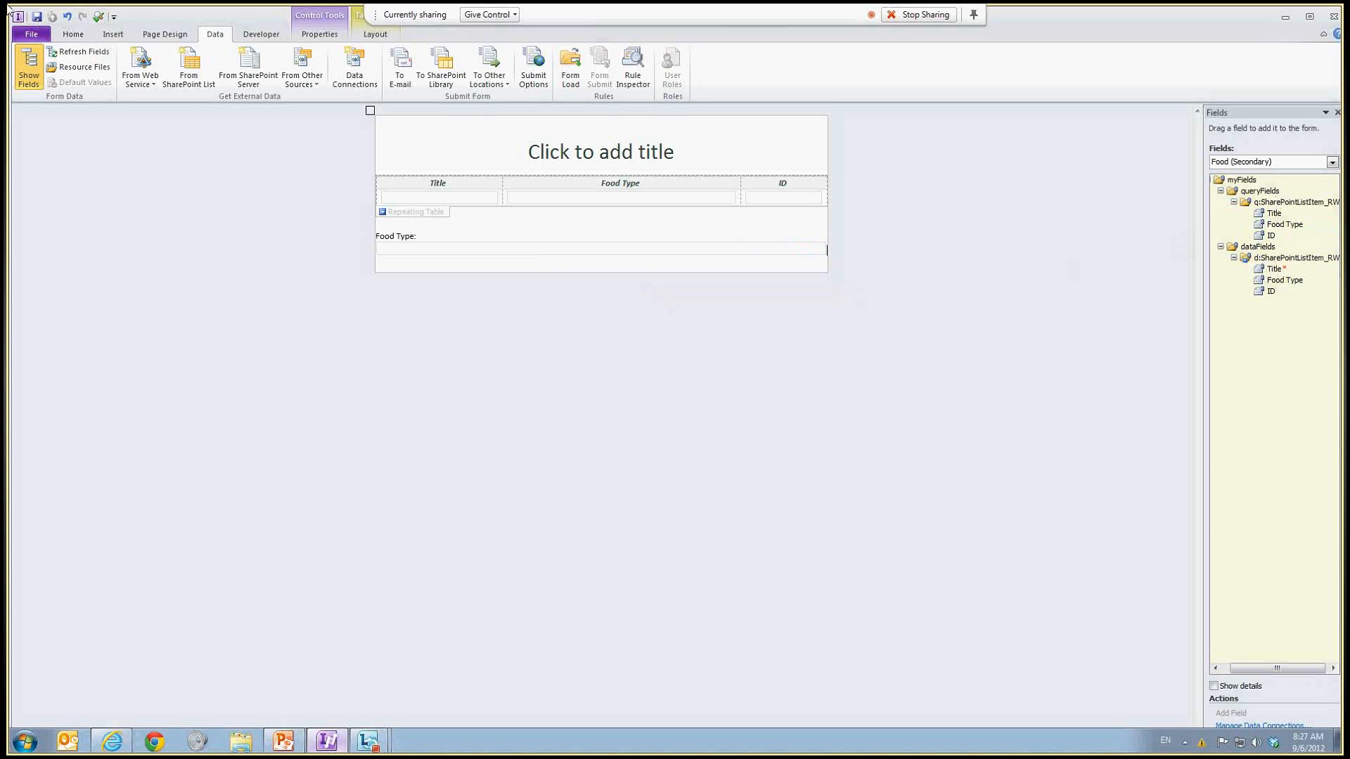
click(73, 34)
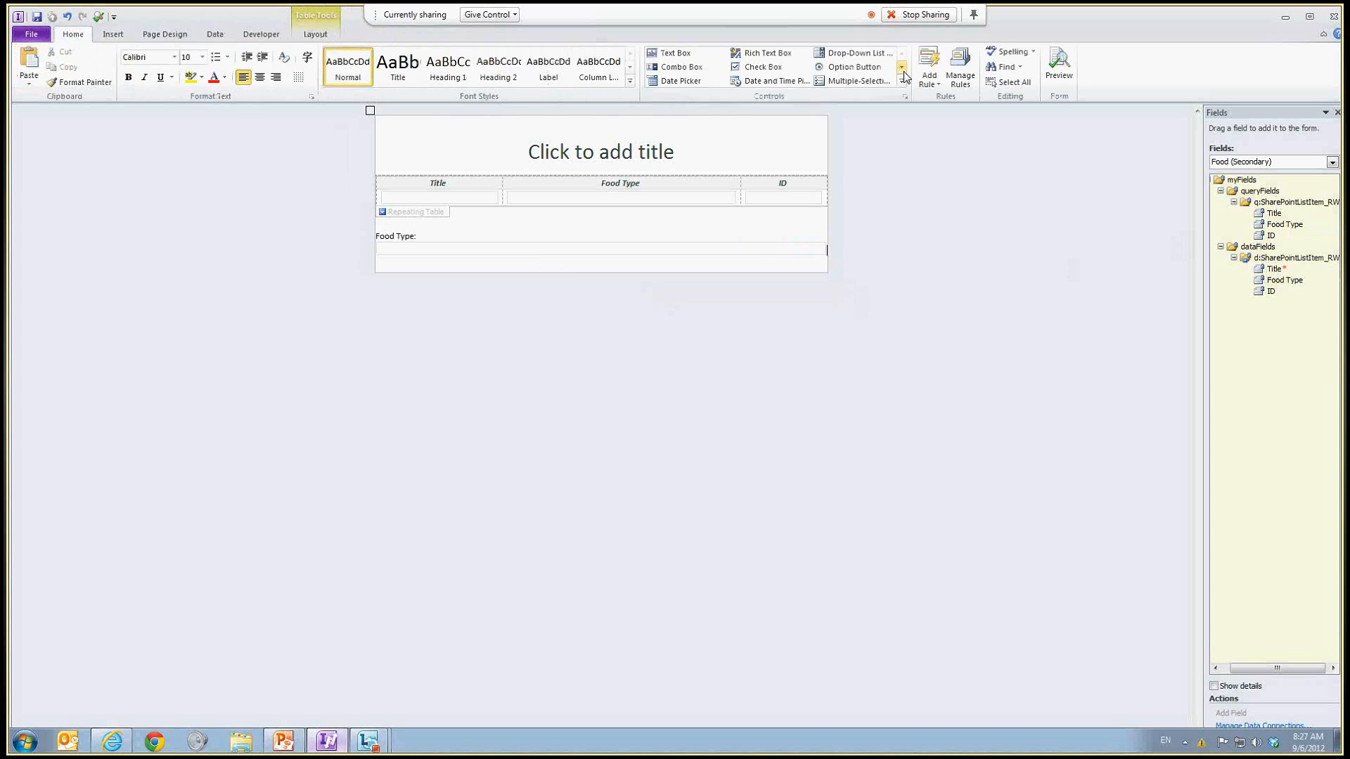
click(902, 80)
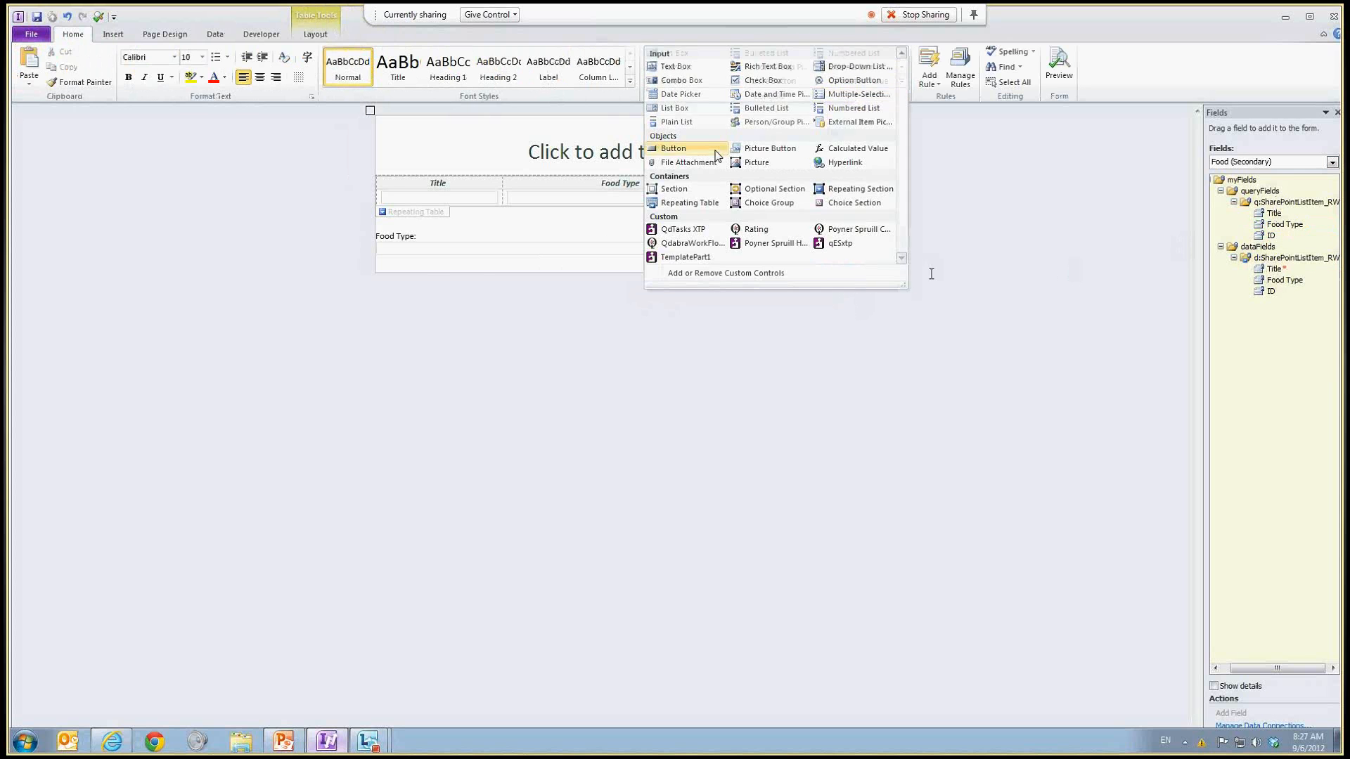
click(674, 149)
right_click(437, 267)
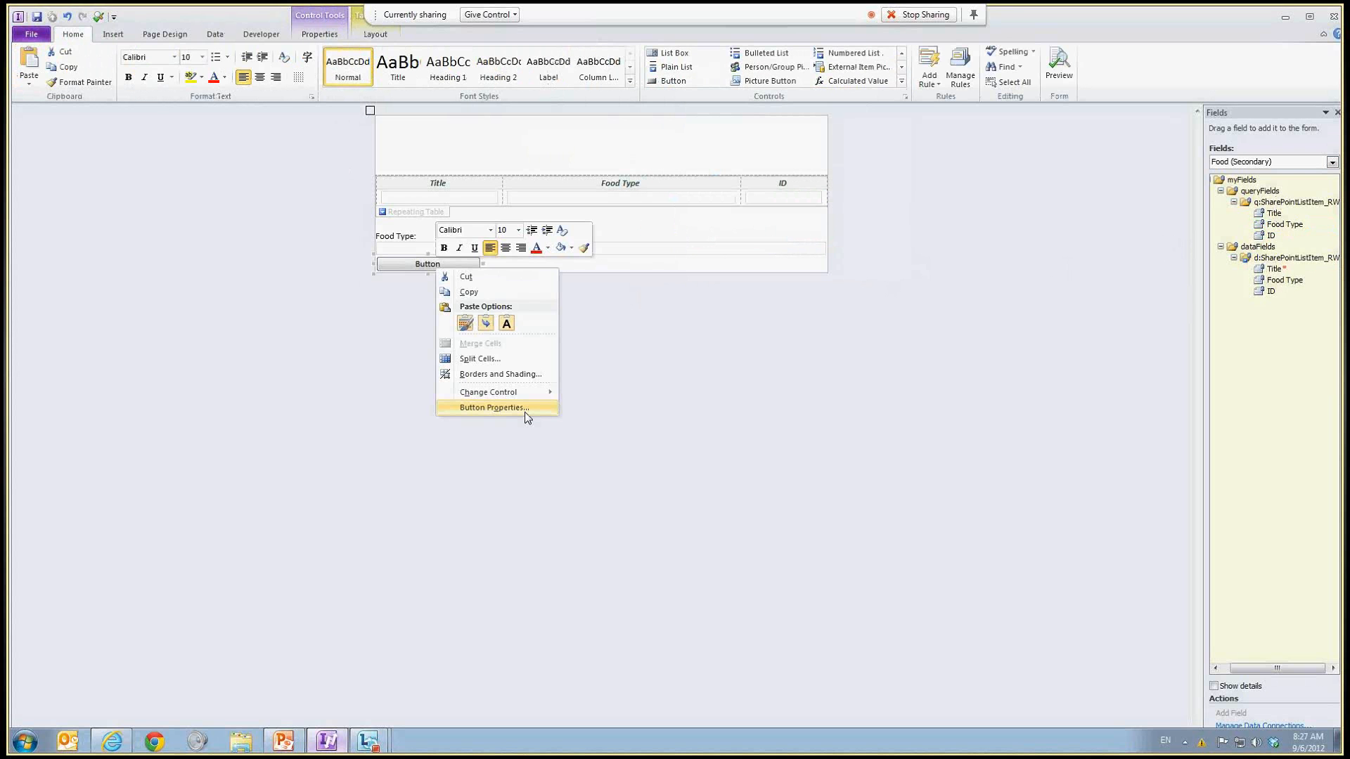
click(527, 407)
text(Query)
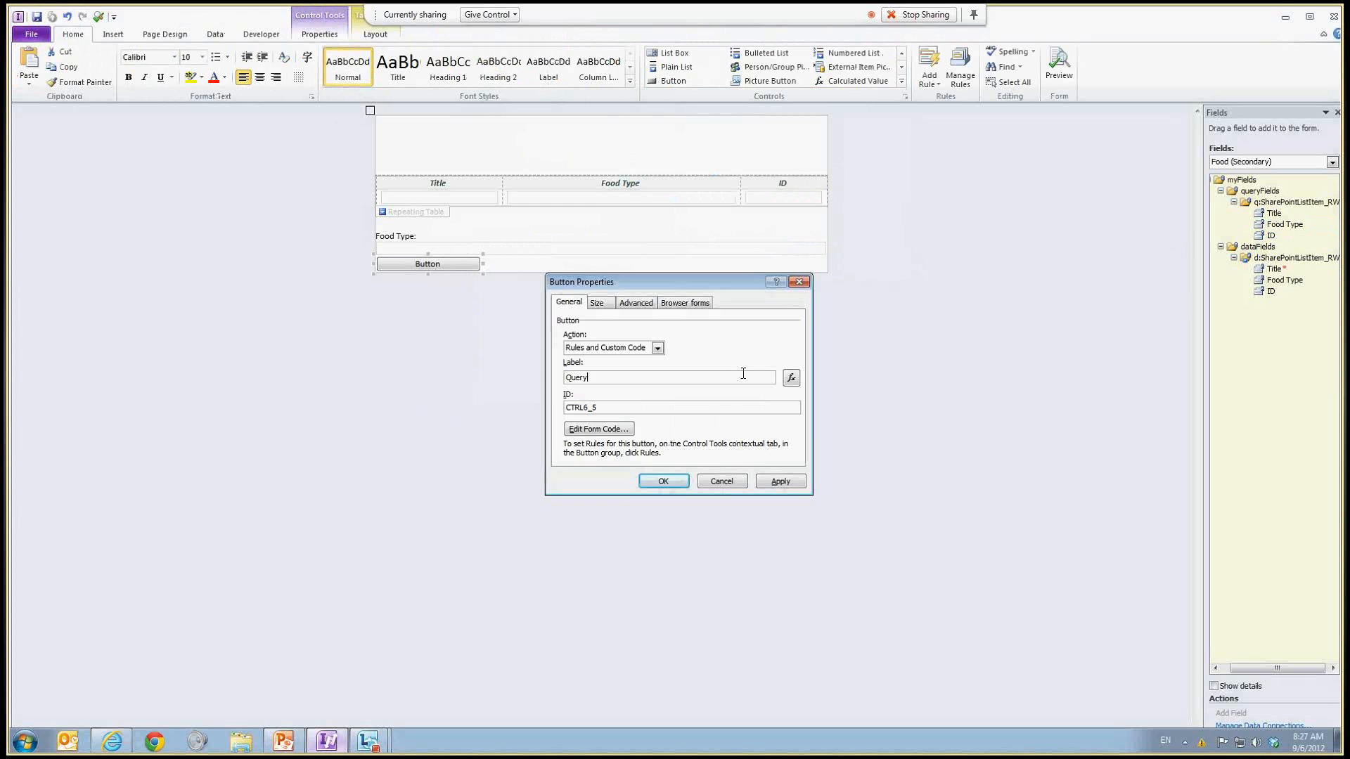
key(Return)
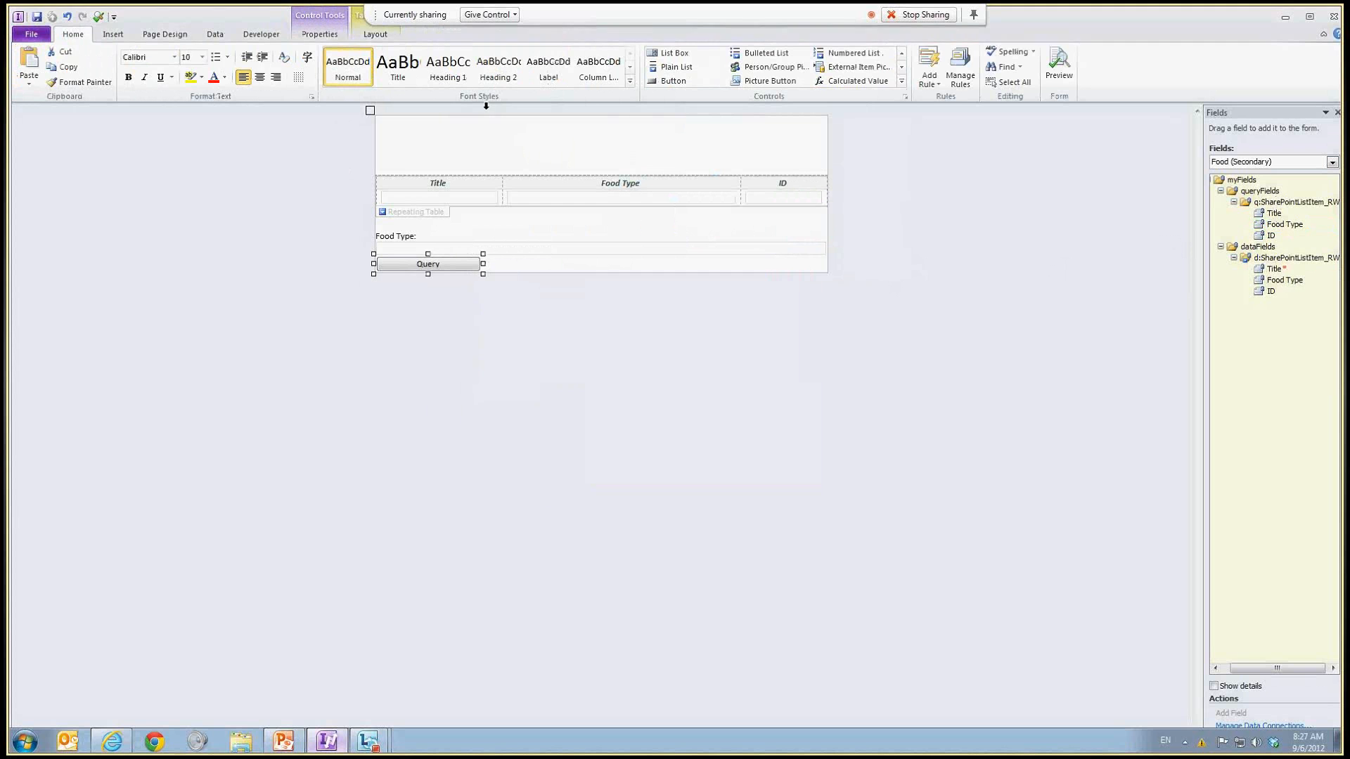
Step: Add an action rule named query to the button that queries data from the Food connection
click(506, 67)
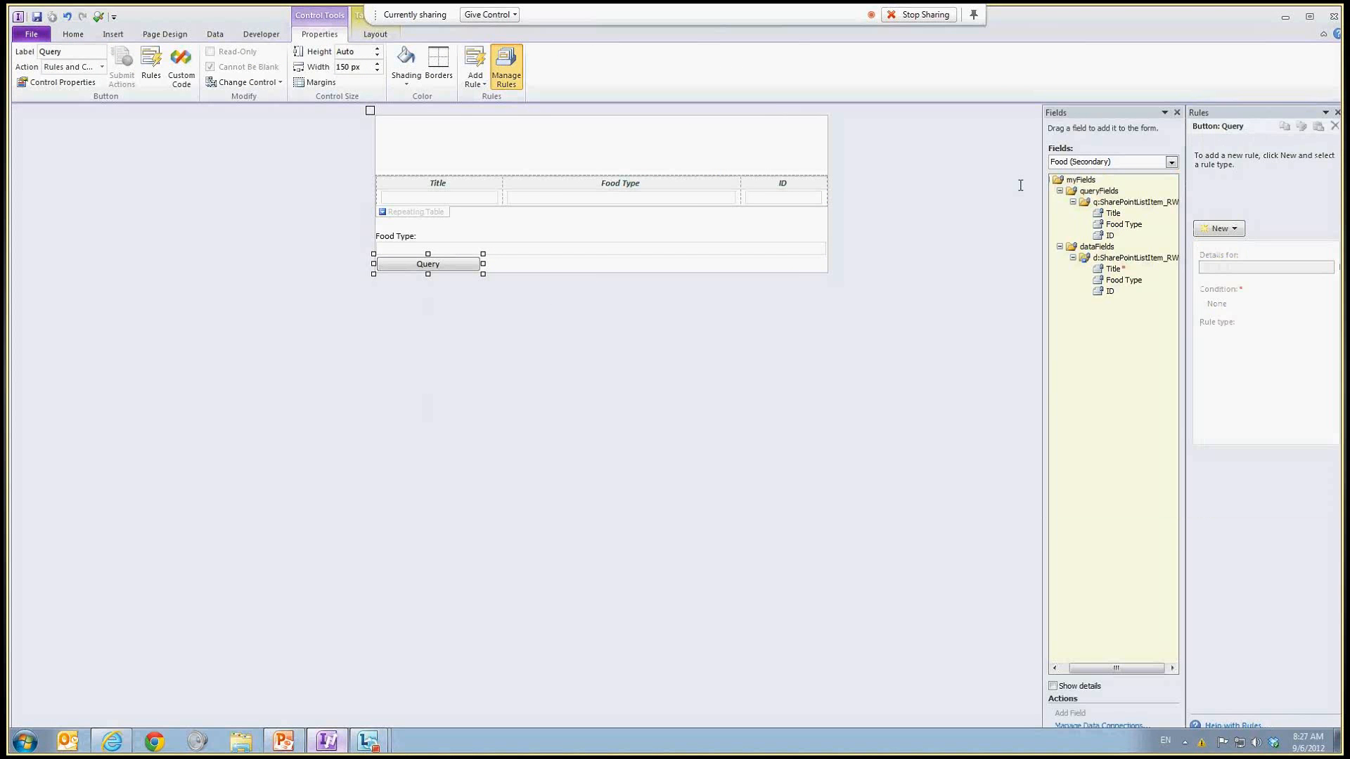
click(1219, 228)
click(1241, 263)
text(query)
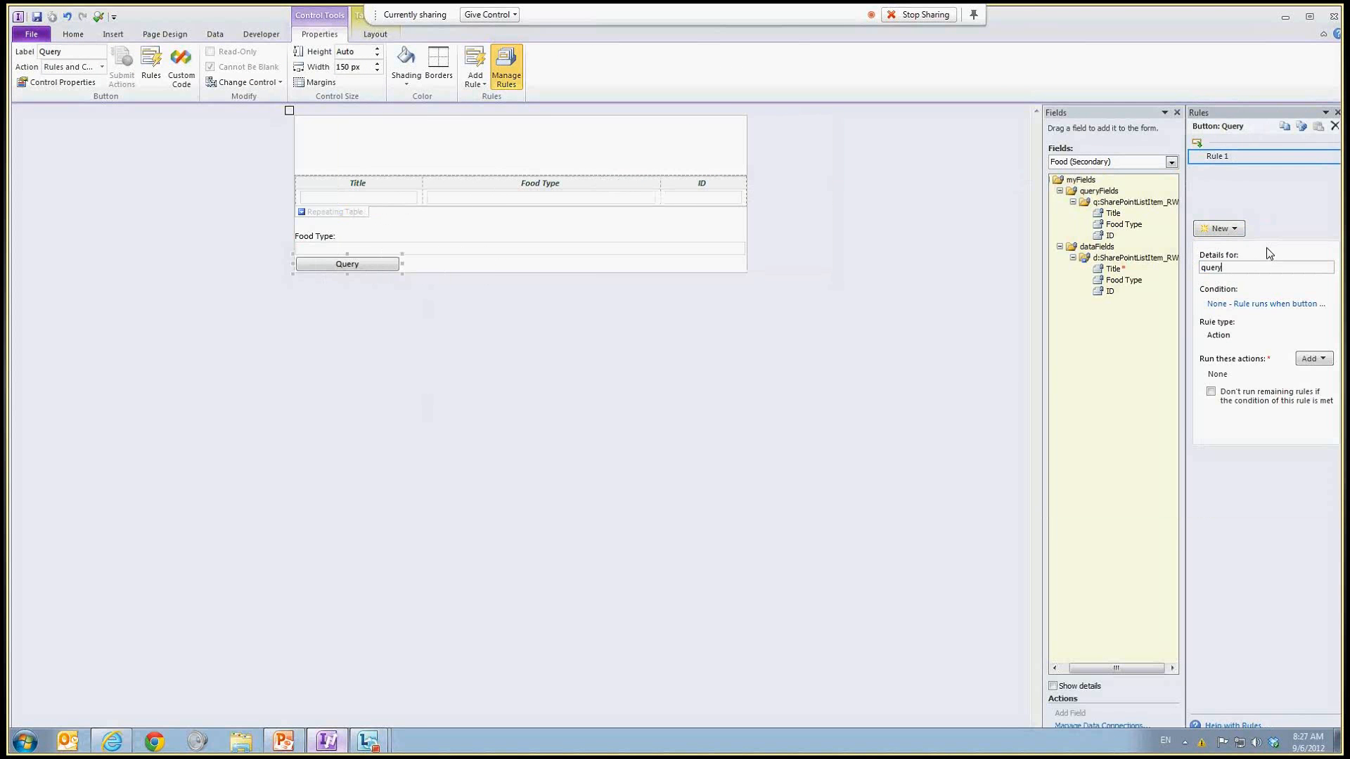
click(1310, 360)
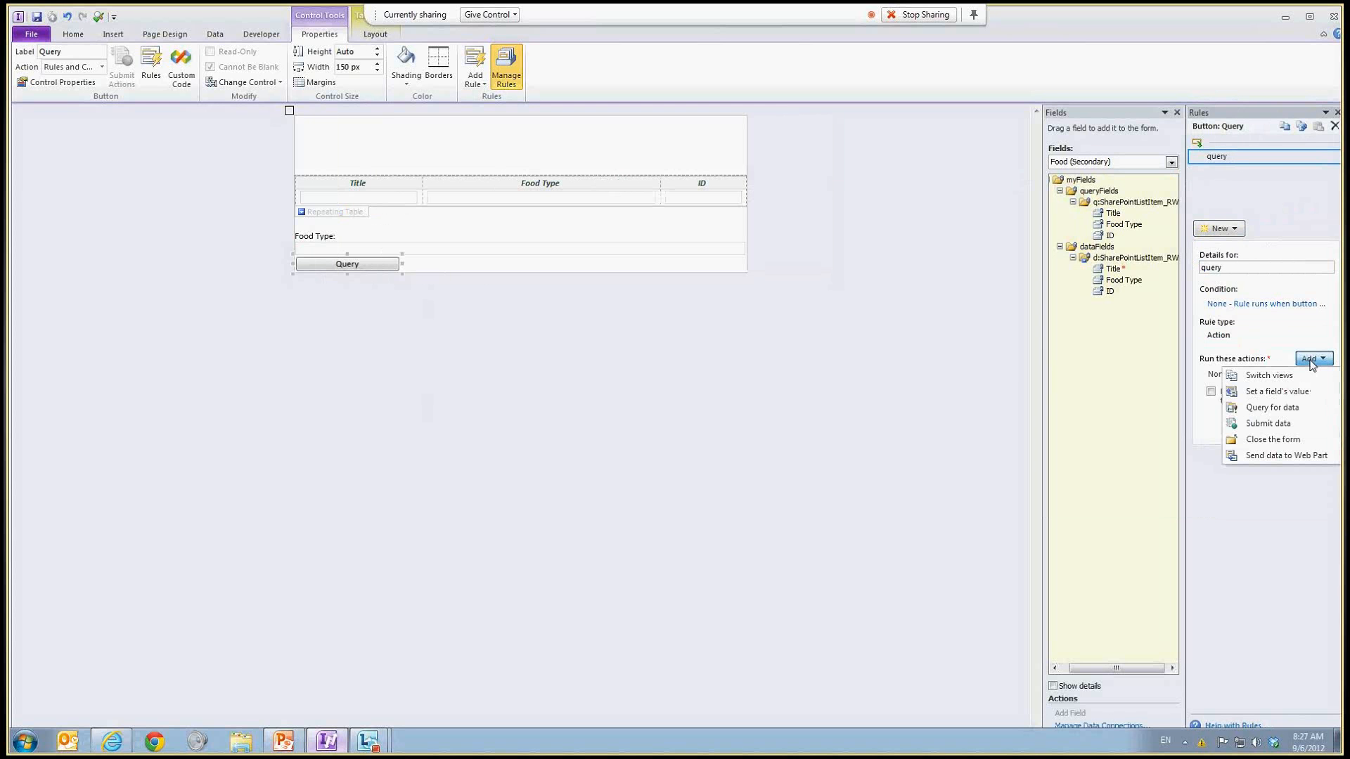
click(1299, 413)
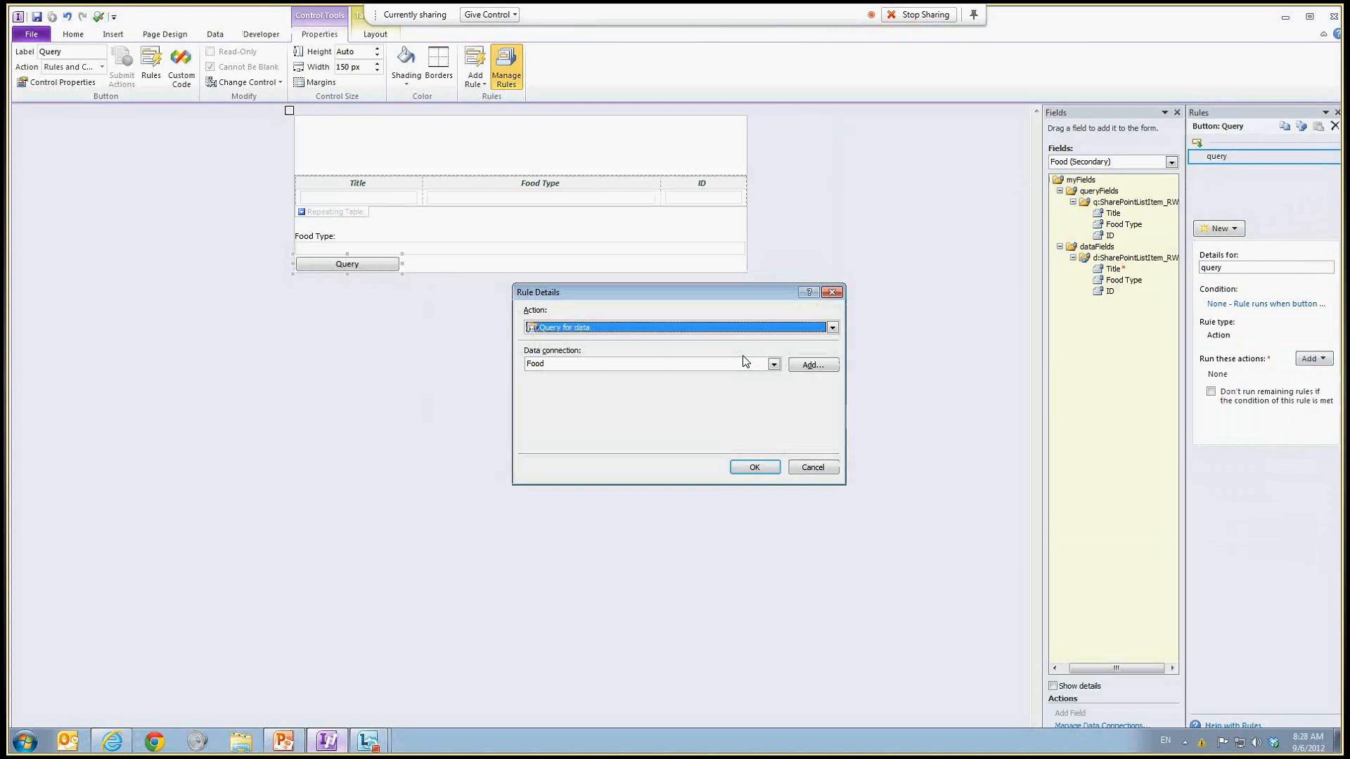
click(751, 472)
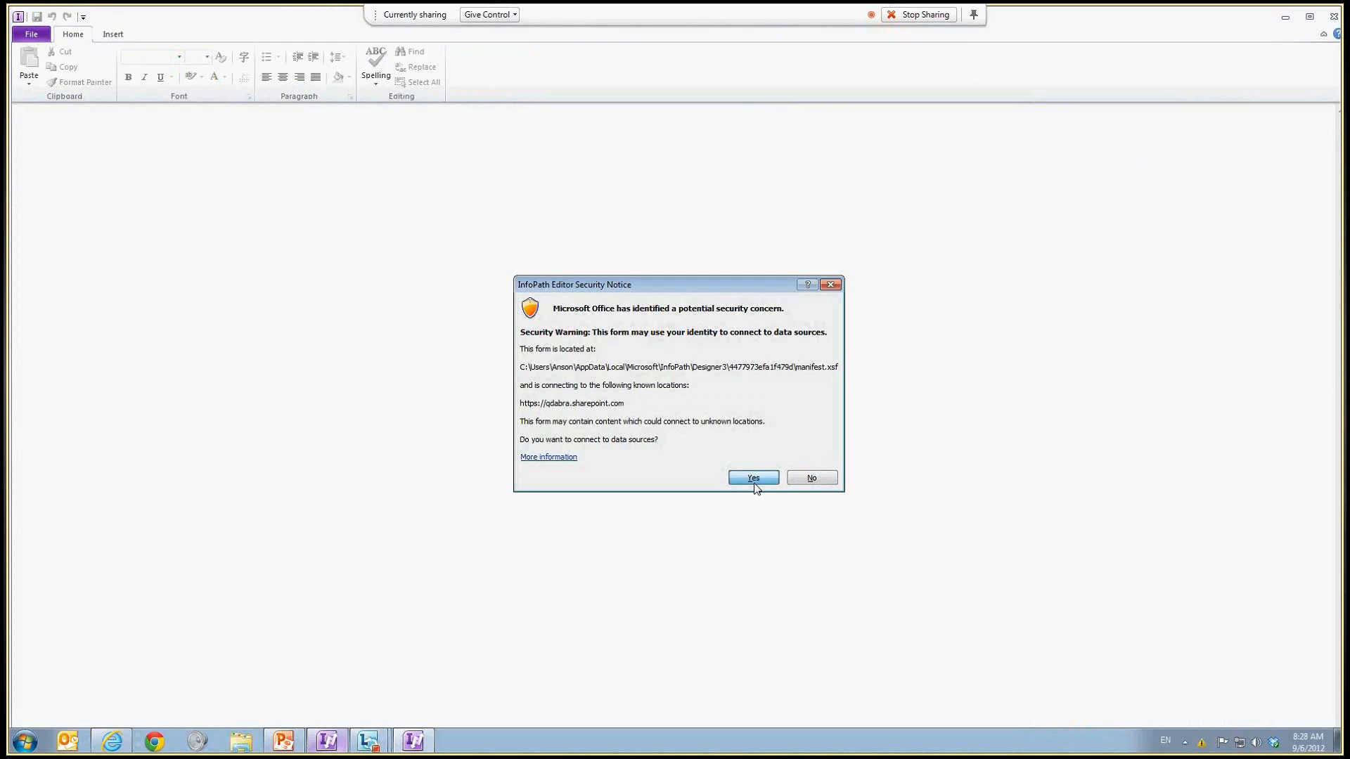
Step: Preview the form, allowing its data connection, and run the query with Food Type Fruits
click(753, 479)
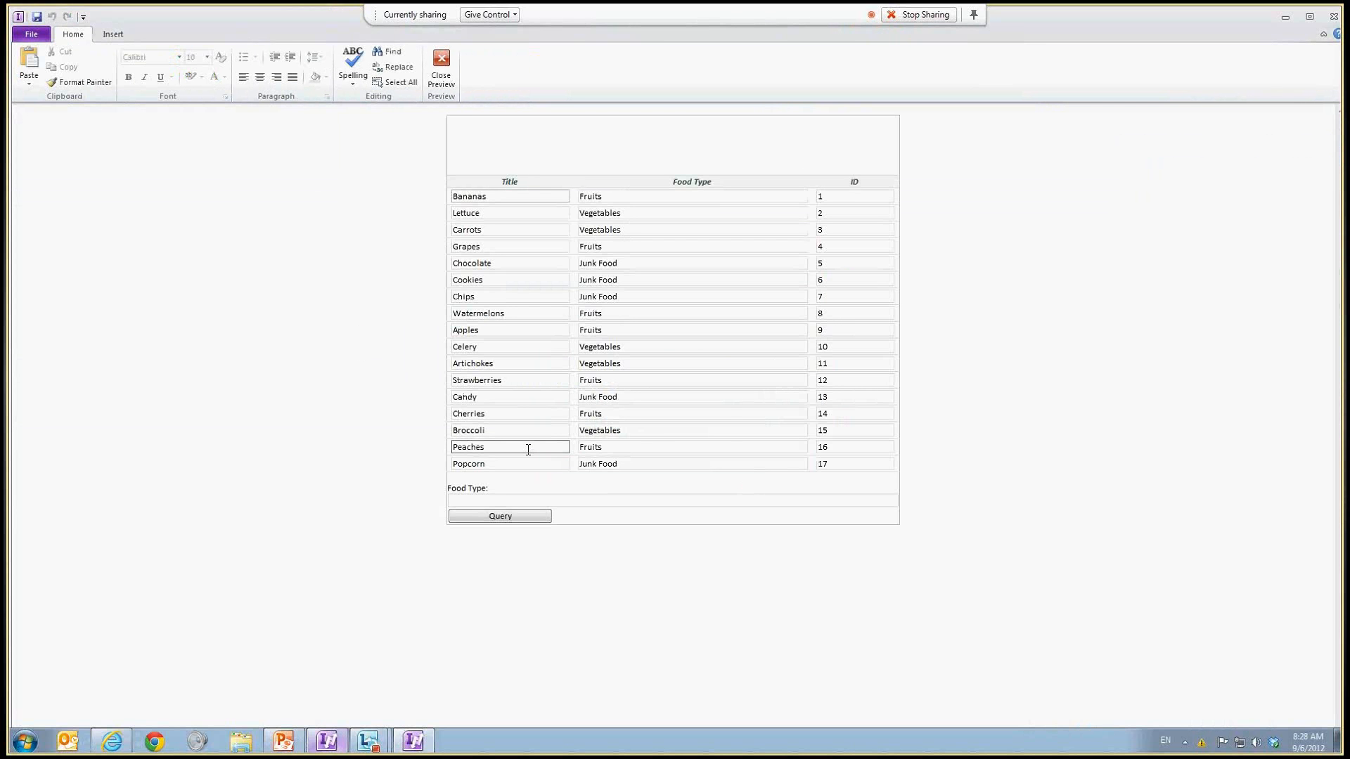
click(833, 497)
text(Frtuit)
key(BackSpace)
key(BackSpace)
key(BackSpace)
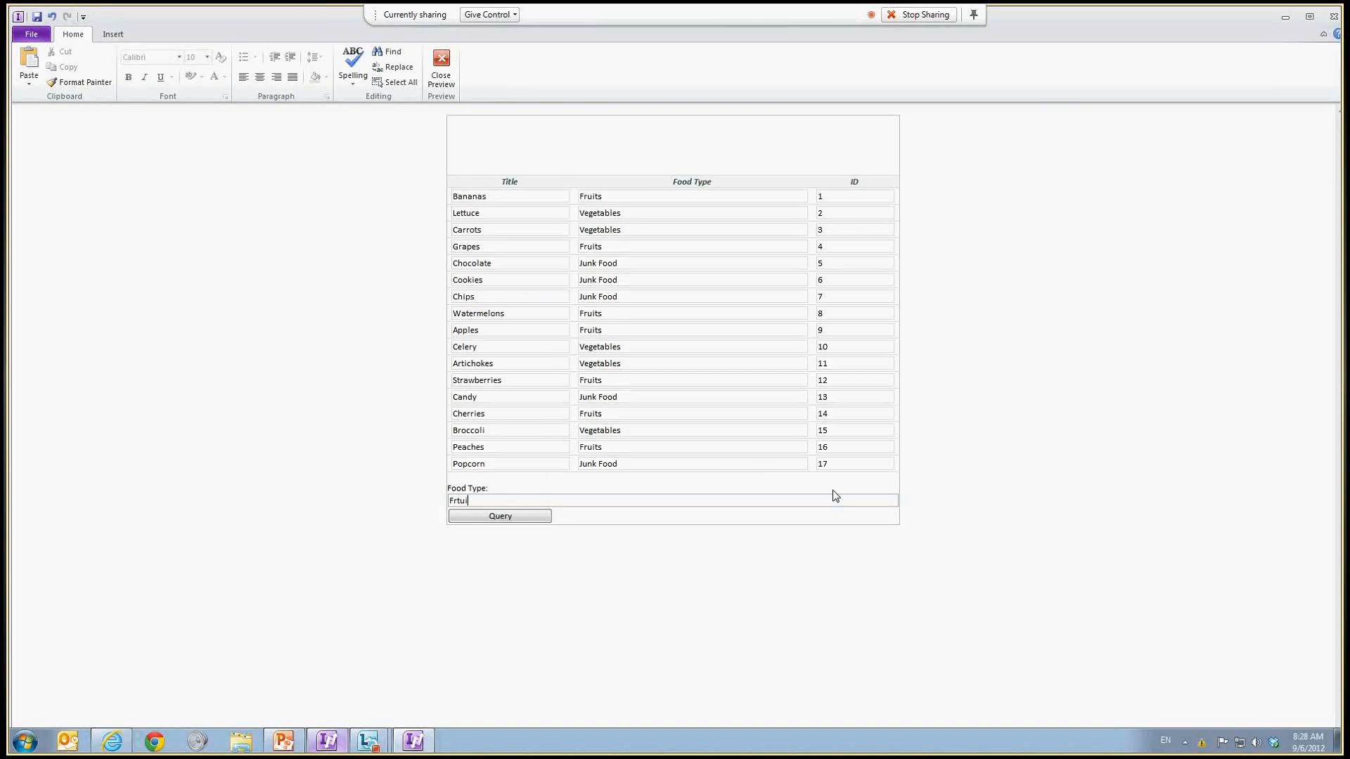
text(uir=ts)
key(BackSpace)
key(BackSpace)
key(BackSpace)
key(BackSpace)
text(ts)
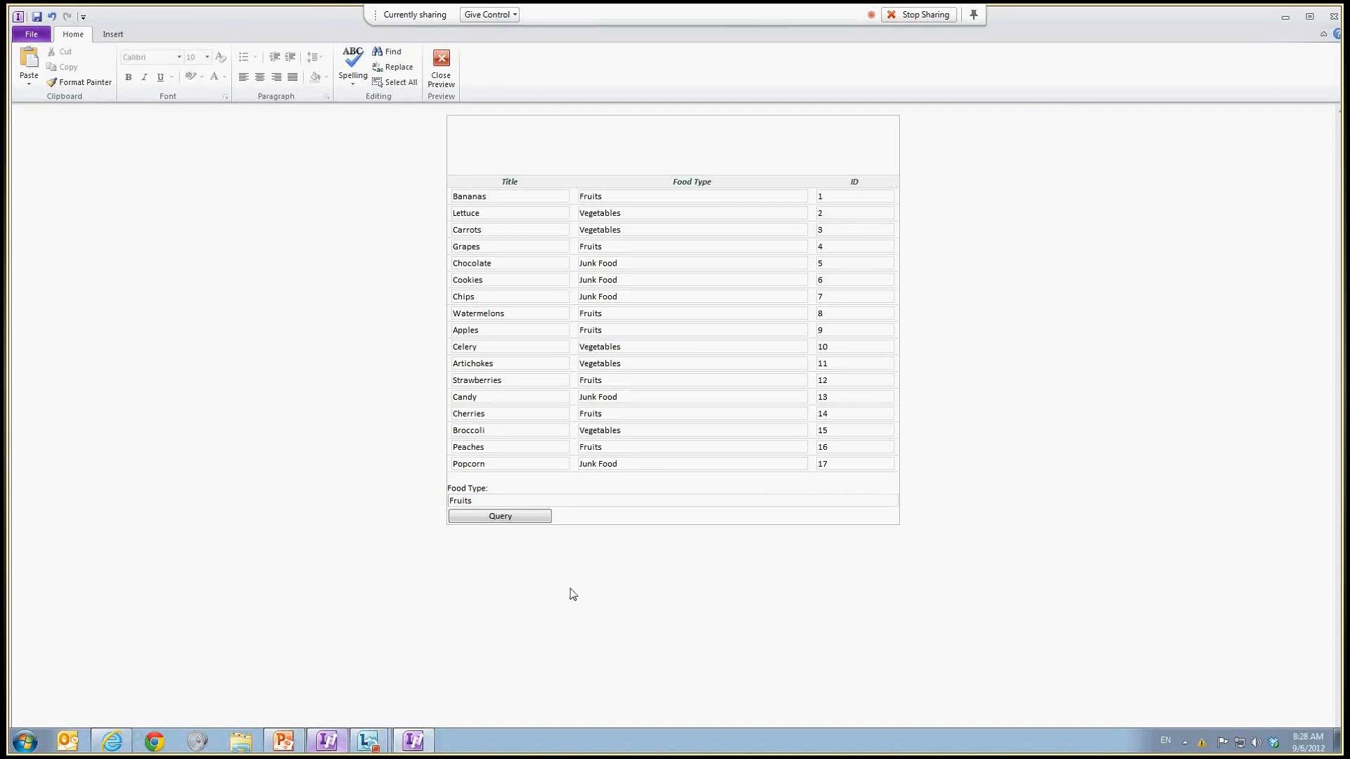
click(535, 518)
click(536, 520)
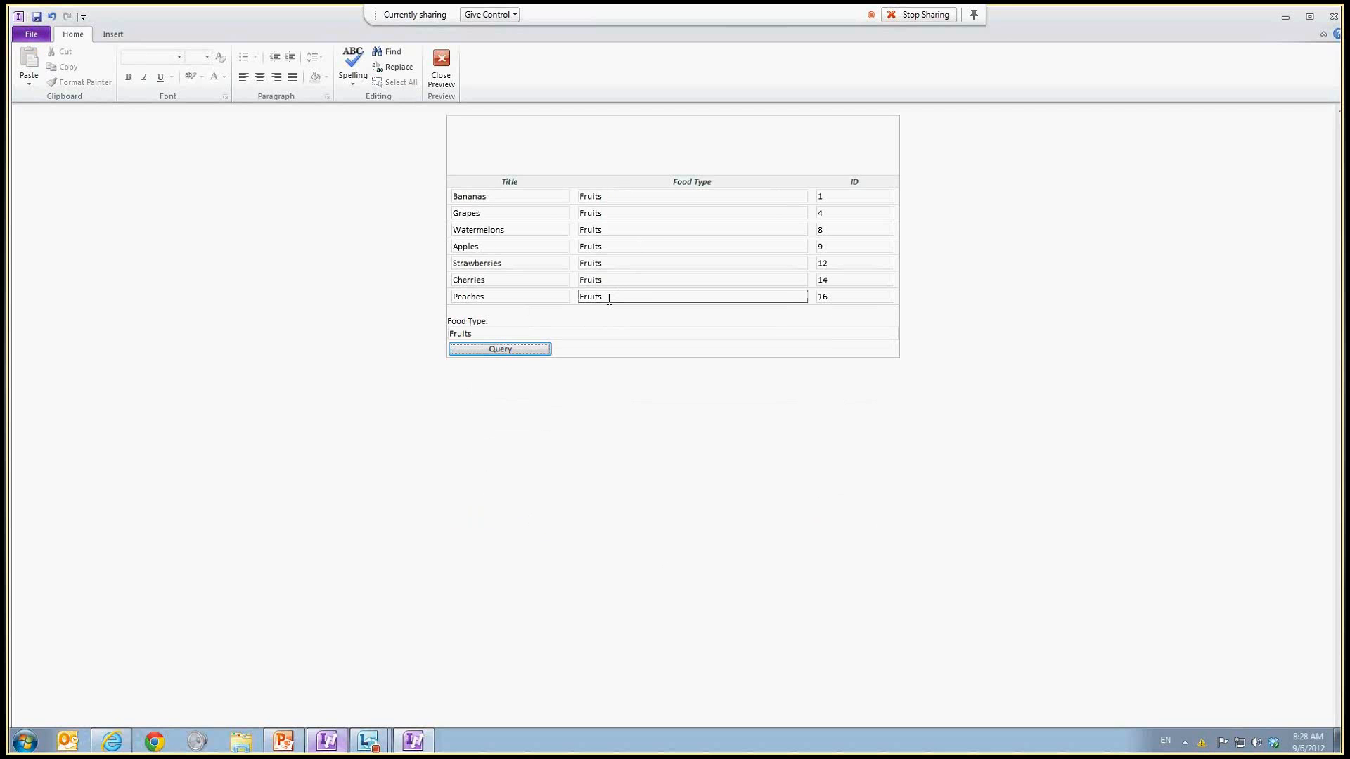
Step: Replace the Food Type value with Junk Food and run the query again
drag(503, 334, 419, 322)
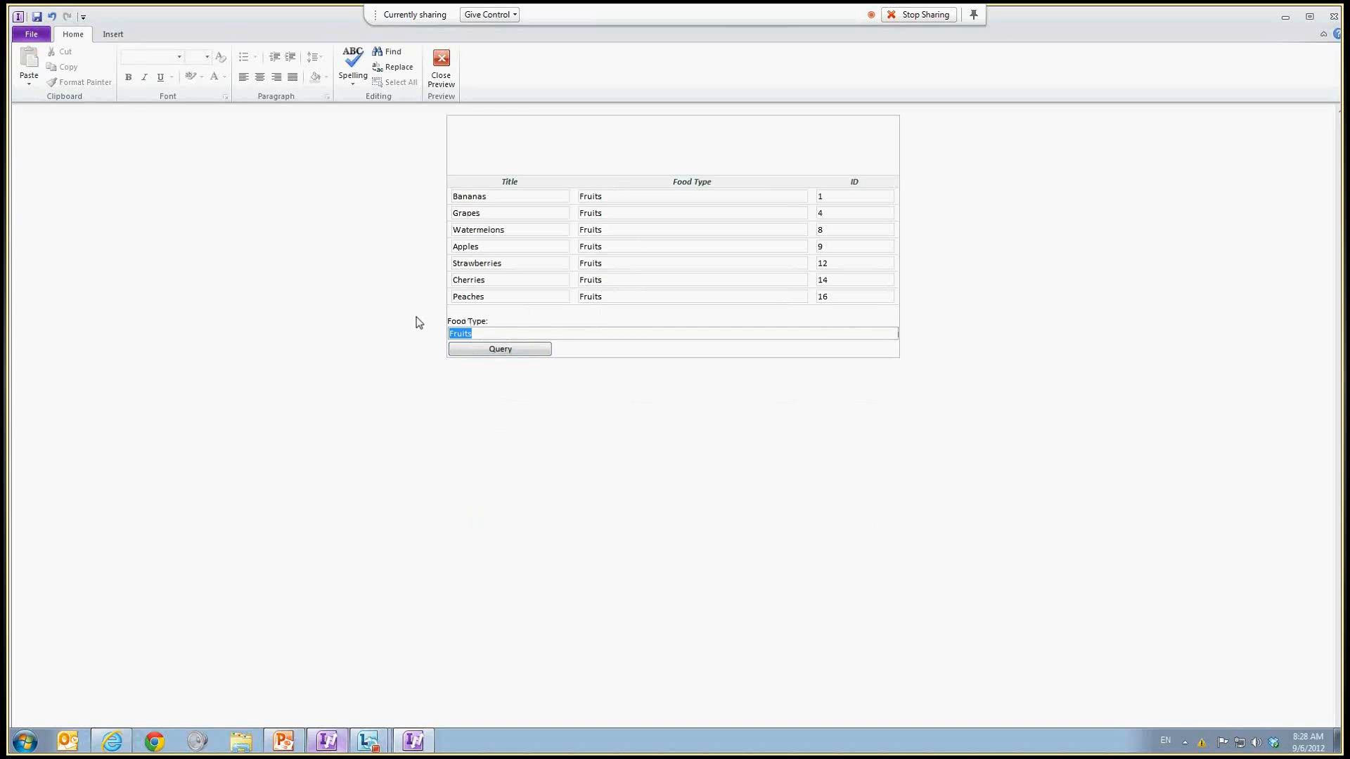
text(Junk Food)
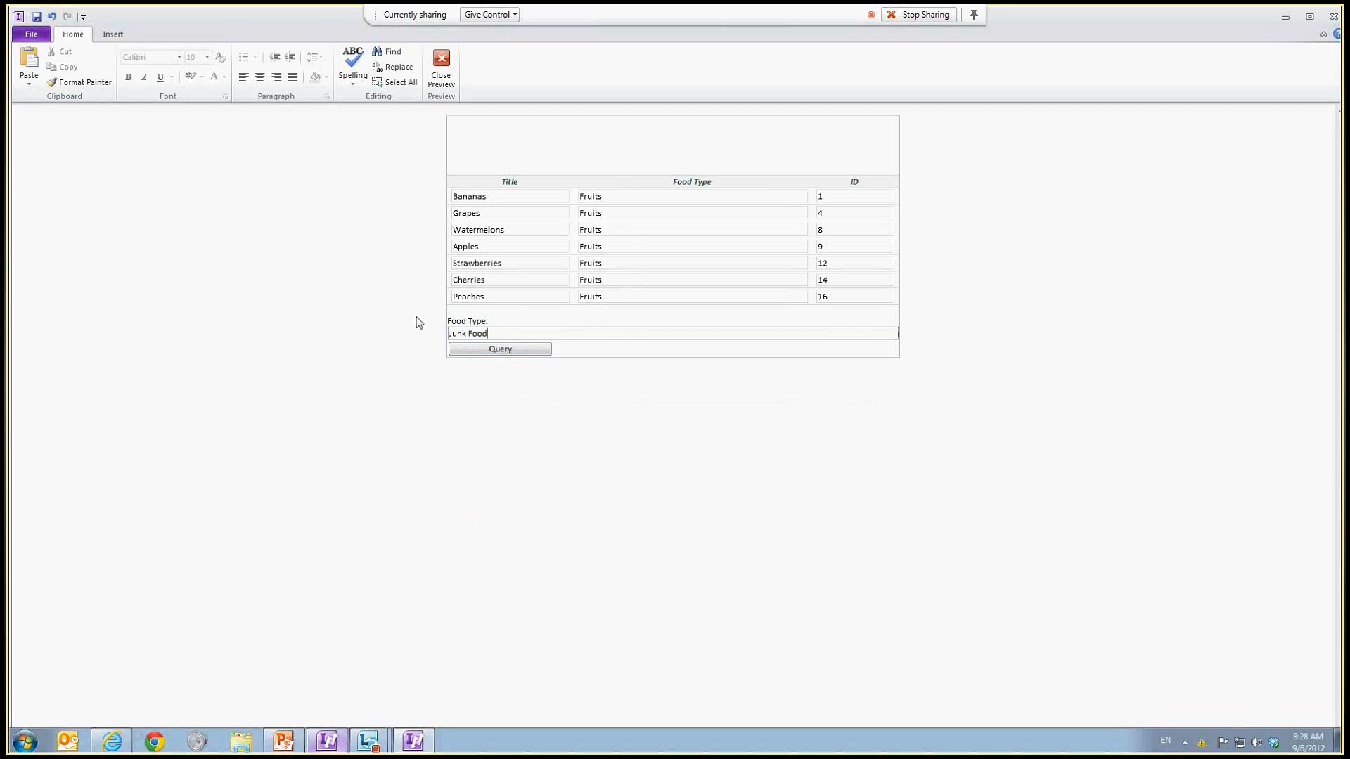
click(524, 350)
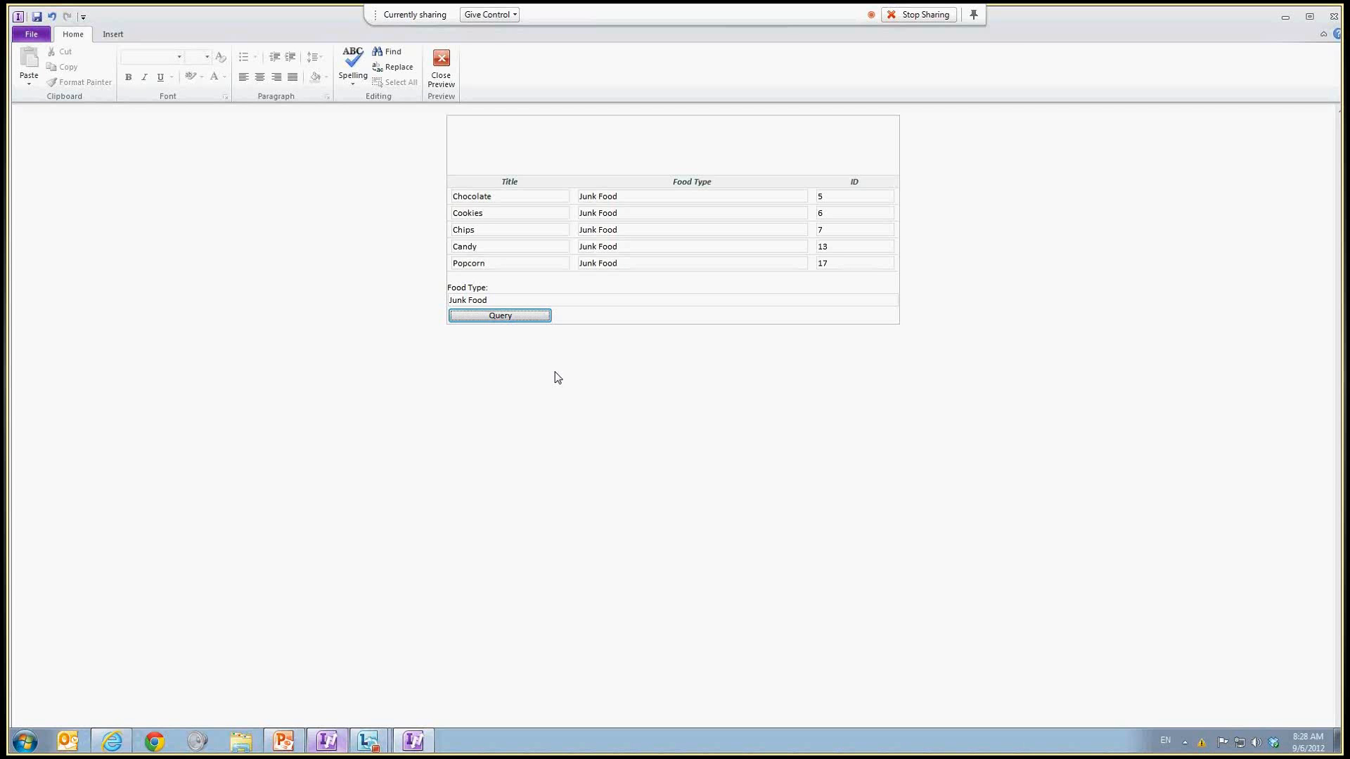
Step: Rerun the query, remove the stray trailing character from the Food Type field, and close the preview
drag(639, 265, 479, 253)
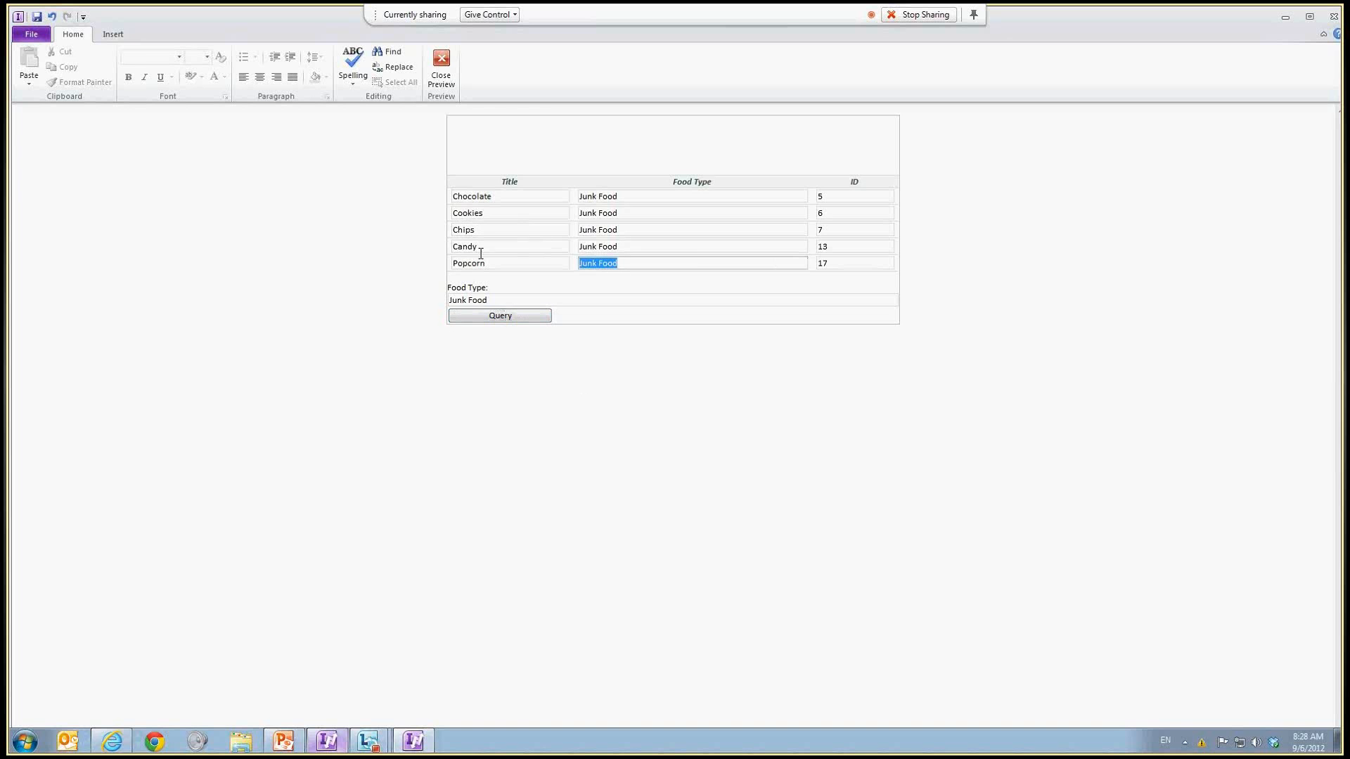
click(557, 299)
click(525, 317)
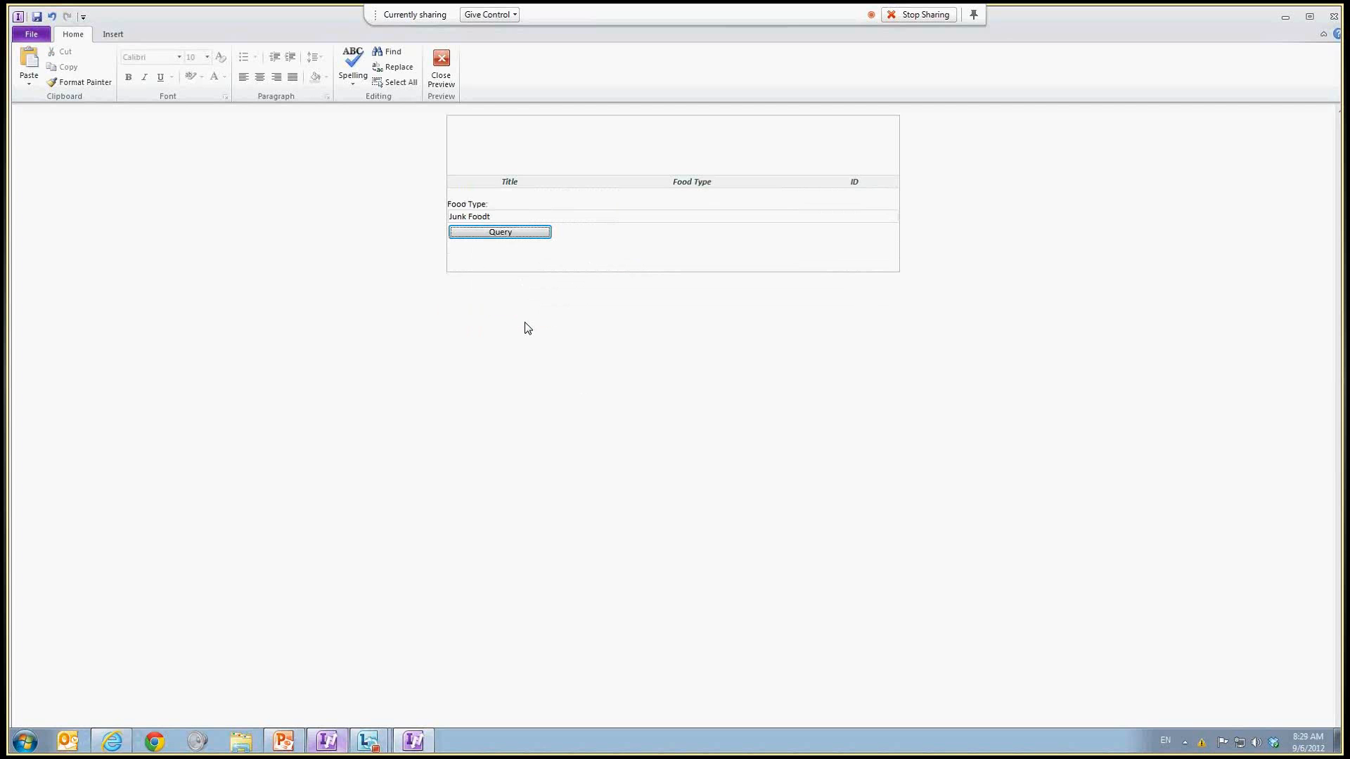
key(BackSpace)
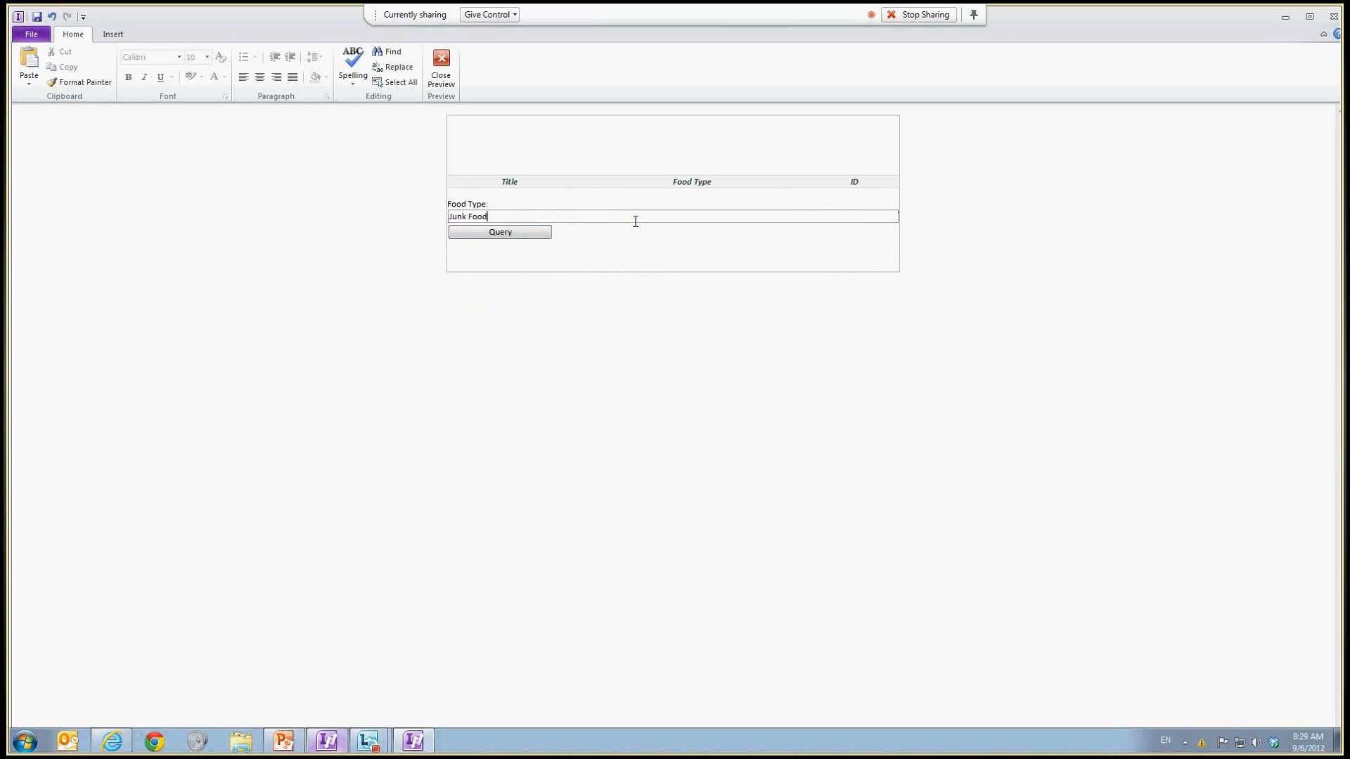
click(447, 83)
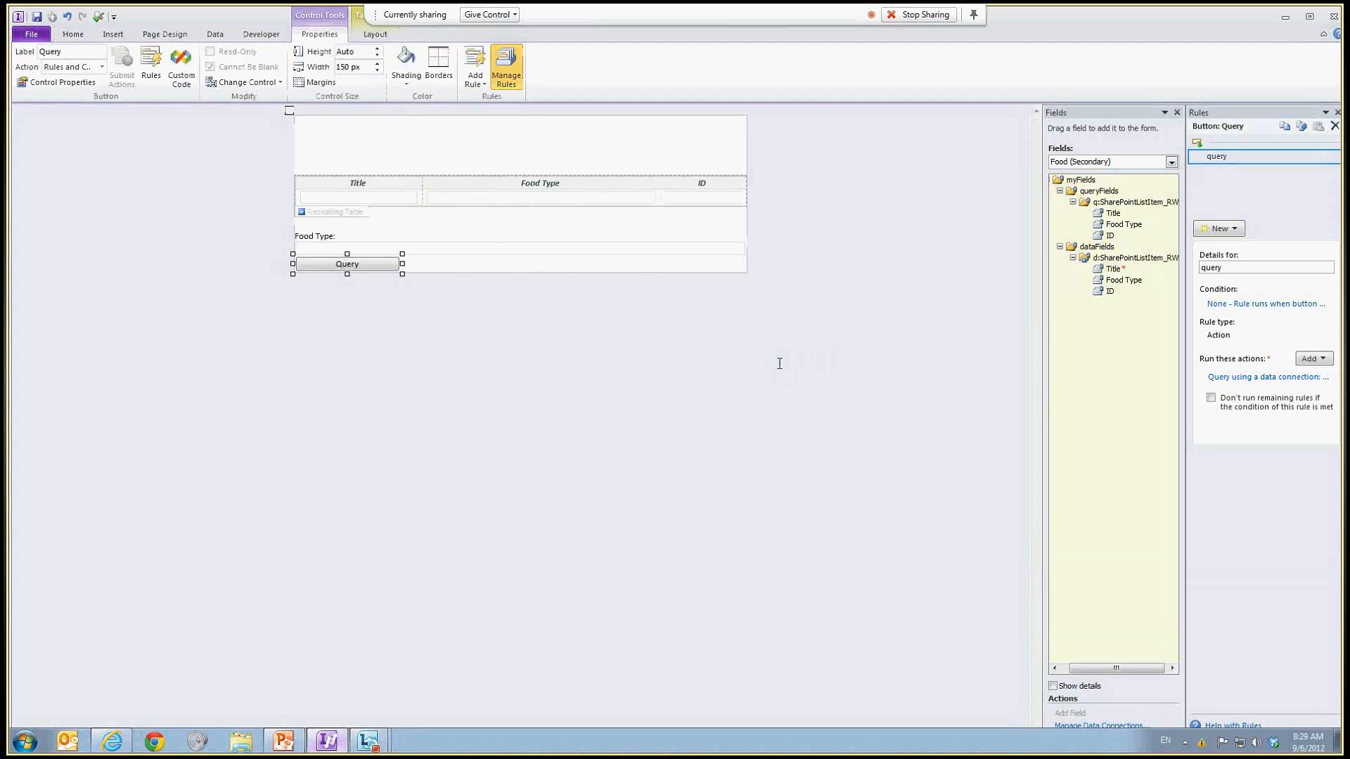
Step: Add a drop-down list box on a new line below the Query button
click(496, 263)
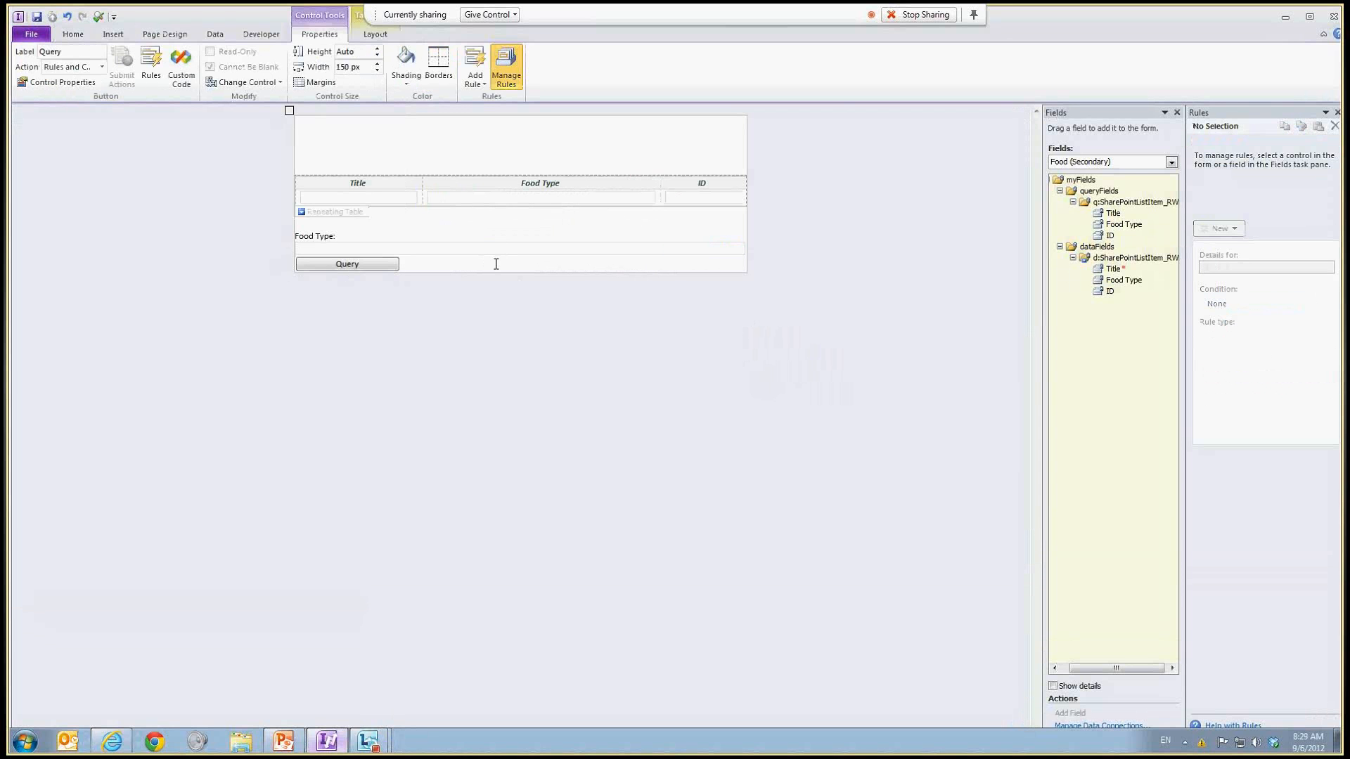
key(Return)
key(Return)
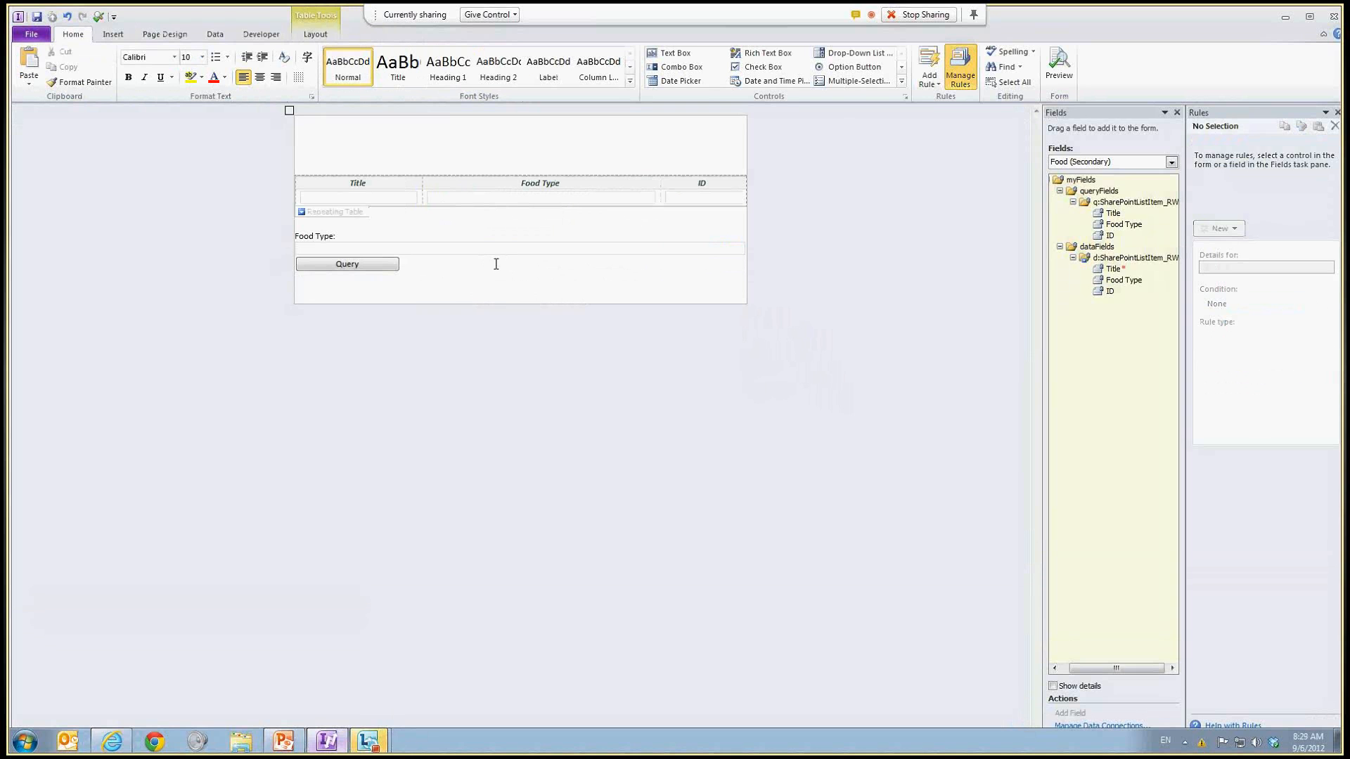
click(865, 54)
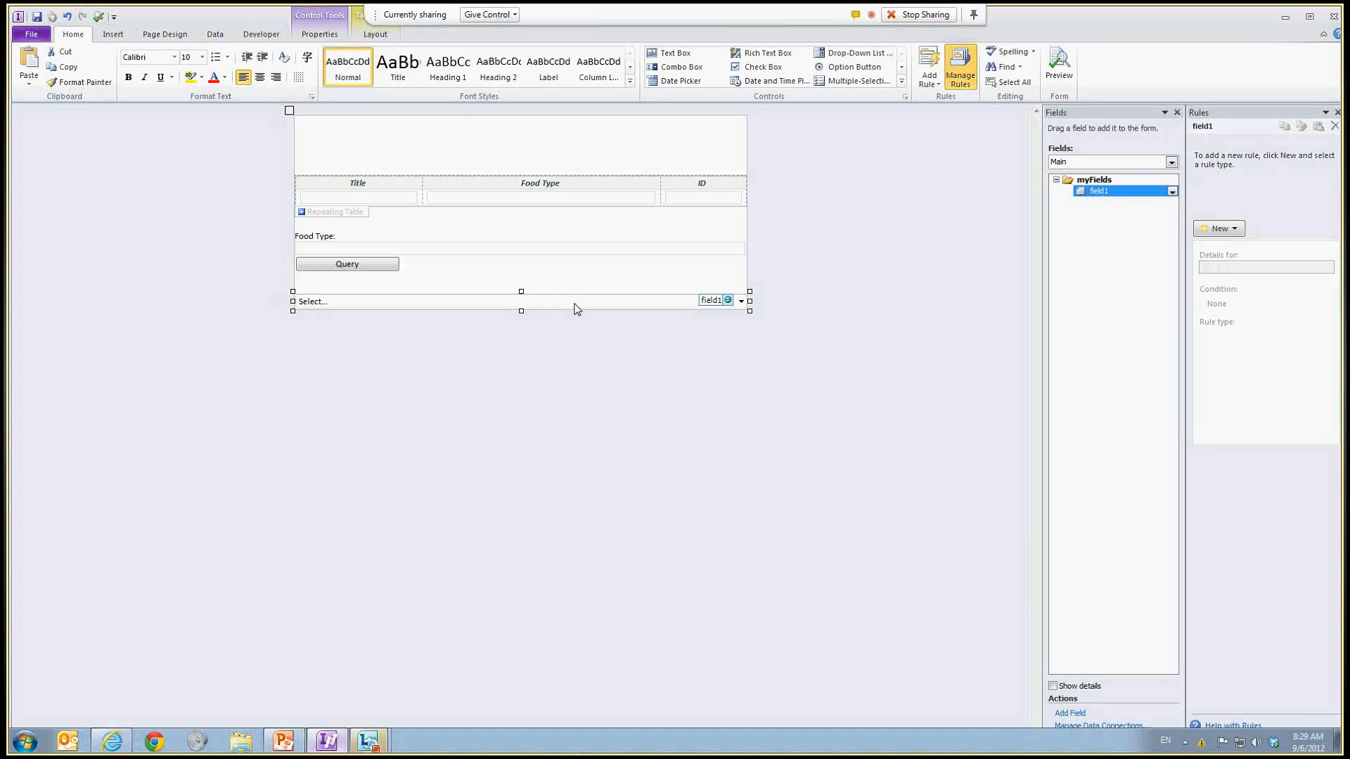
Step: Set the drop-down list box to get its choices from the external Food data source
right_click(575, 310)
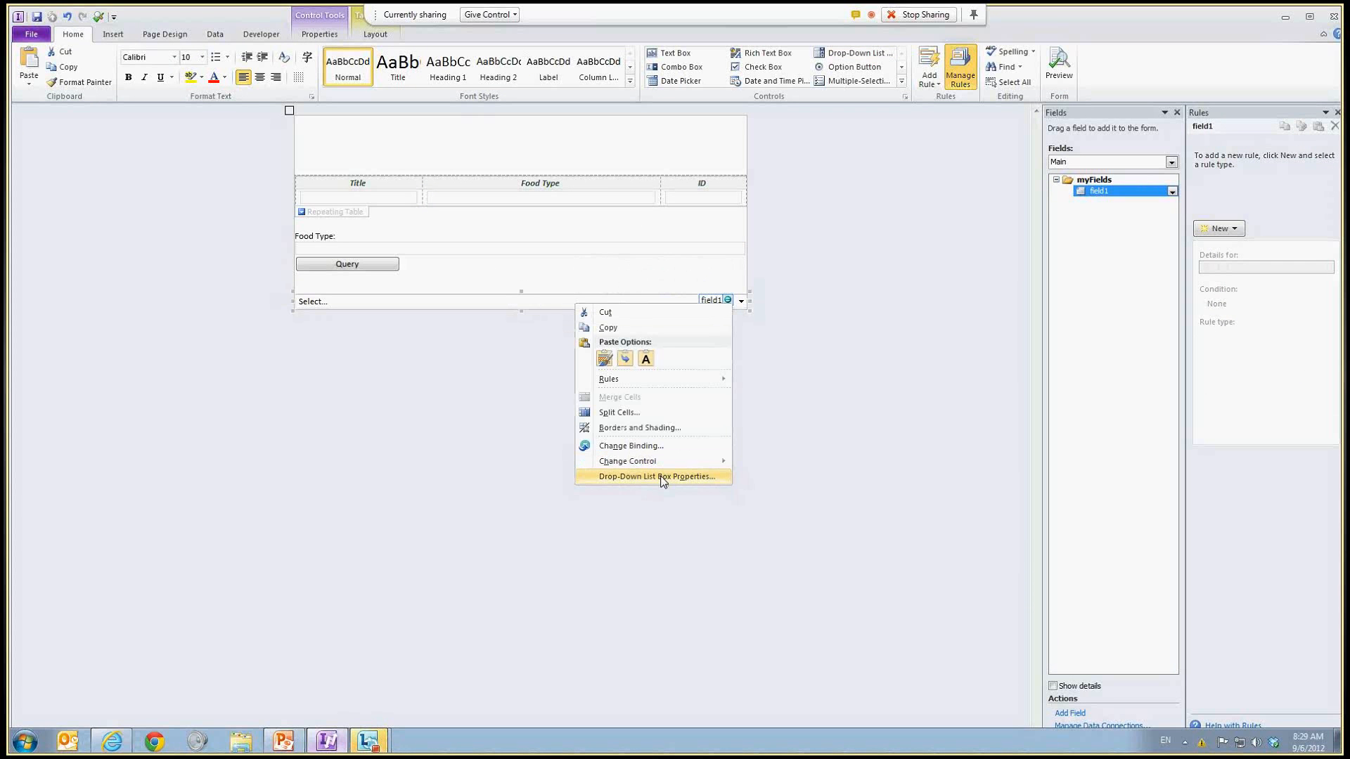
click(661, 559)
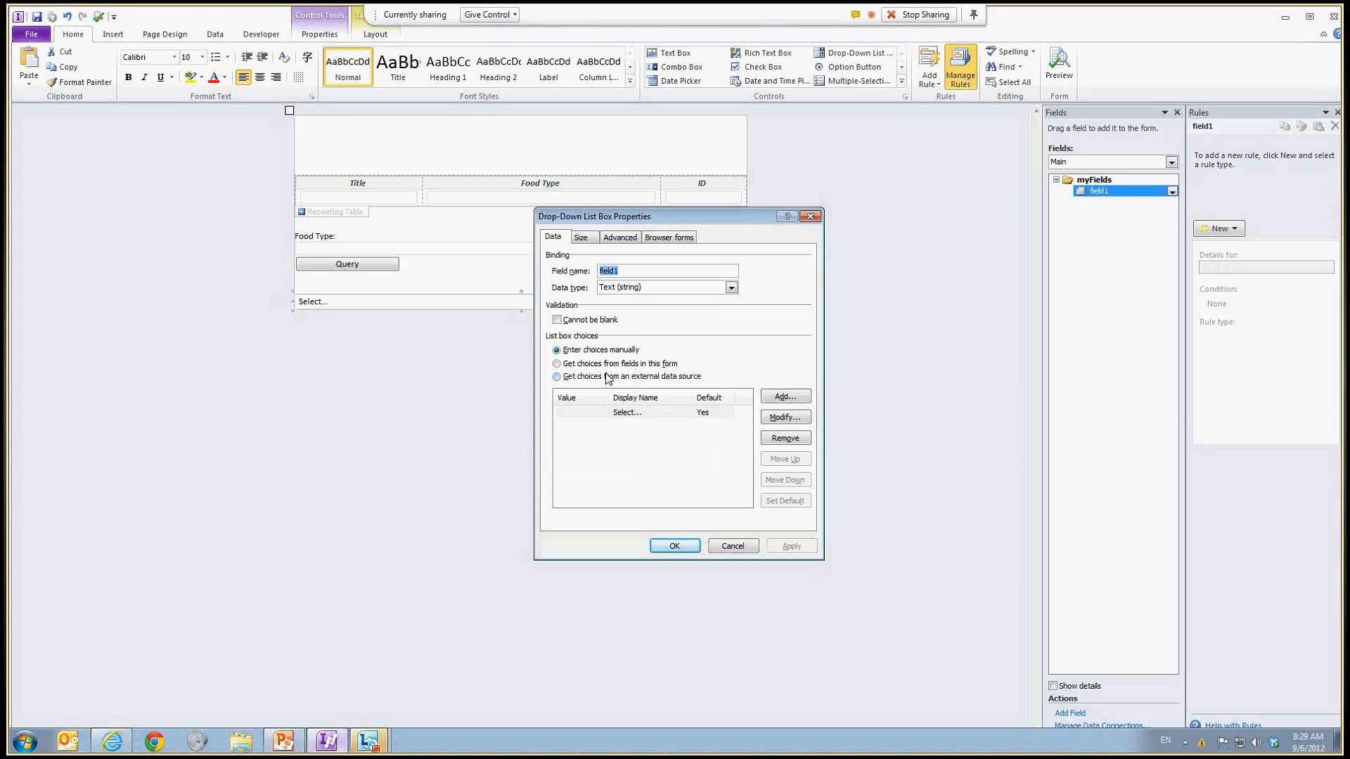
click(557, 377)
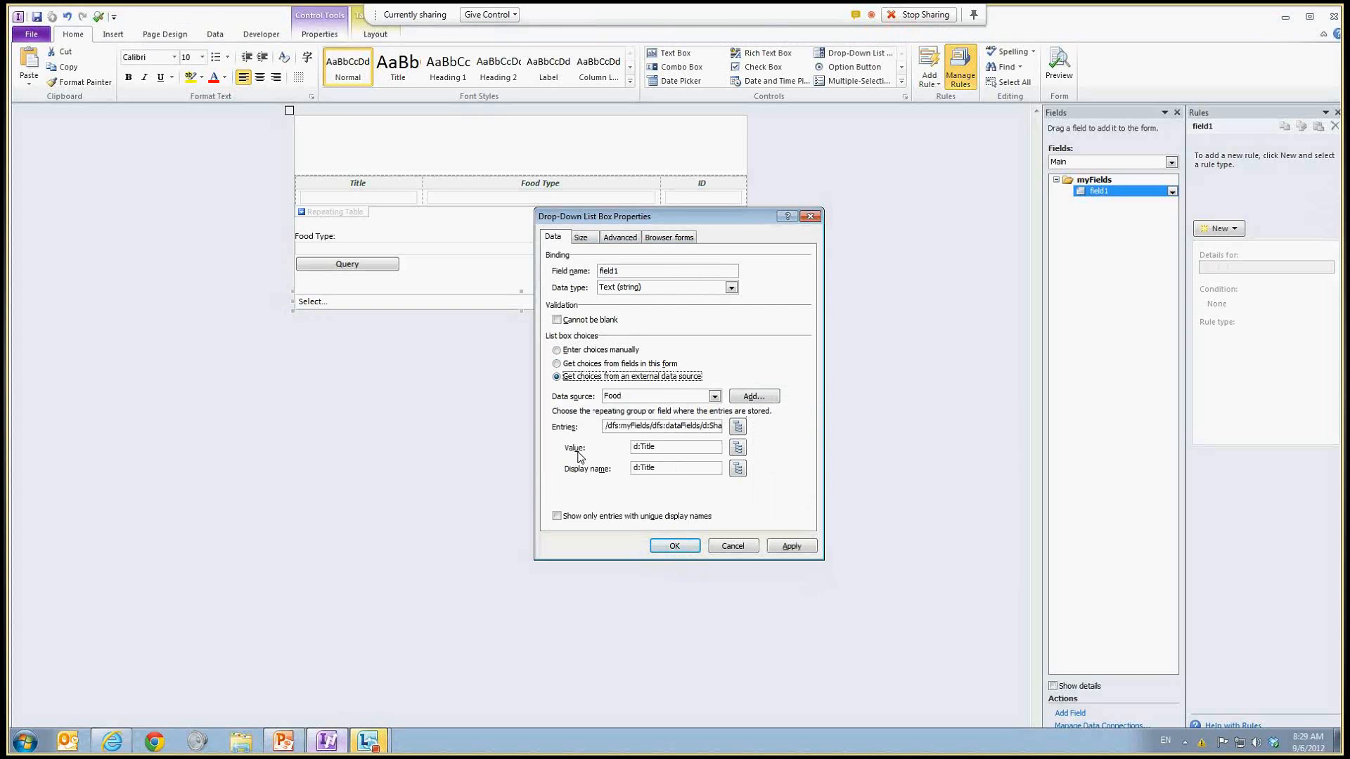
click(687, 550)
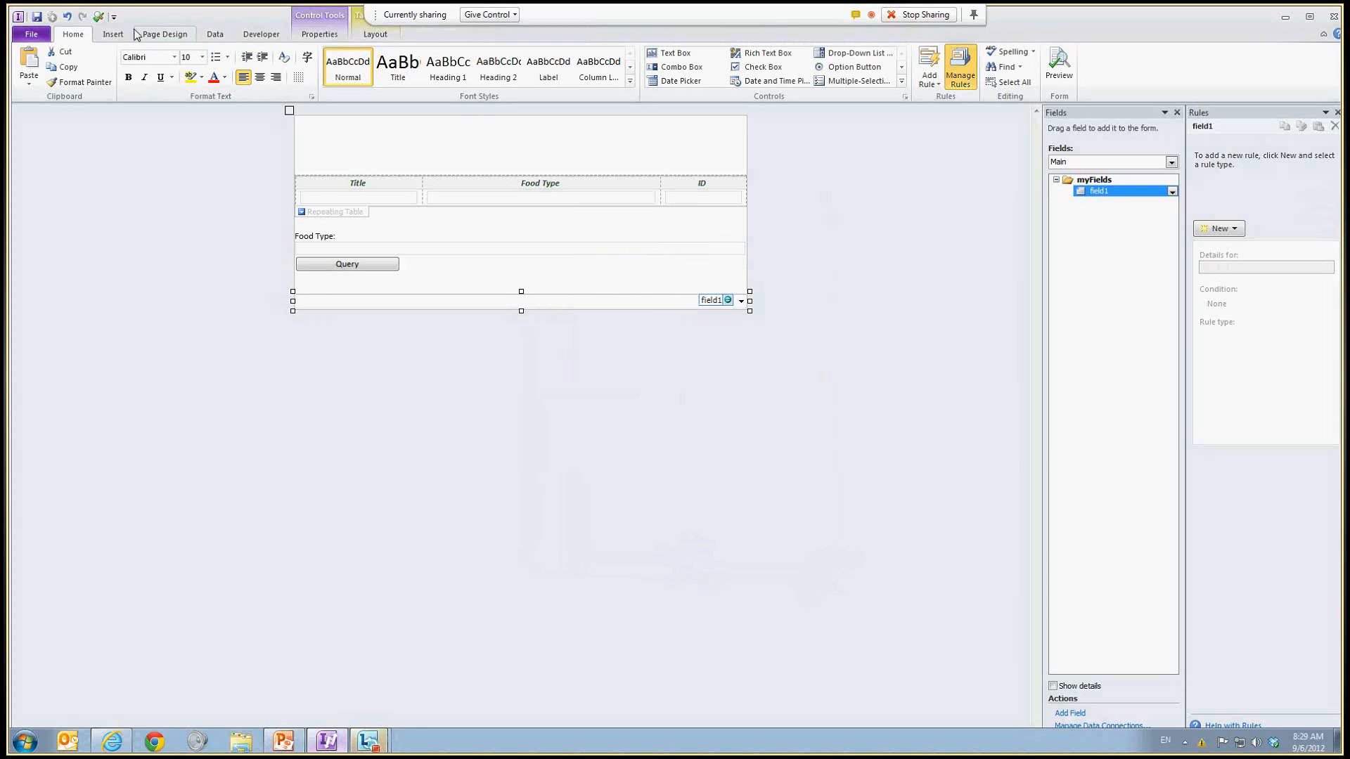
Step: Preview the form, allowing its data connection, and open the drop-down list
key(F5)
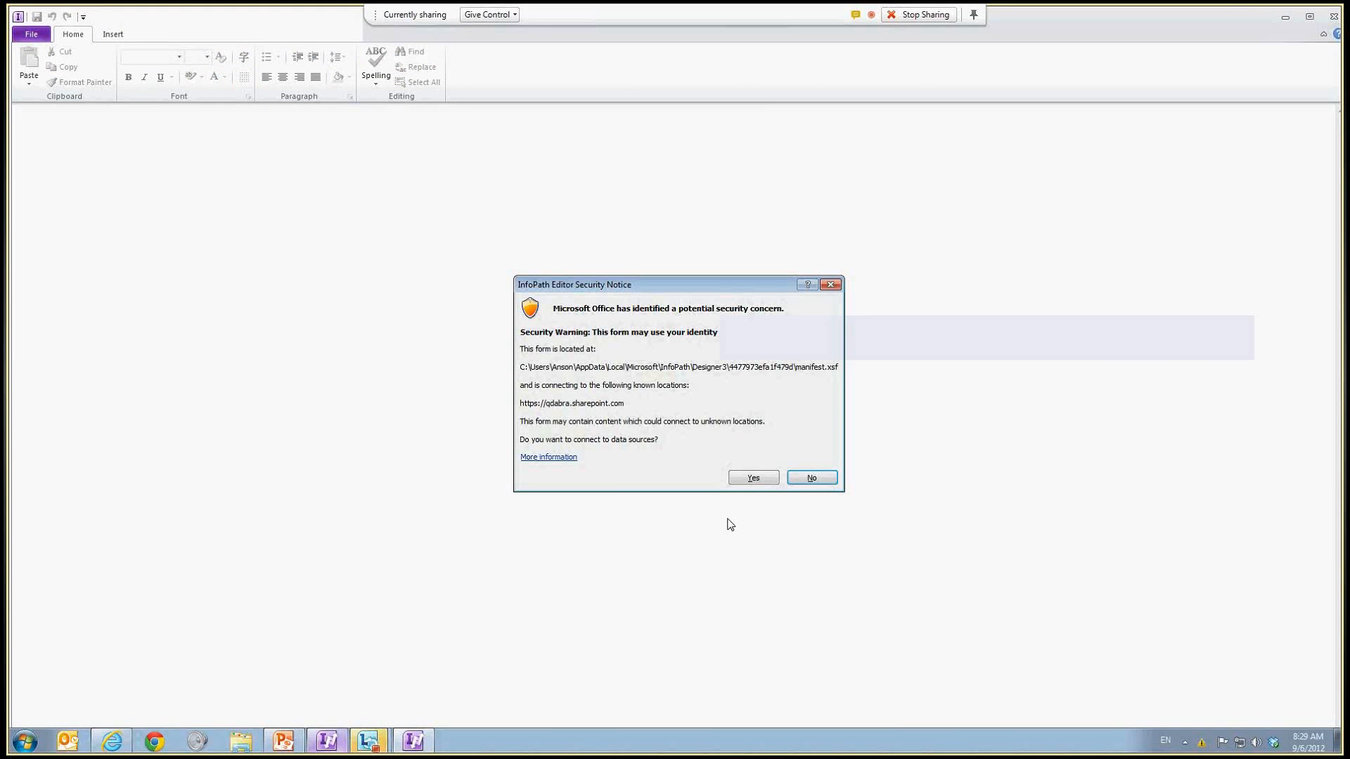
click(753, 478)
click(762, 554)
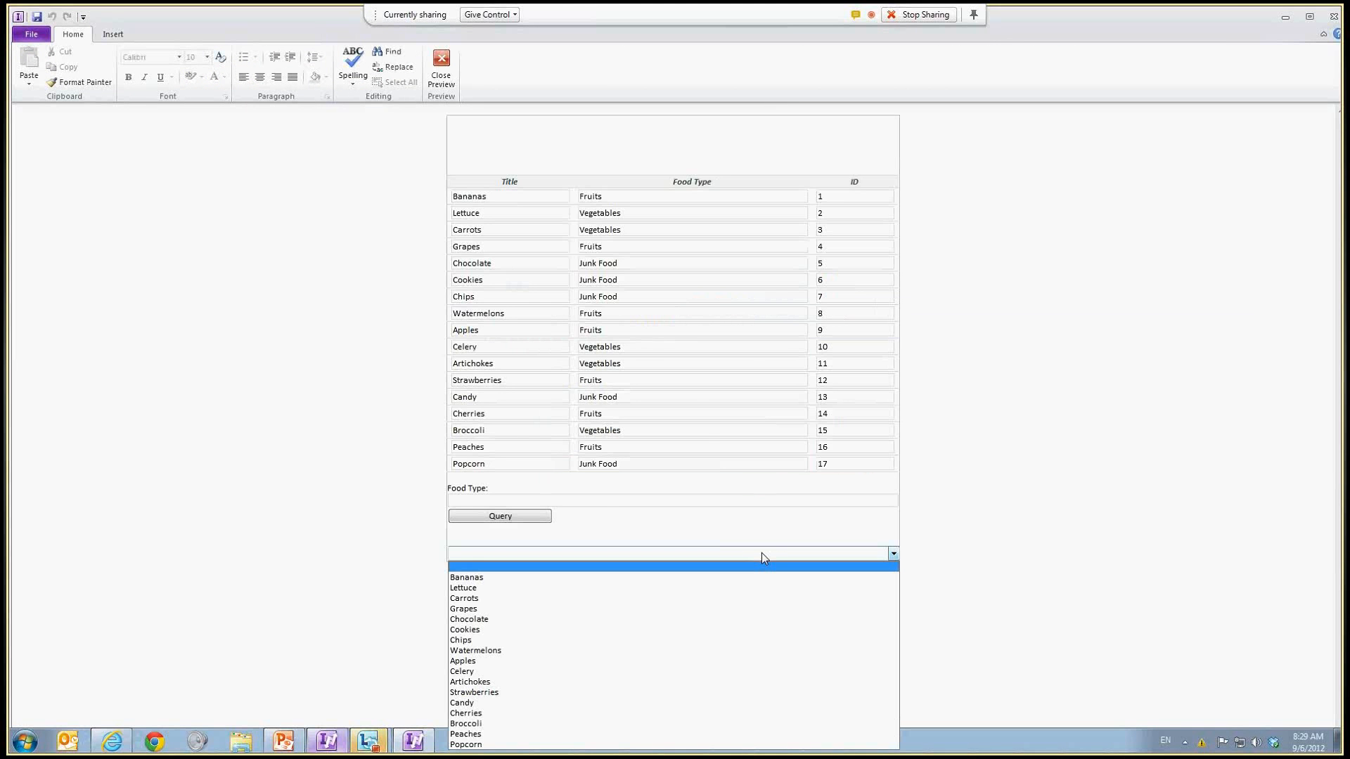
Step: Query for Food Type Fruits, check the drop-down list's entries, and close the preview
click(685, 500)
text(Fruits)
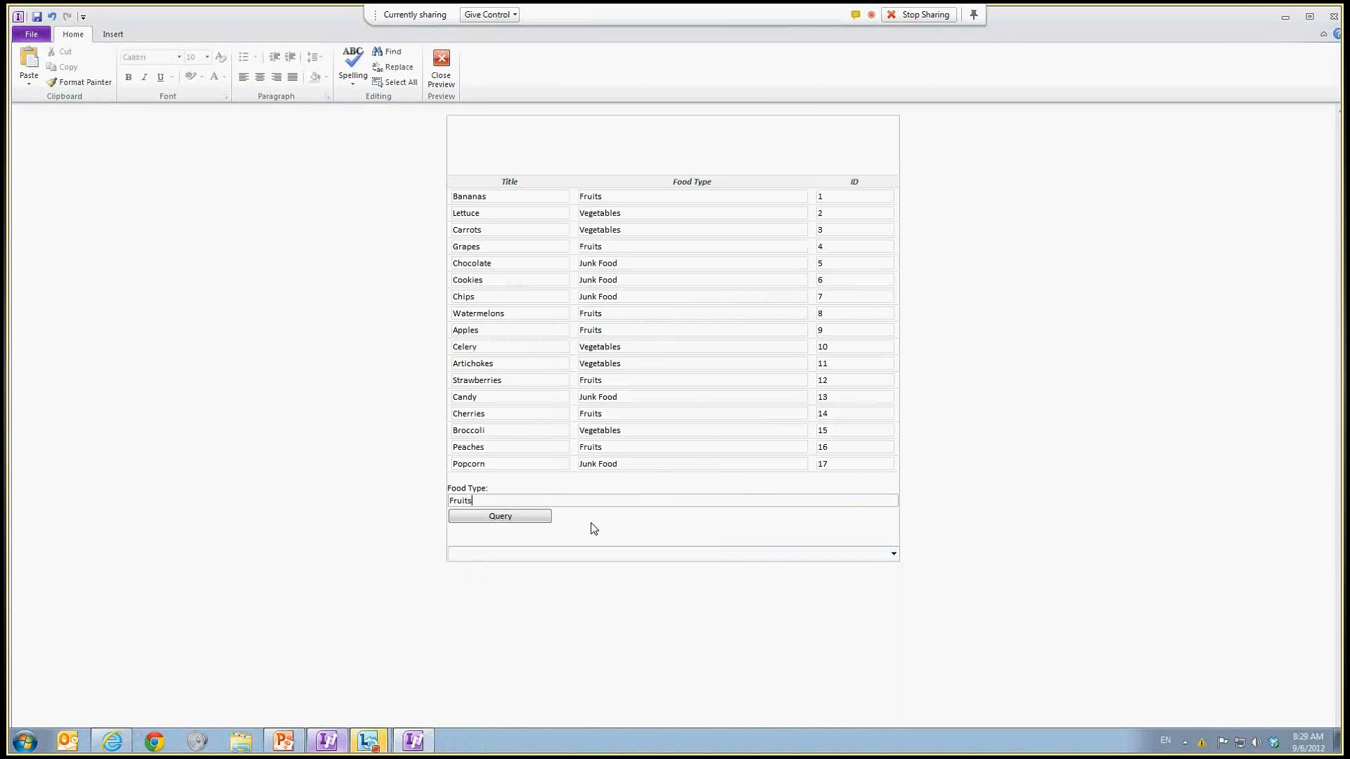
click(537, 517)
click(775, 388)
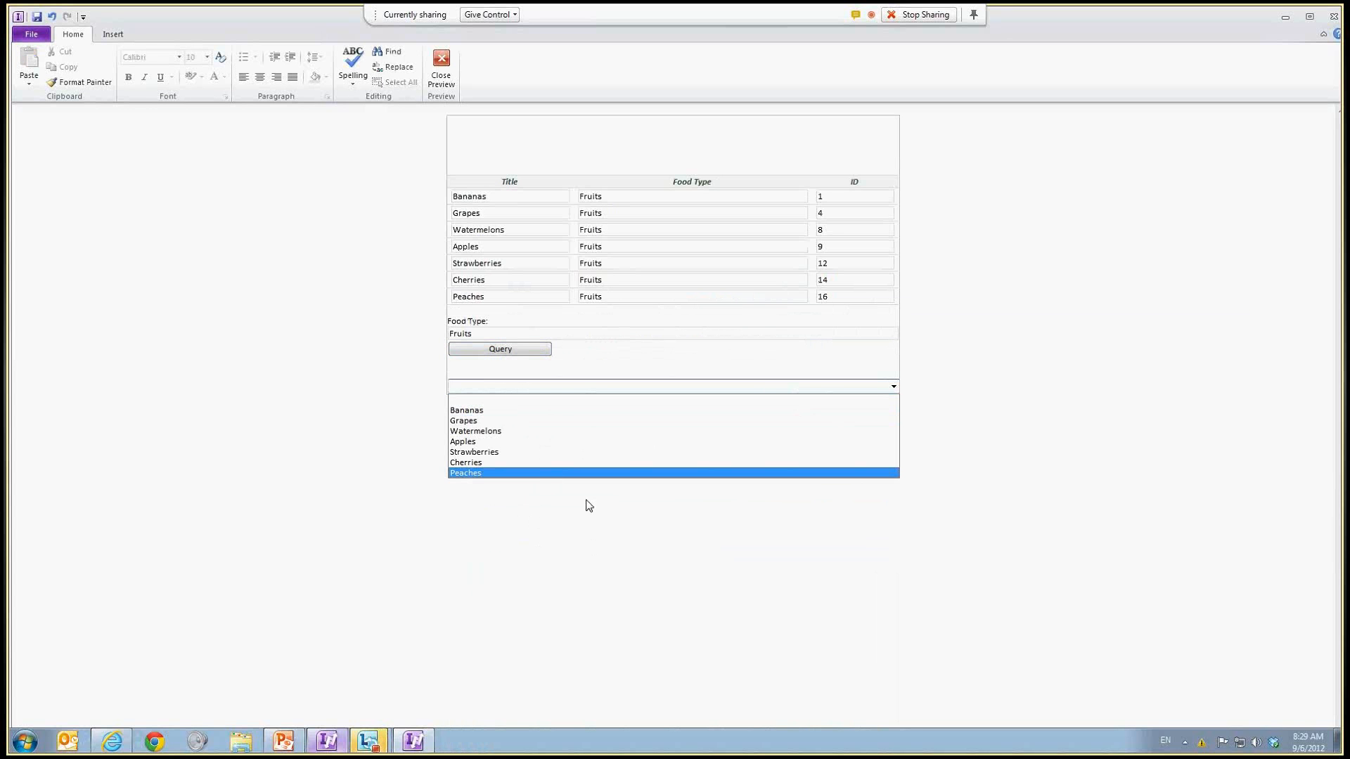
click(590, 541)
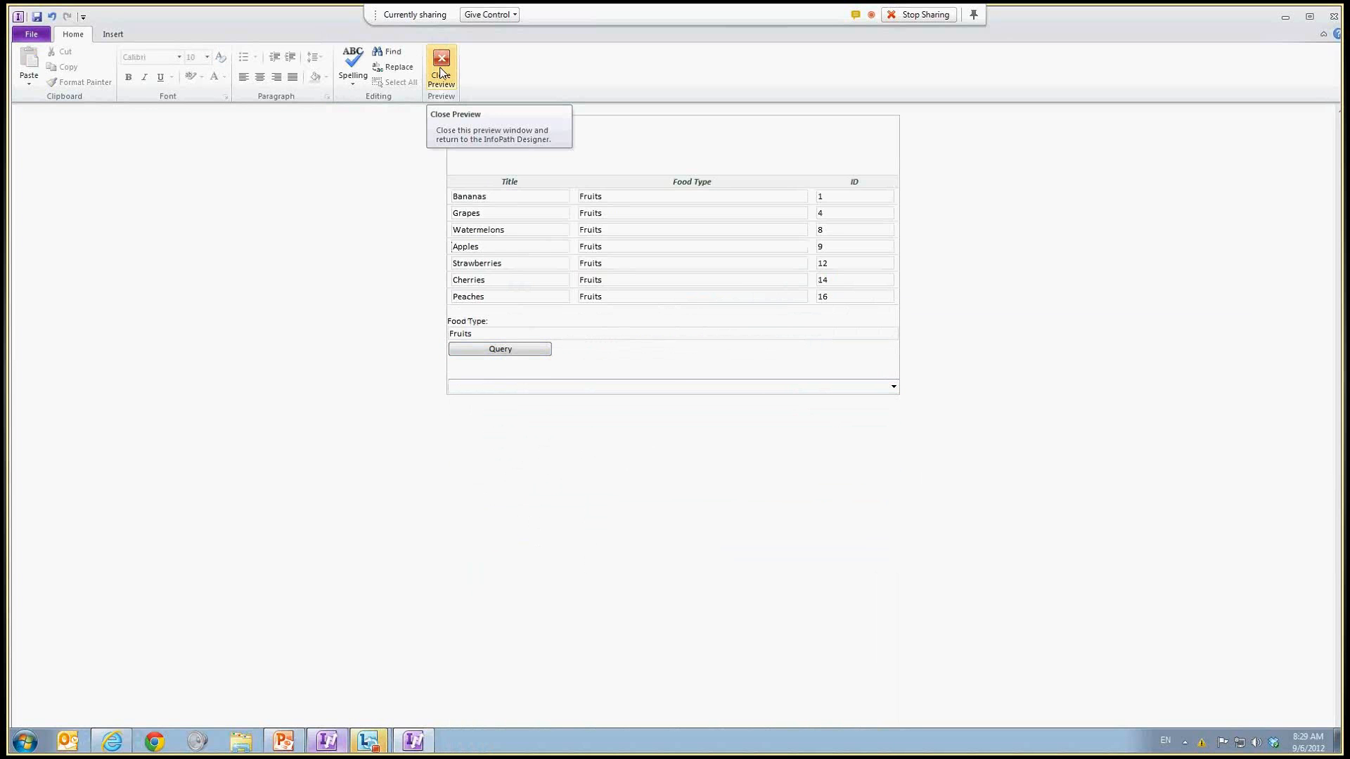
click(441, 73)
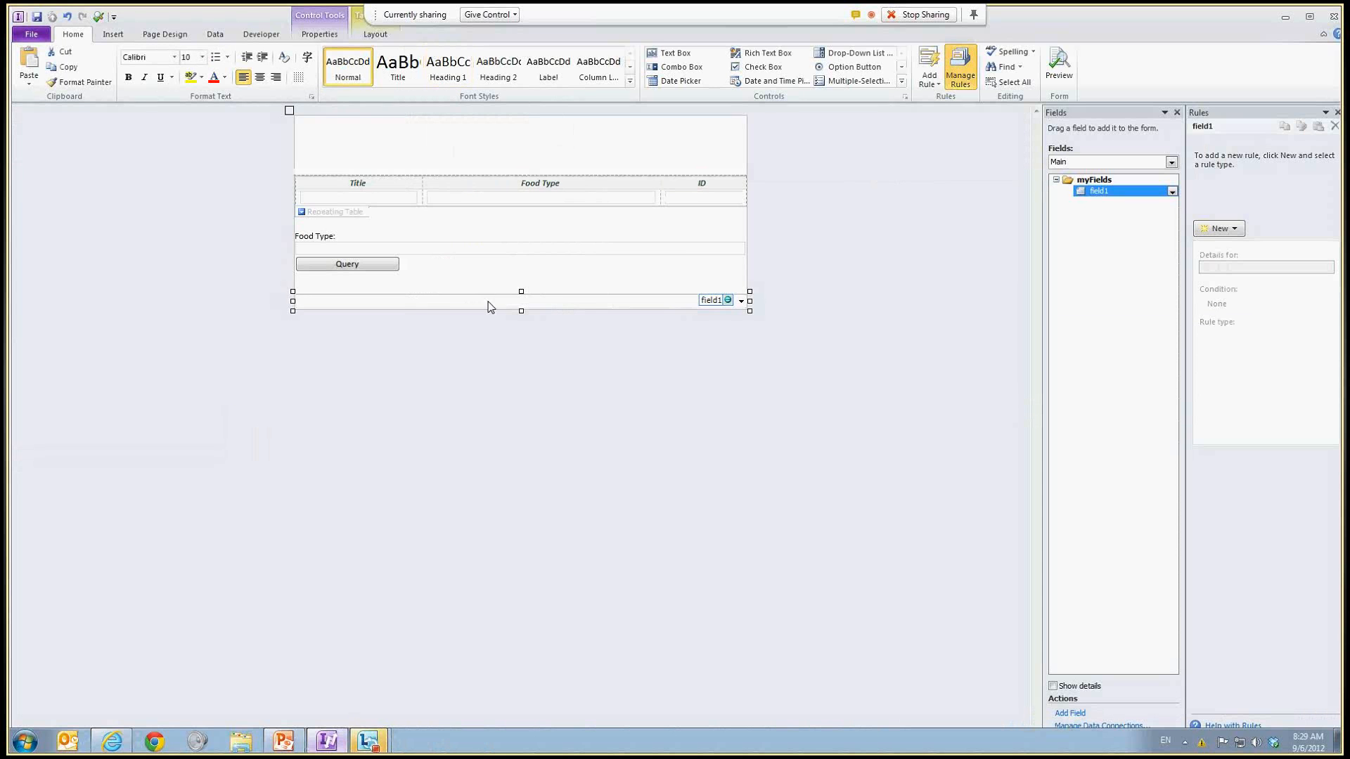
right_click(525, 302)
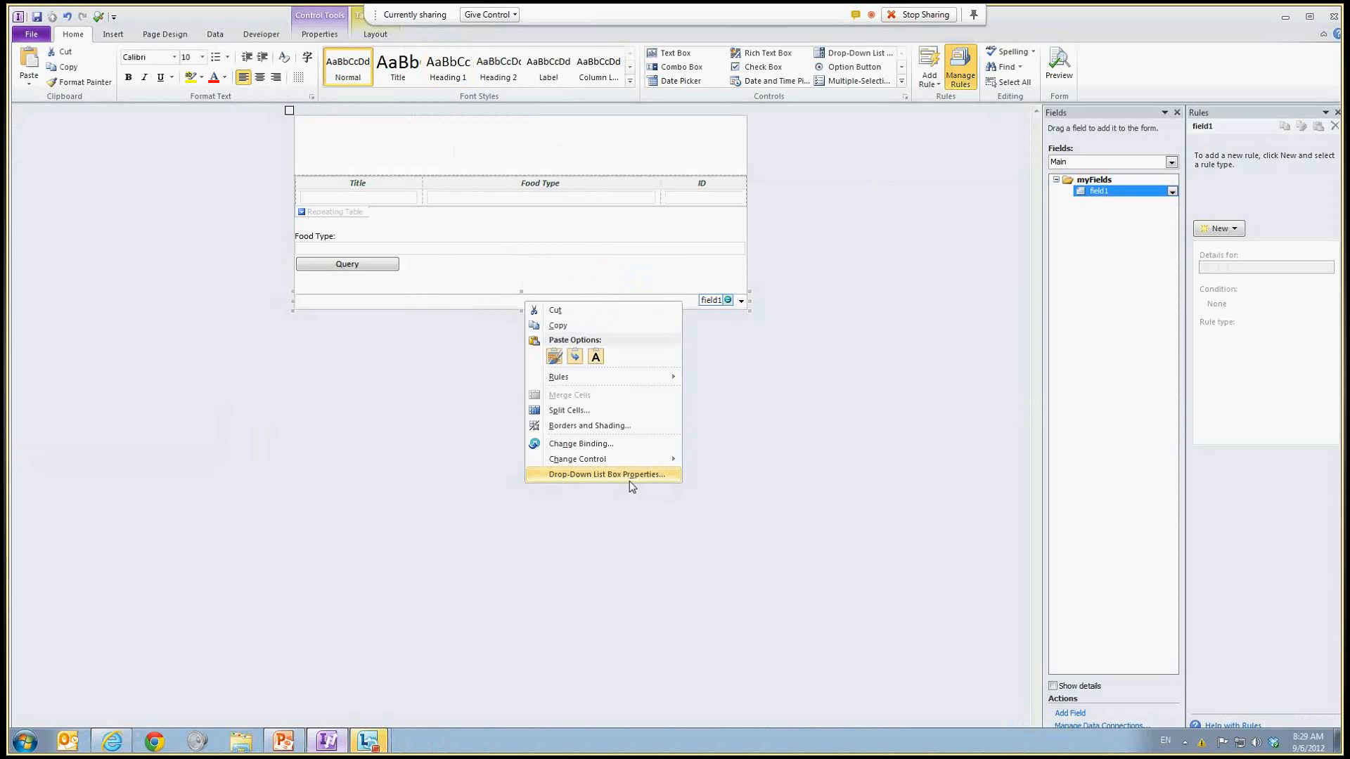
click(631, 475)
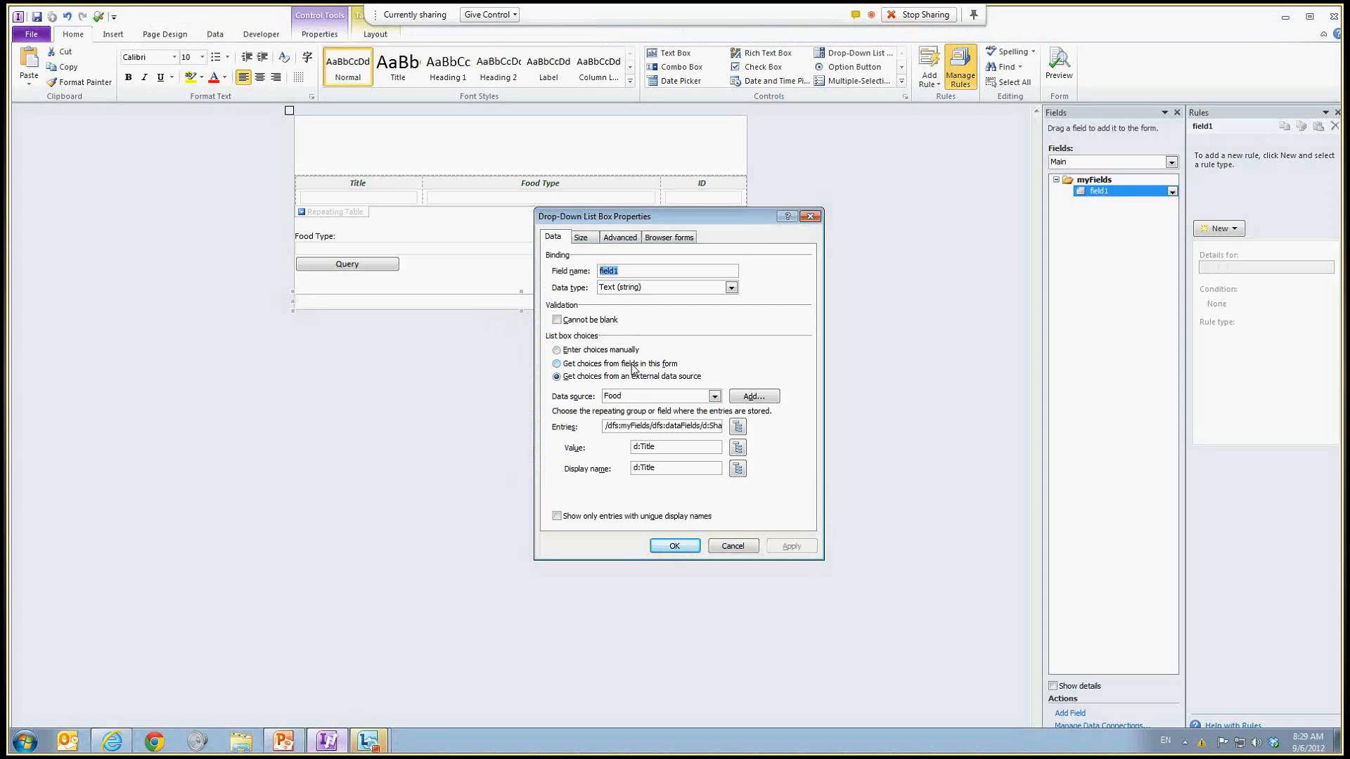
click(725, 542)
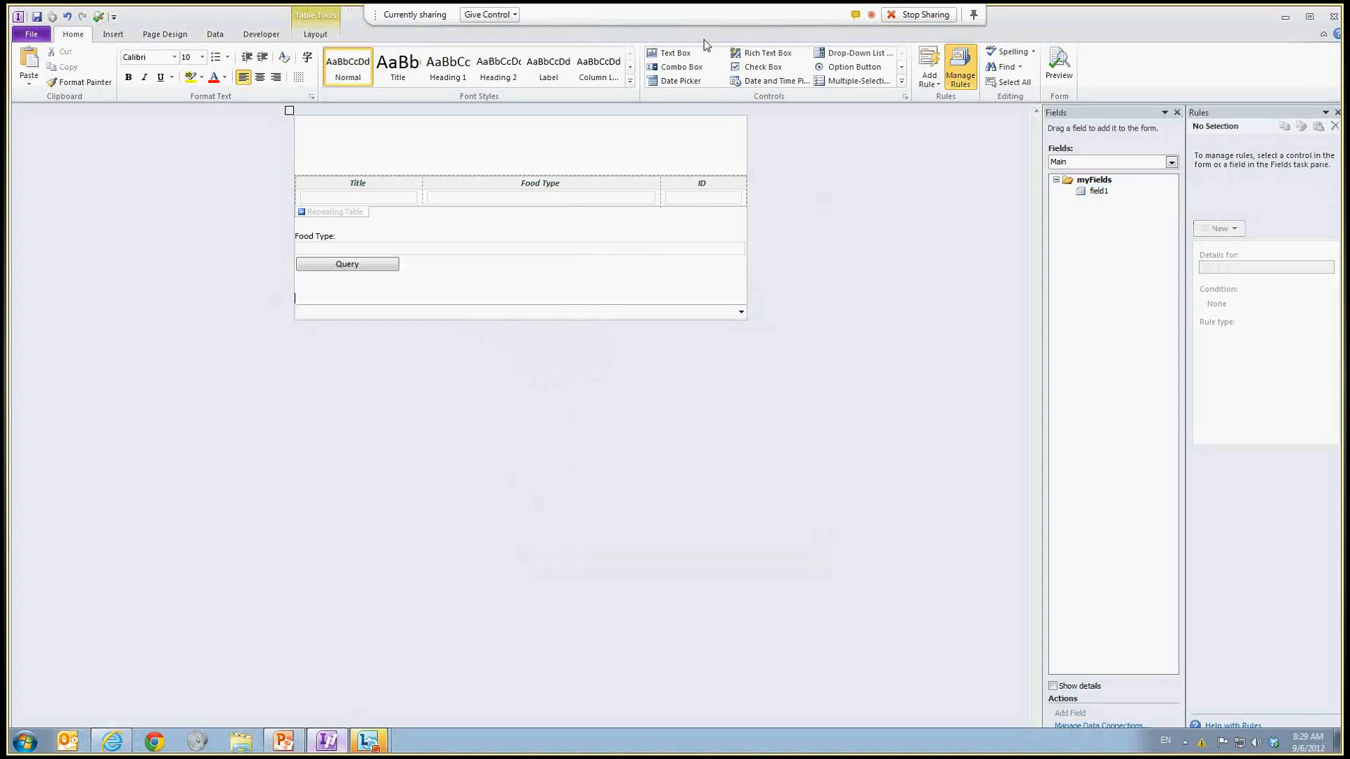
Step: Insert a text box labelled "Filter:" on the line above the drop-down list box
click(674, 53)
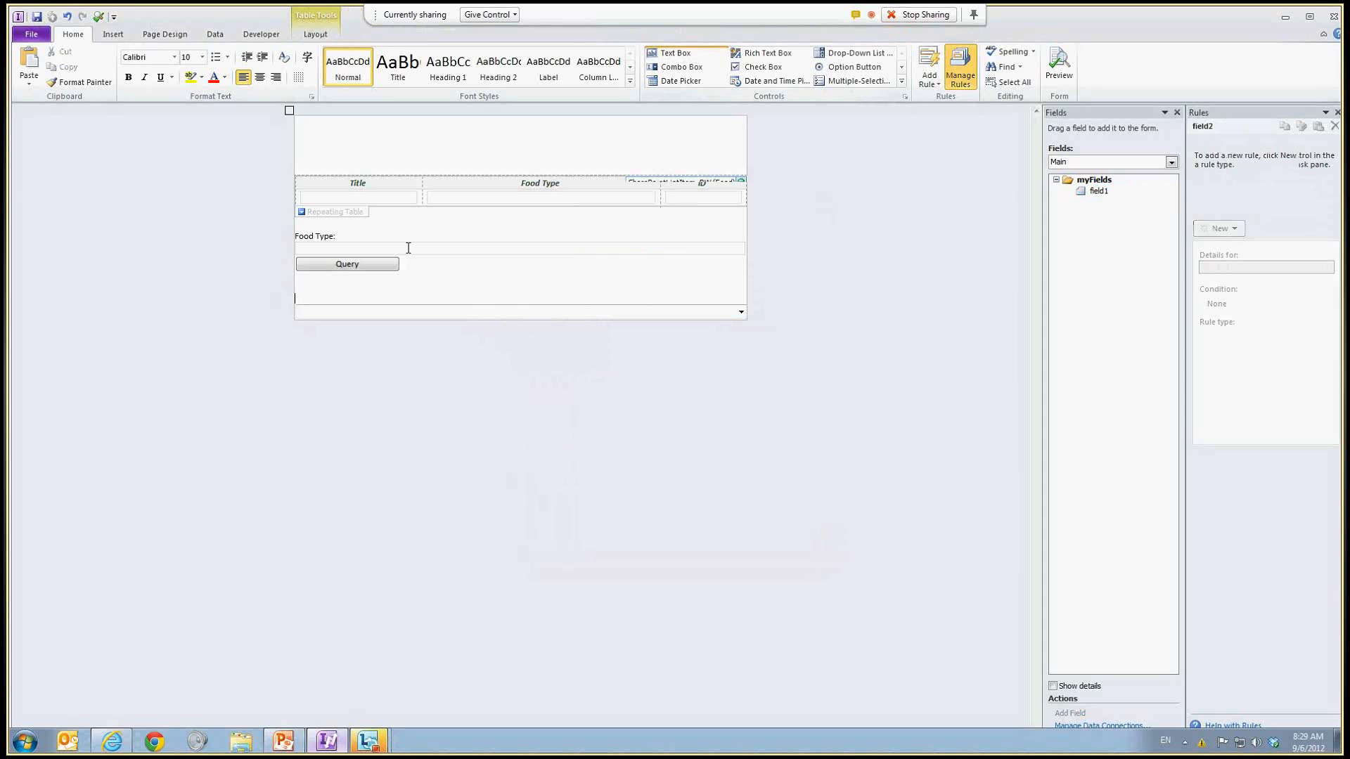
text(Filter:)
Step: Filter the drop-down list's entries so that Food Type is equal to field2 from the Main data source
click(415, 318)
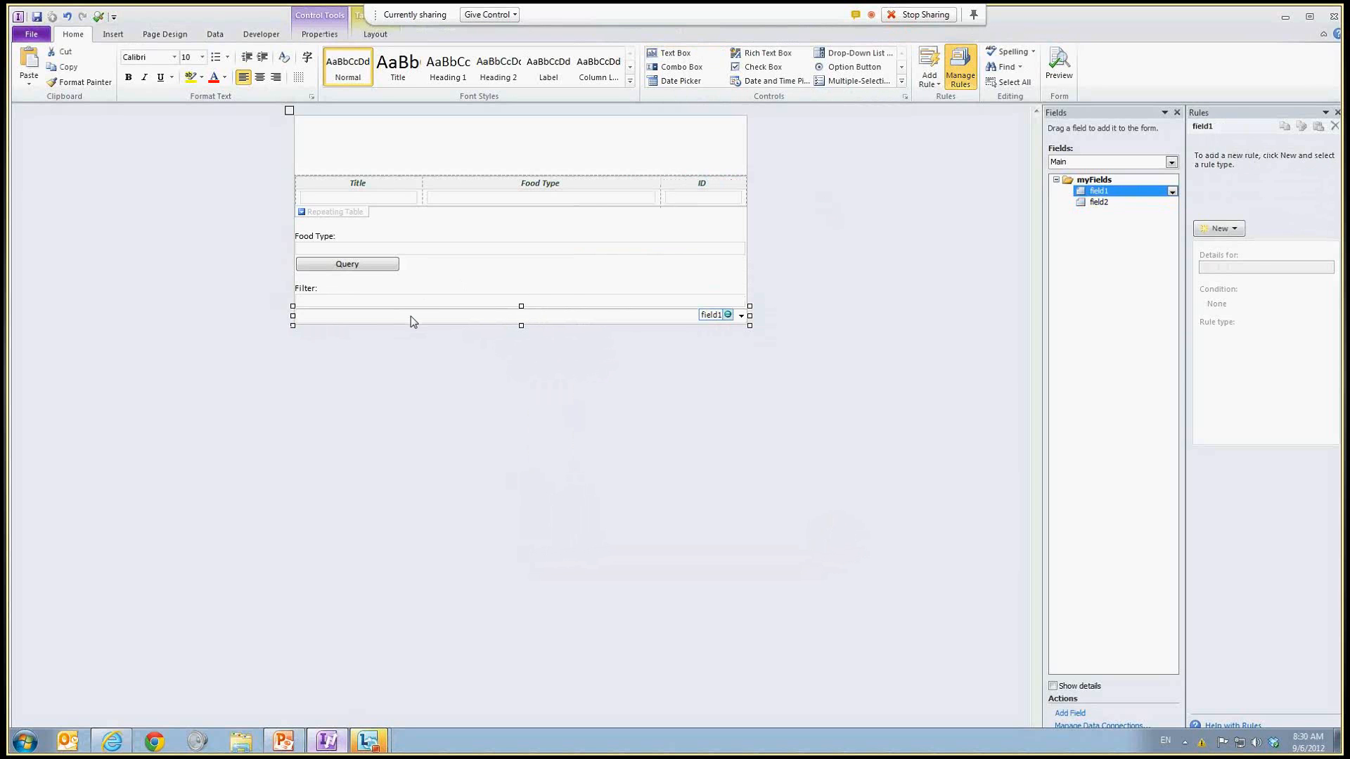
right_click(415, 319)
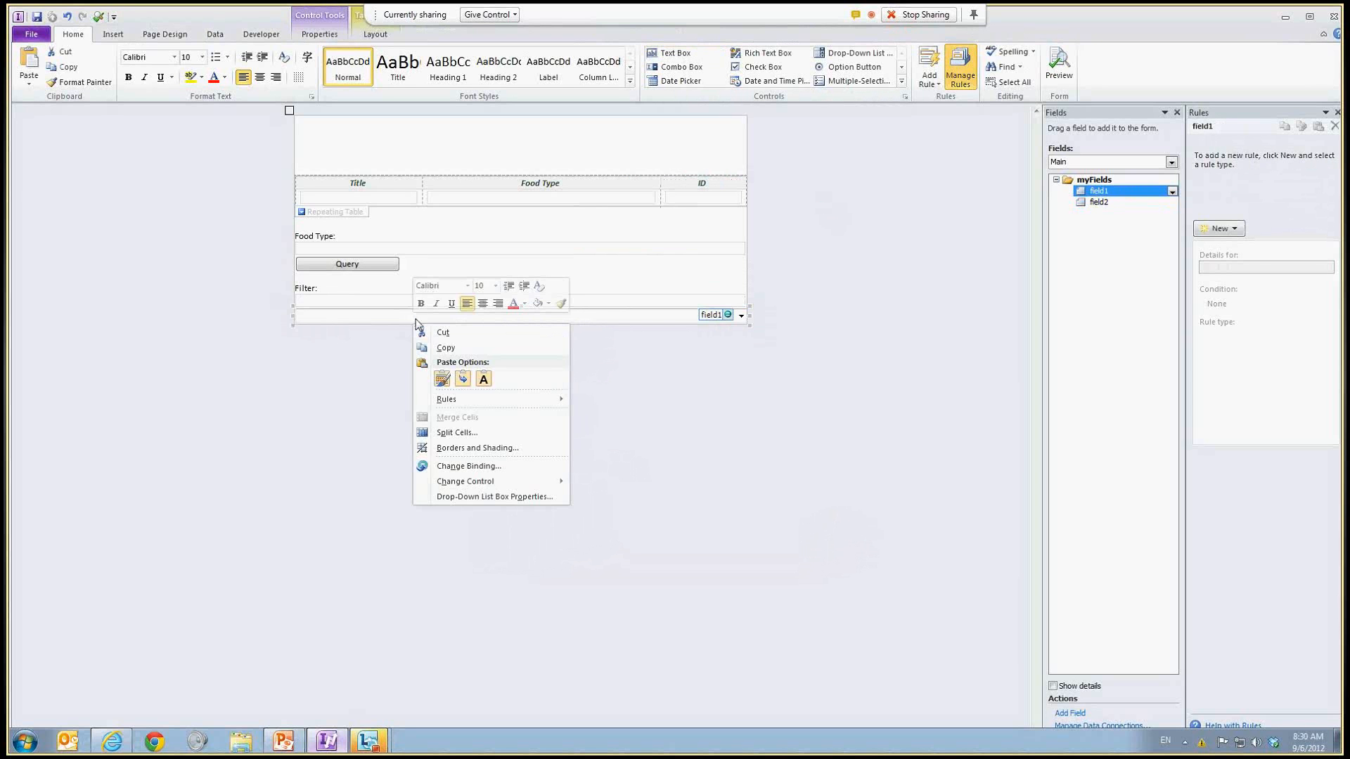
right_click(416, 320)
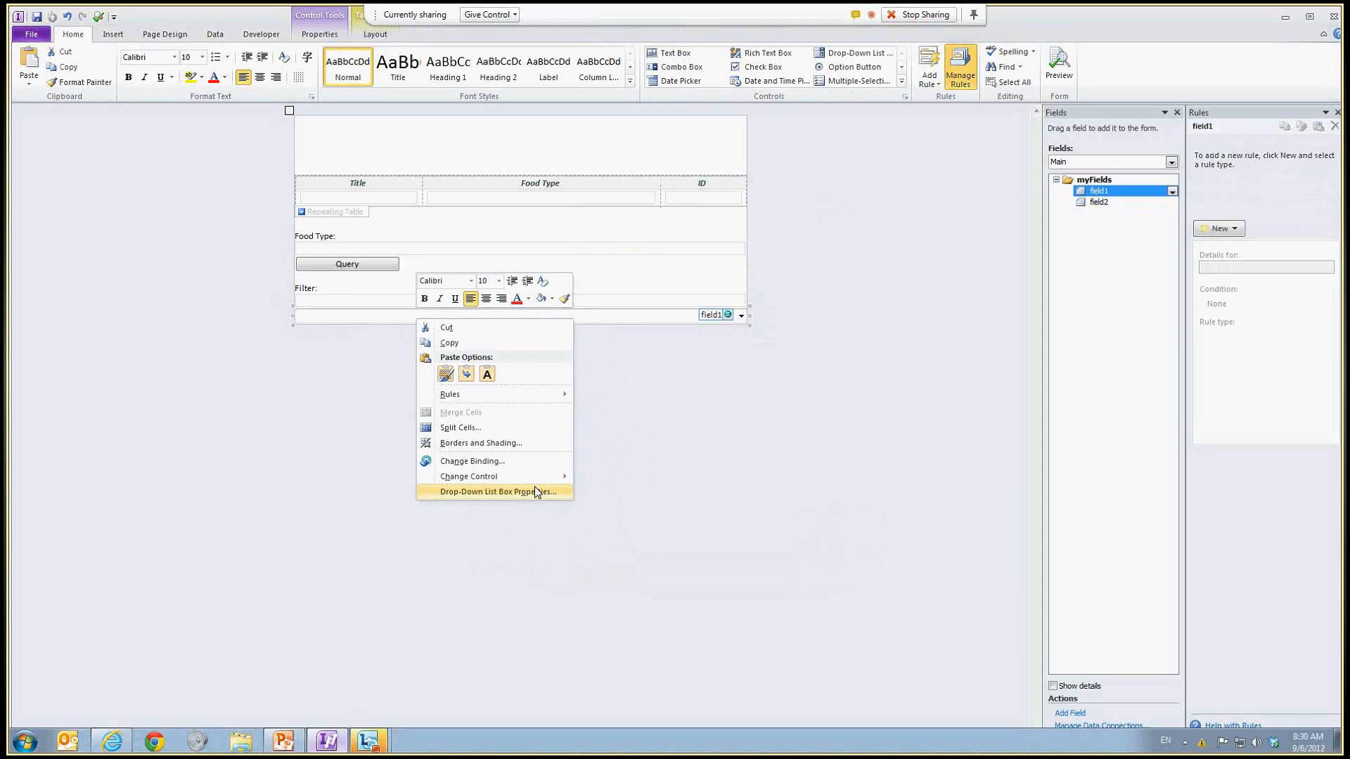
click(563, 492)
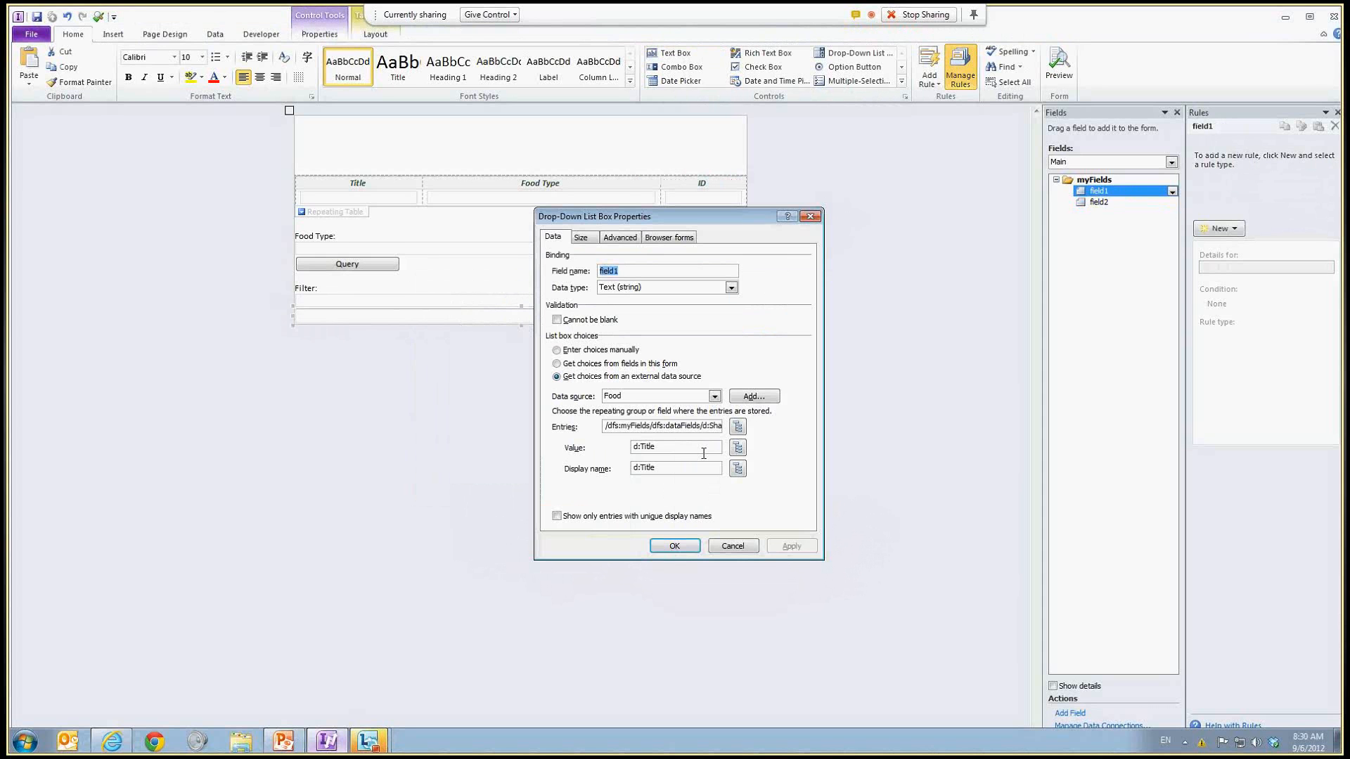
click(738, 426)
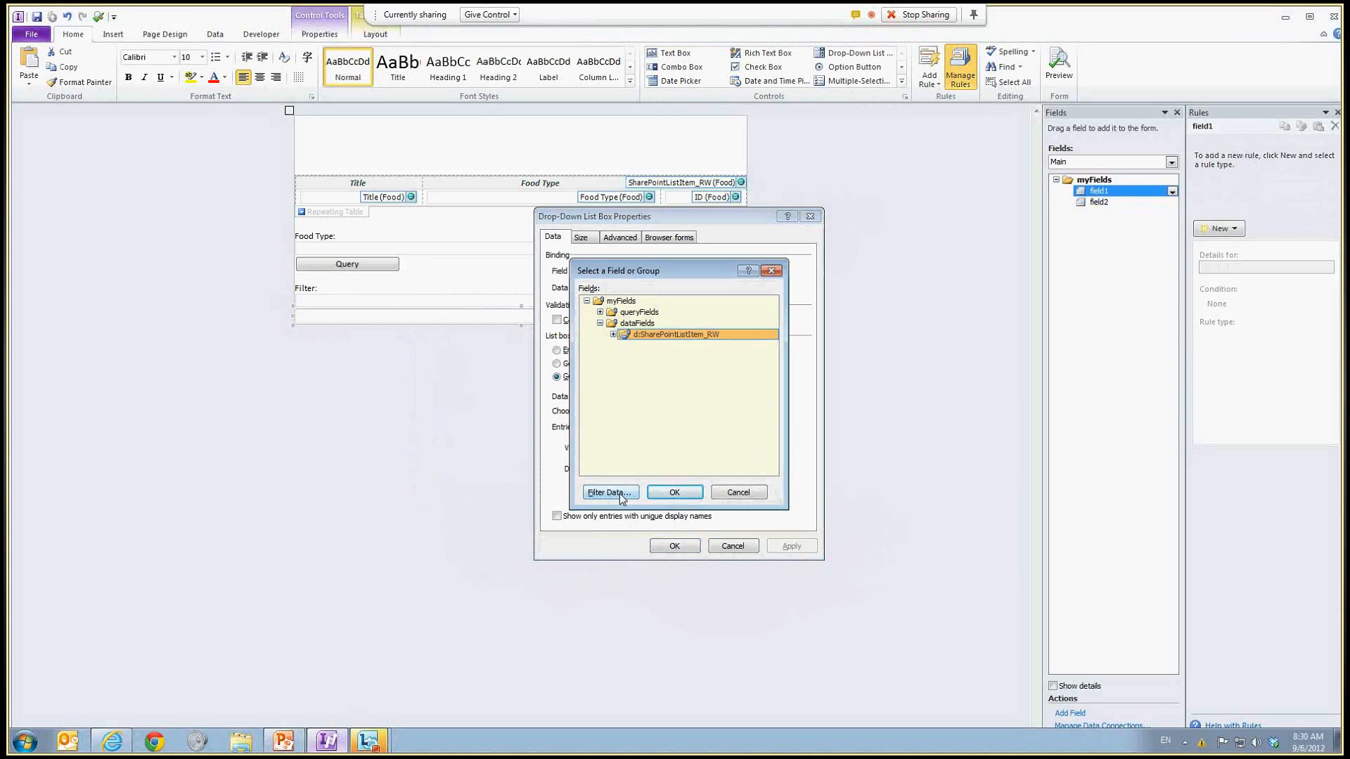
click(738, 493)
click(737, 427)
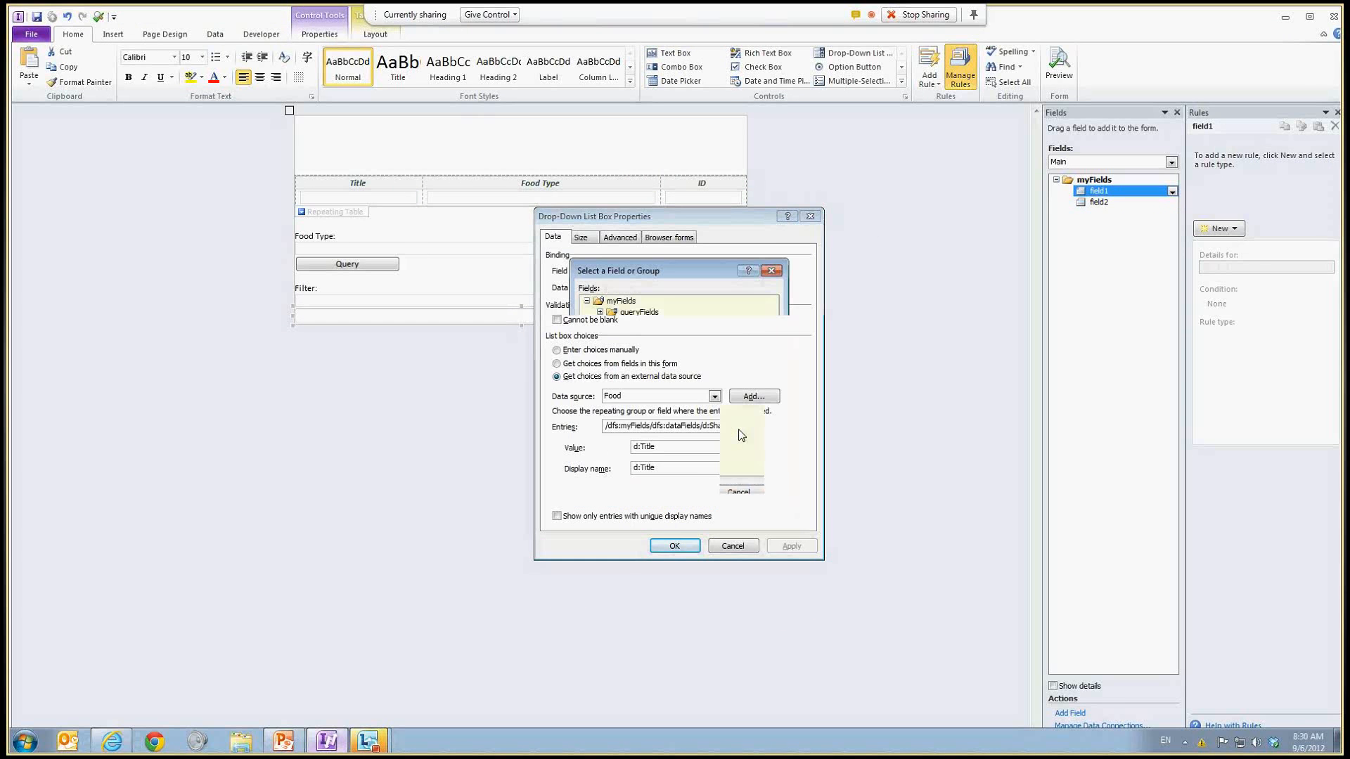
click(609, 492)
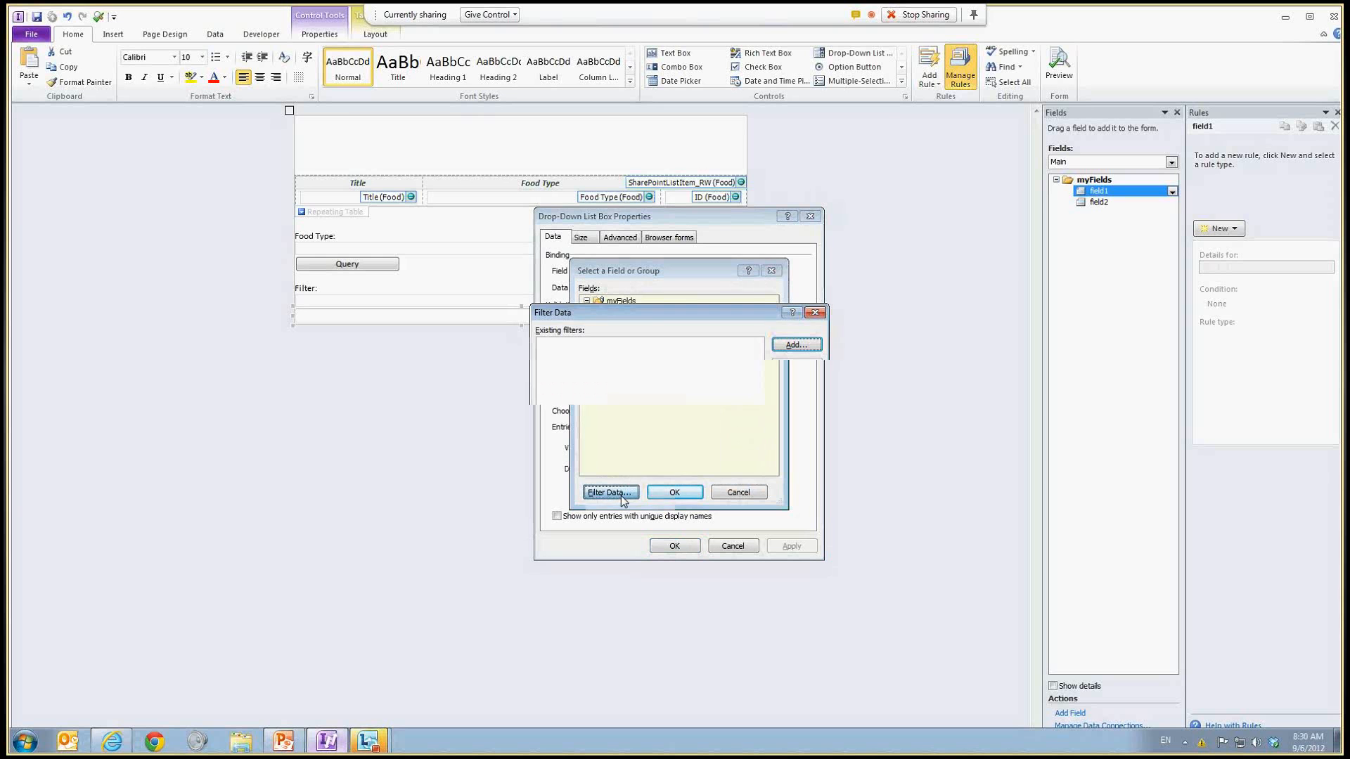
click(811, 346)
click(547, 381)
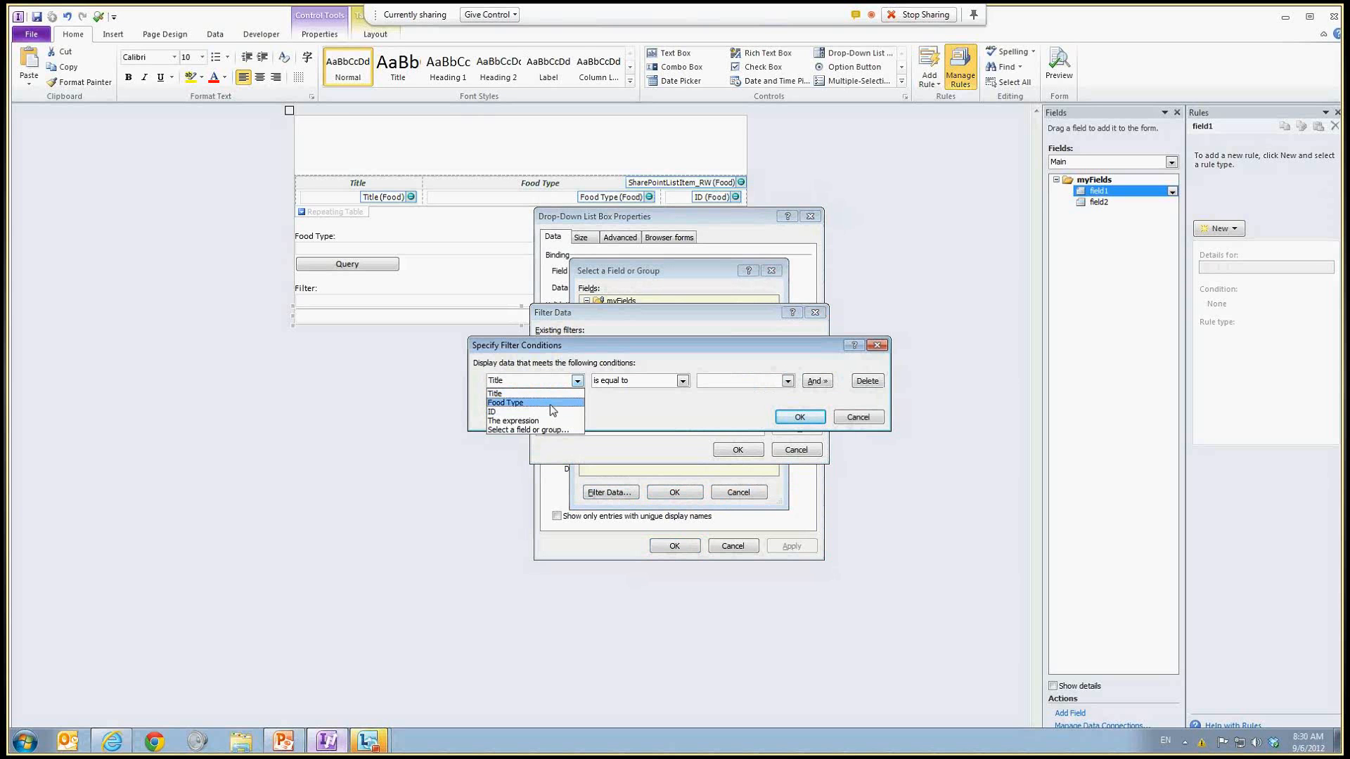
click(550, 404)
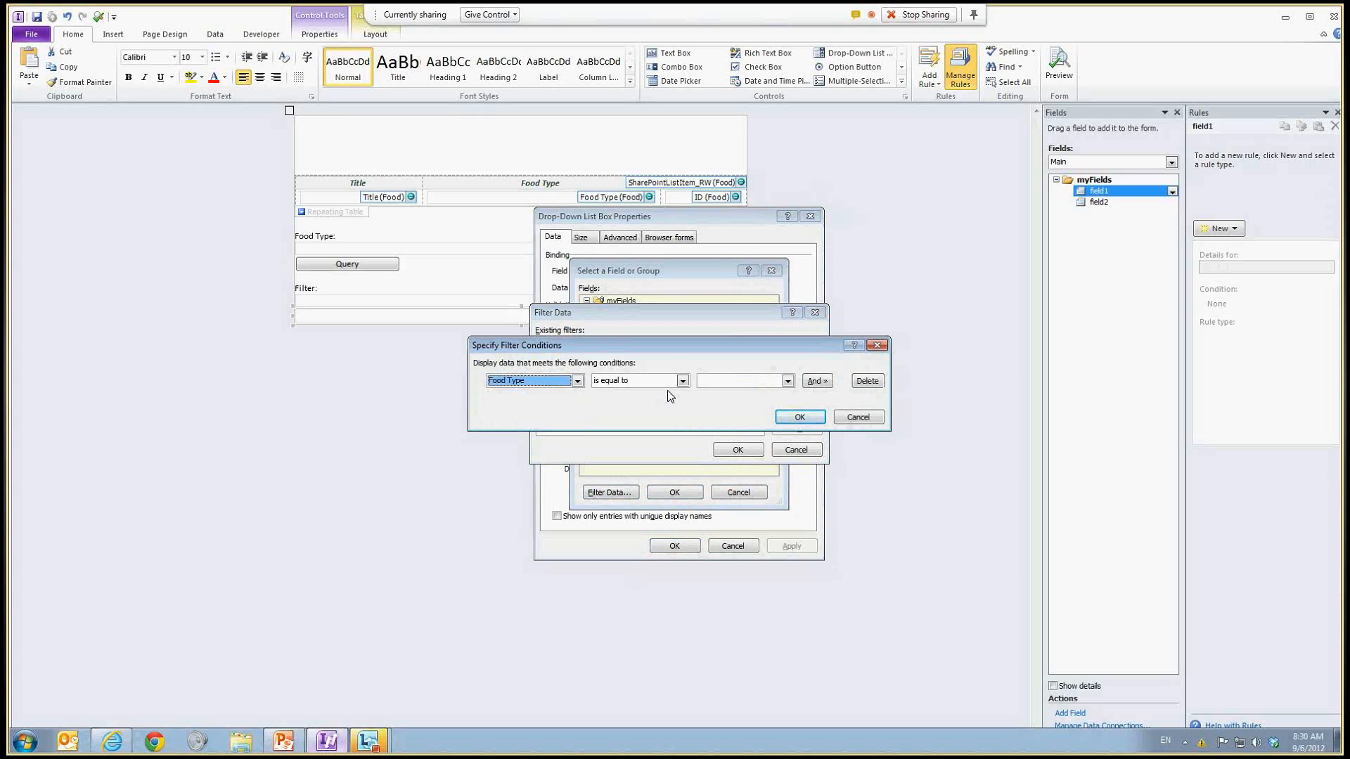
click(736, 385)
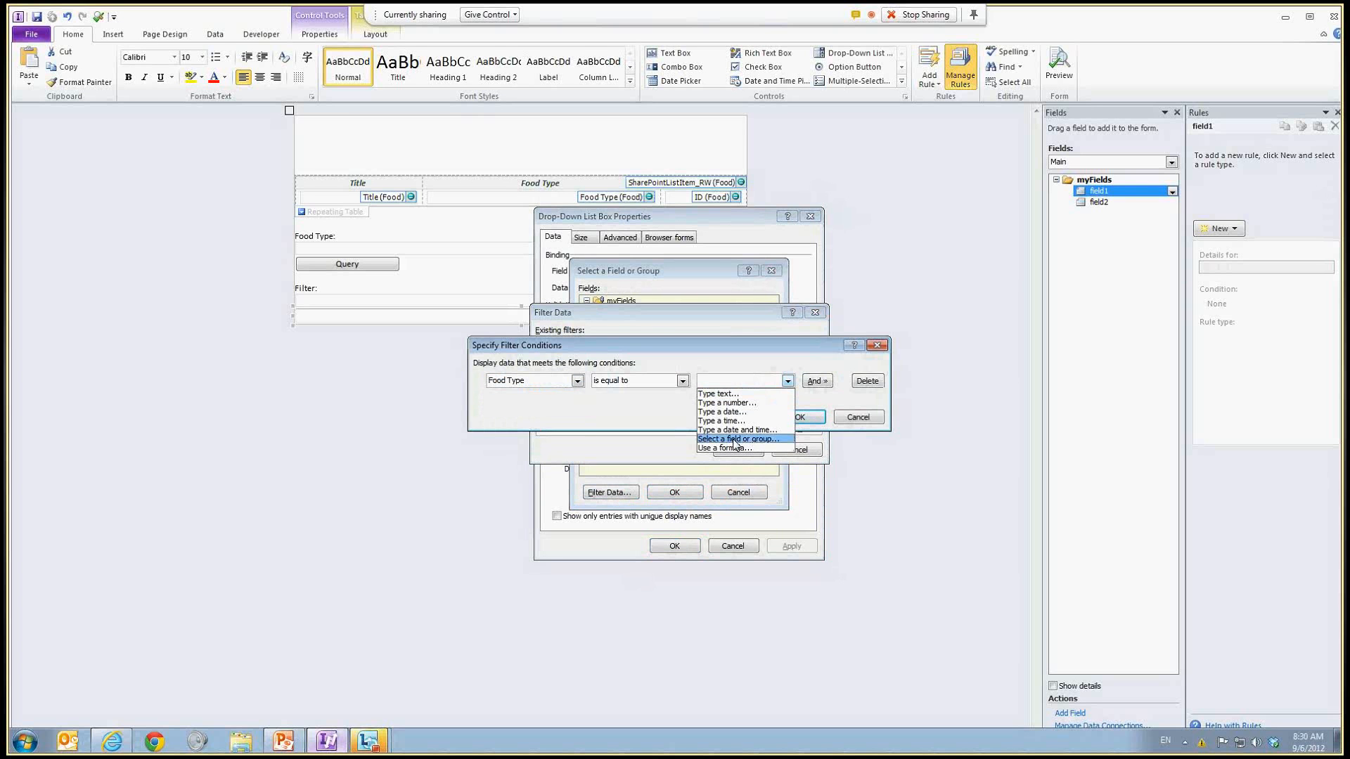
click(735, 440)
click(627, 303)
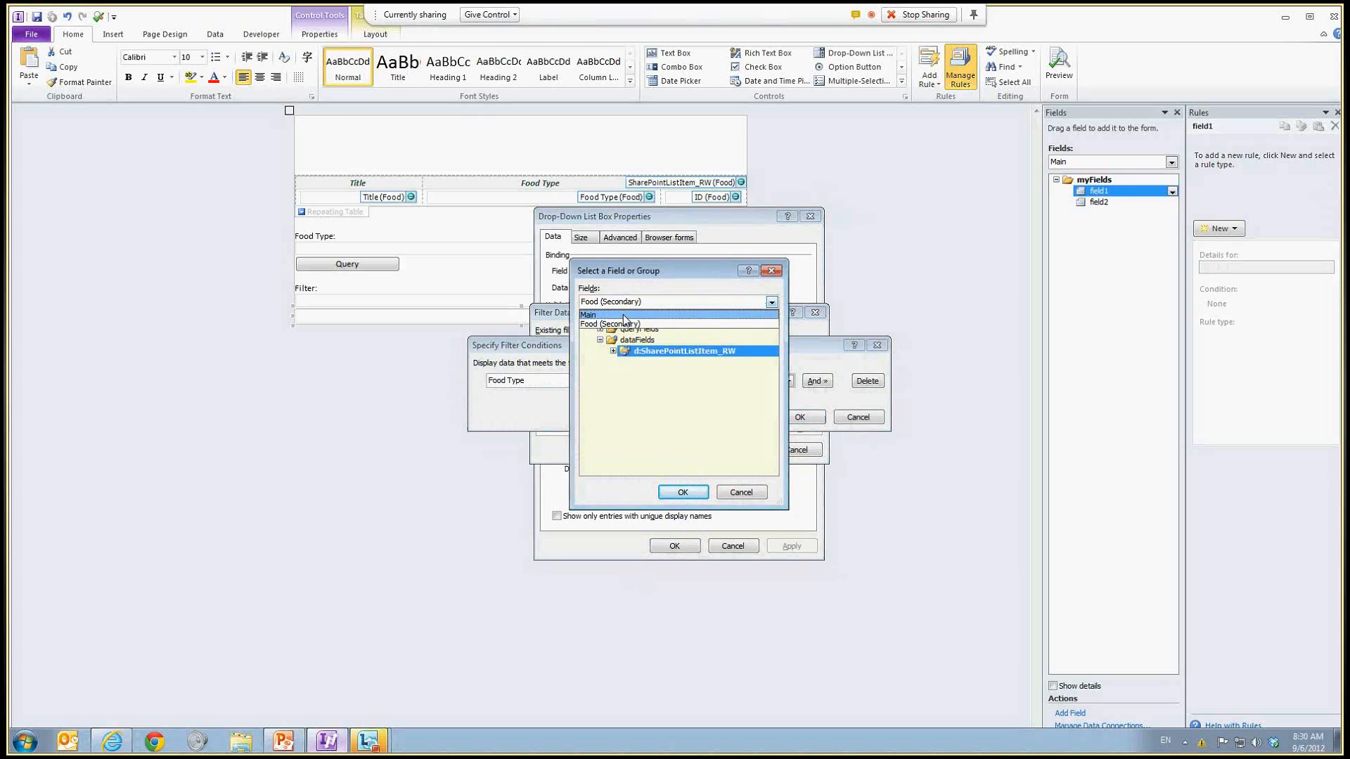
click(623, 316)
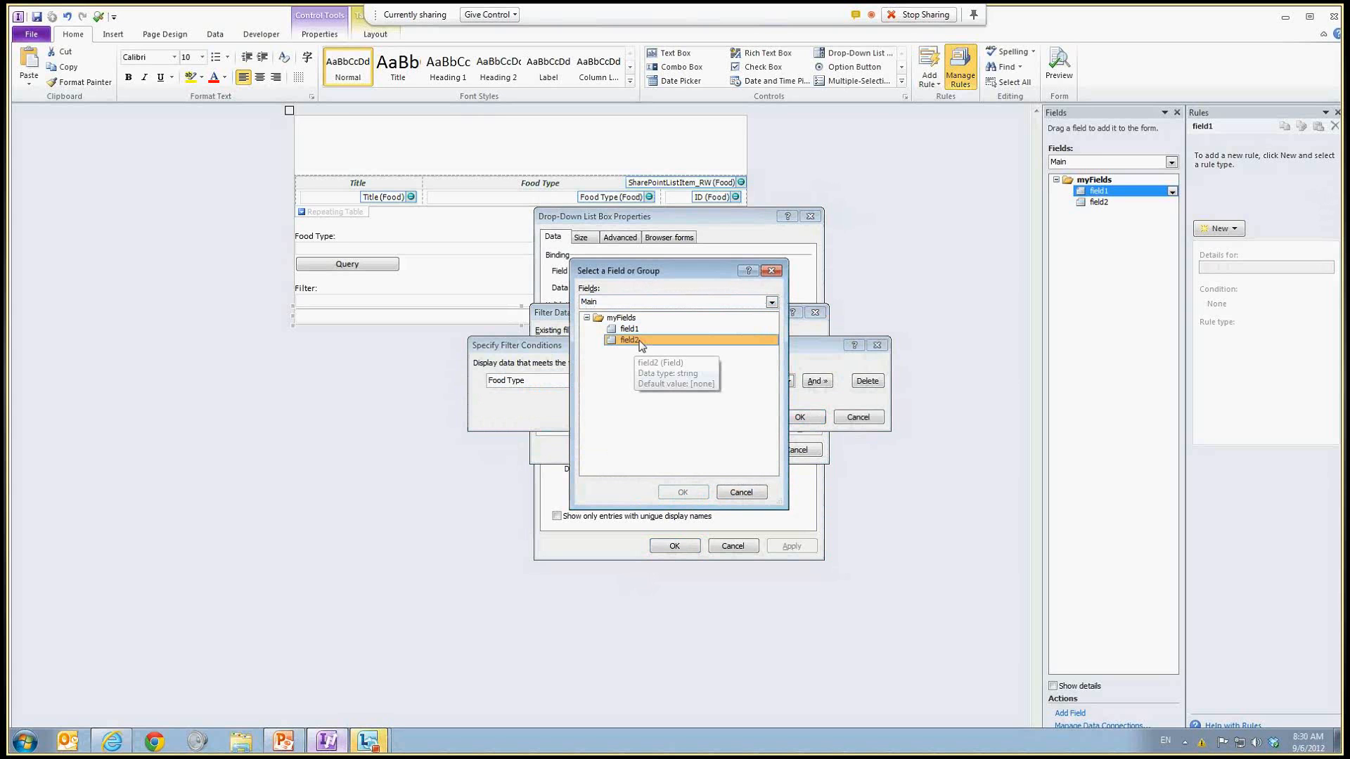
double_click(629, 341)
click(798, 417)
click(738, 449)
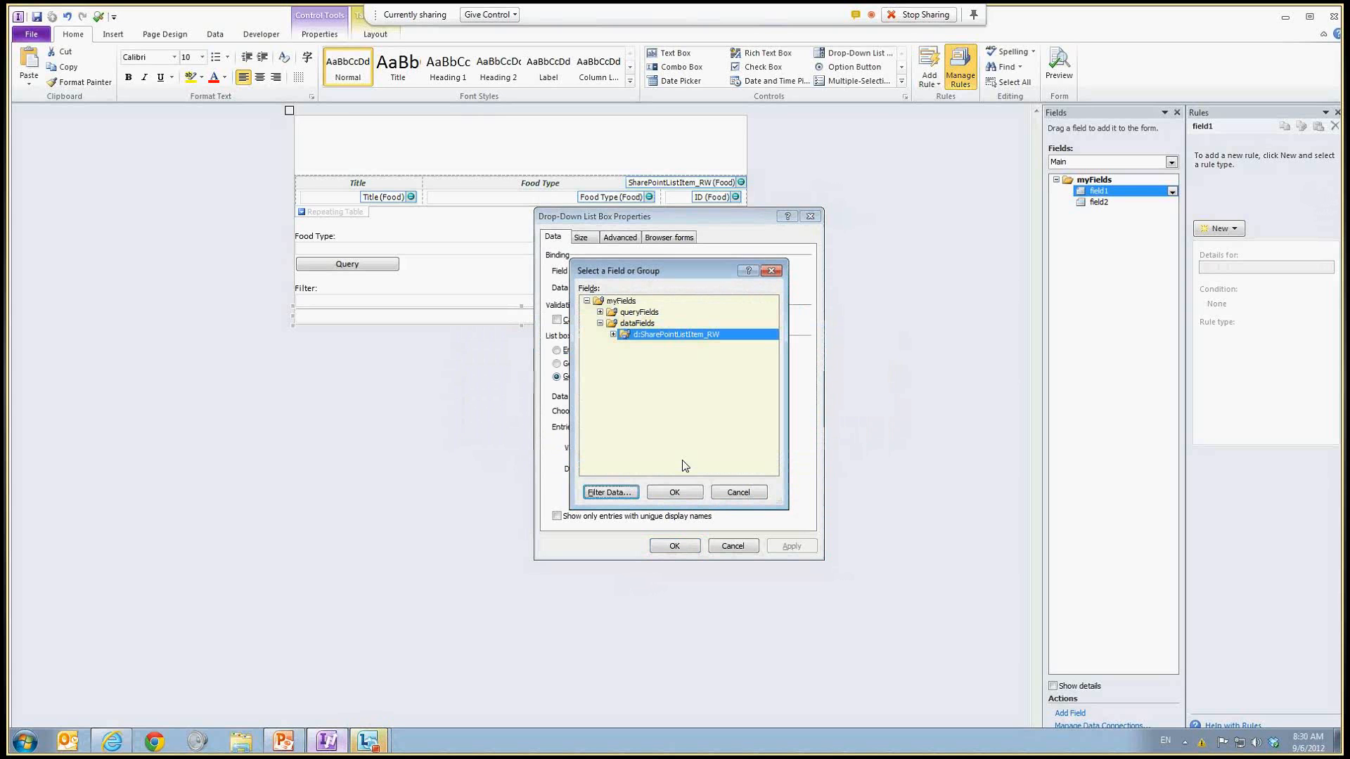
click(667, 495)
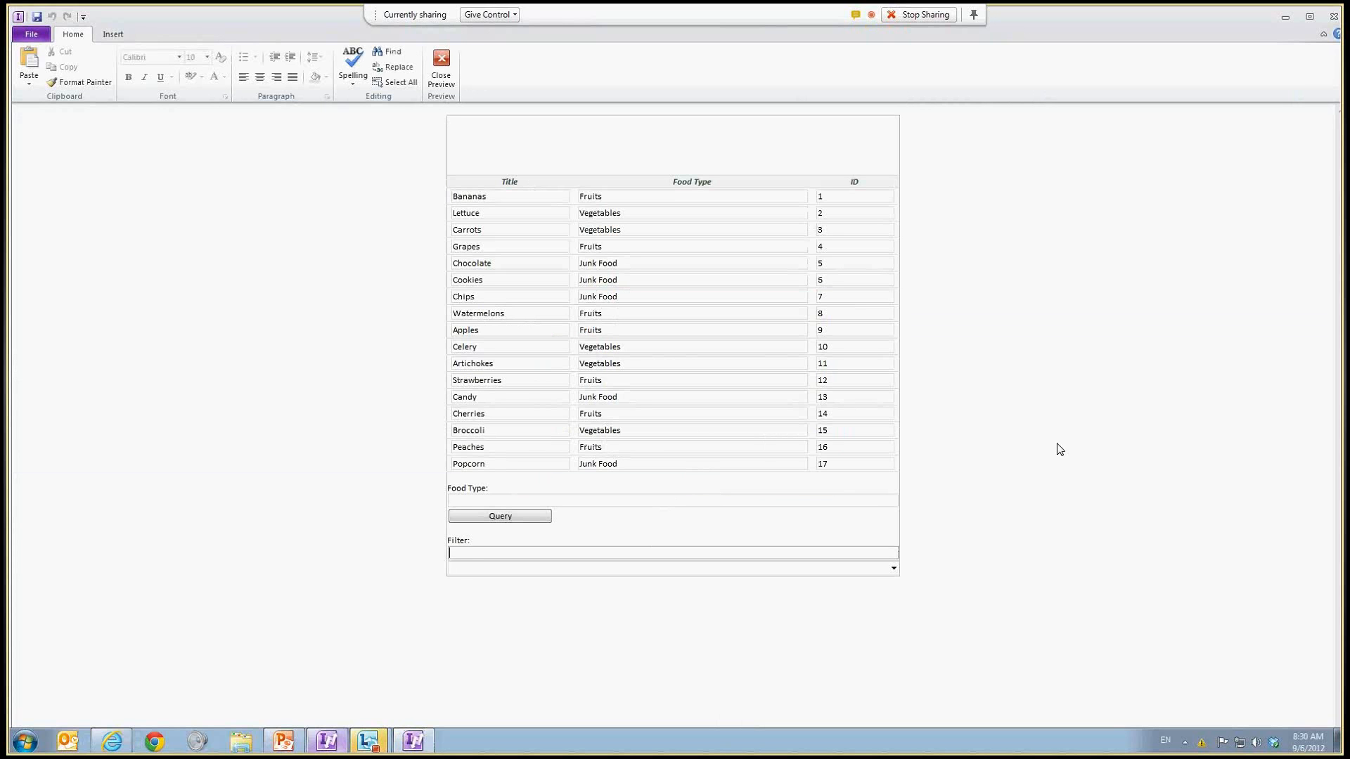
Step: In the preview, enter Fruits in the Filter box and open the drop-down list
text(Fruits)
key(Tab)
click(879, 570)
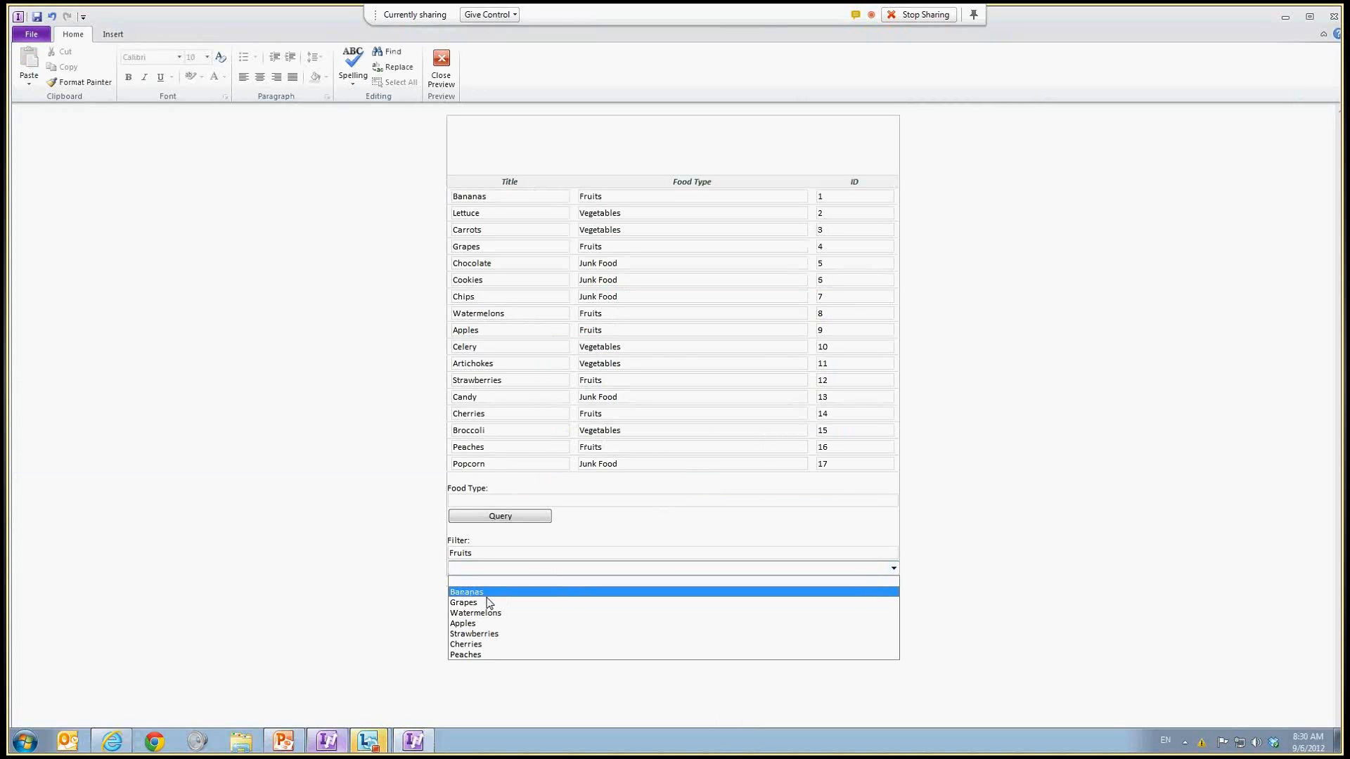
click(481, 686)
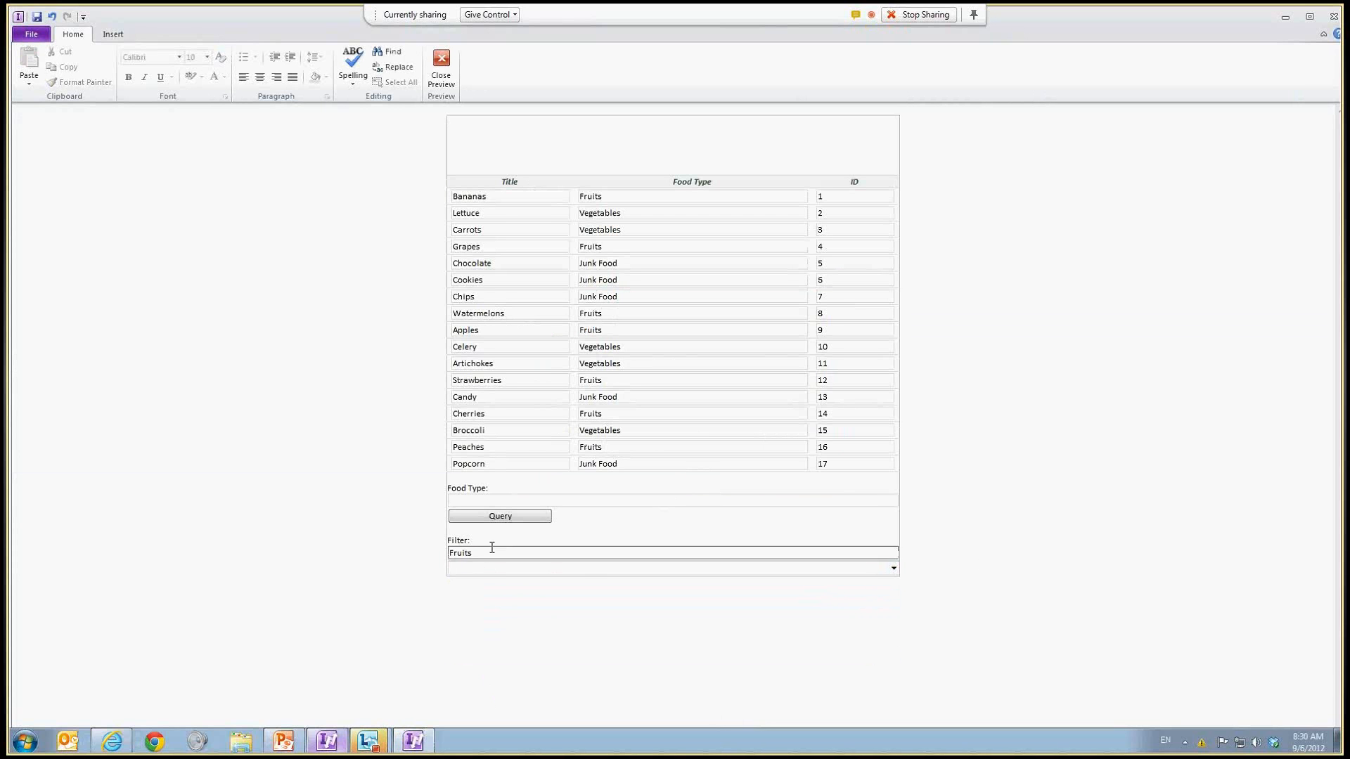
Step: Clear the Filter box and reopen the drop-down list
drag(491, 551, 452, 613)
key(Delete)
click(575, 606)
click(568, 569)
click(572, 575)
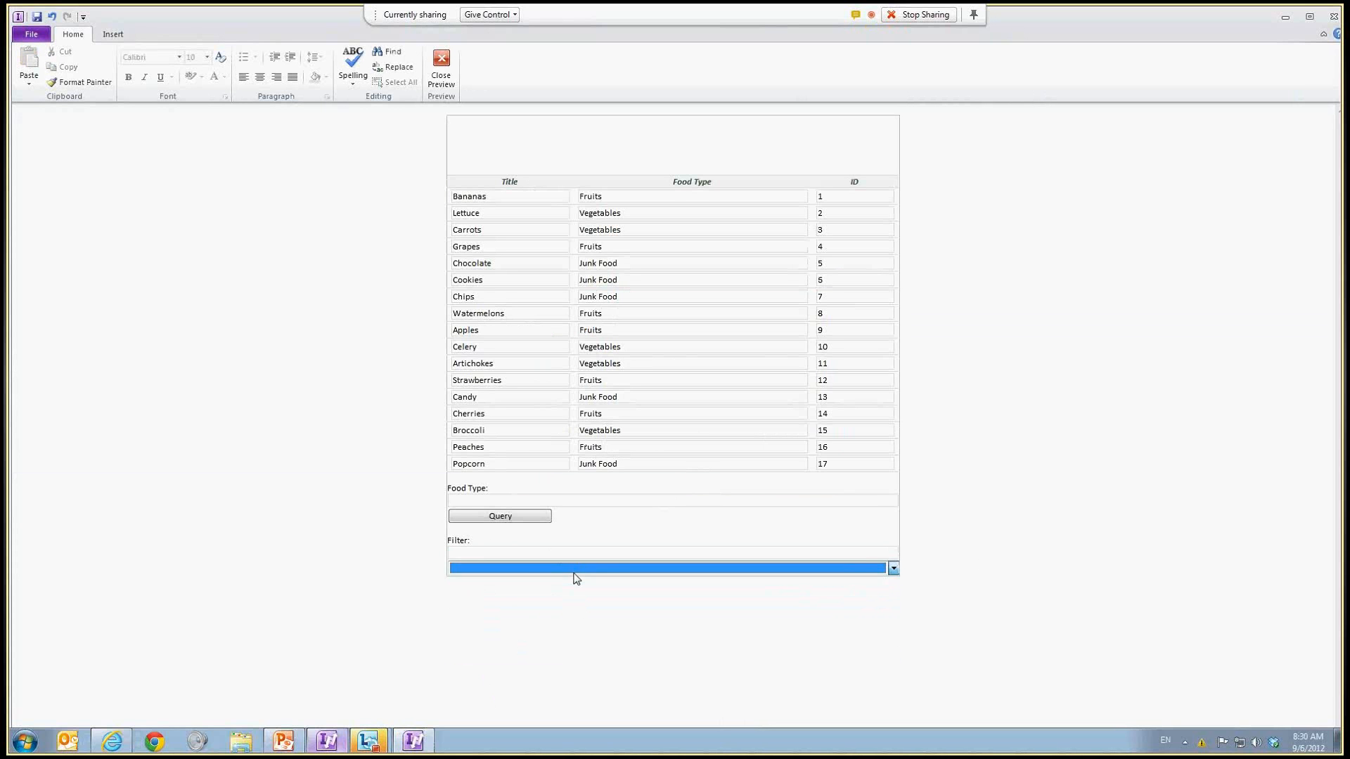
click(576, 624)
Step: Close and restart the preview, allowing the data connection, and open the drop-down list
click(441, 67)
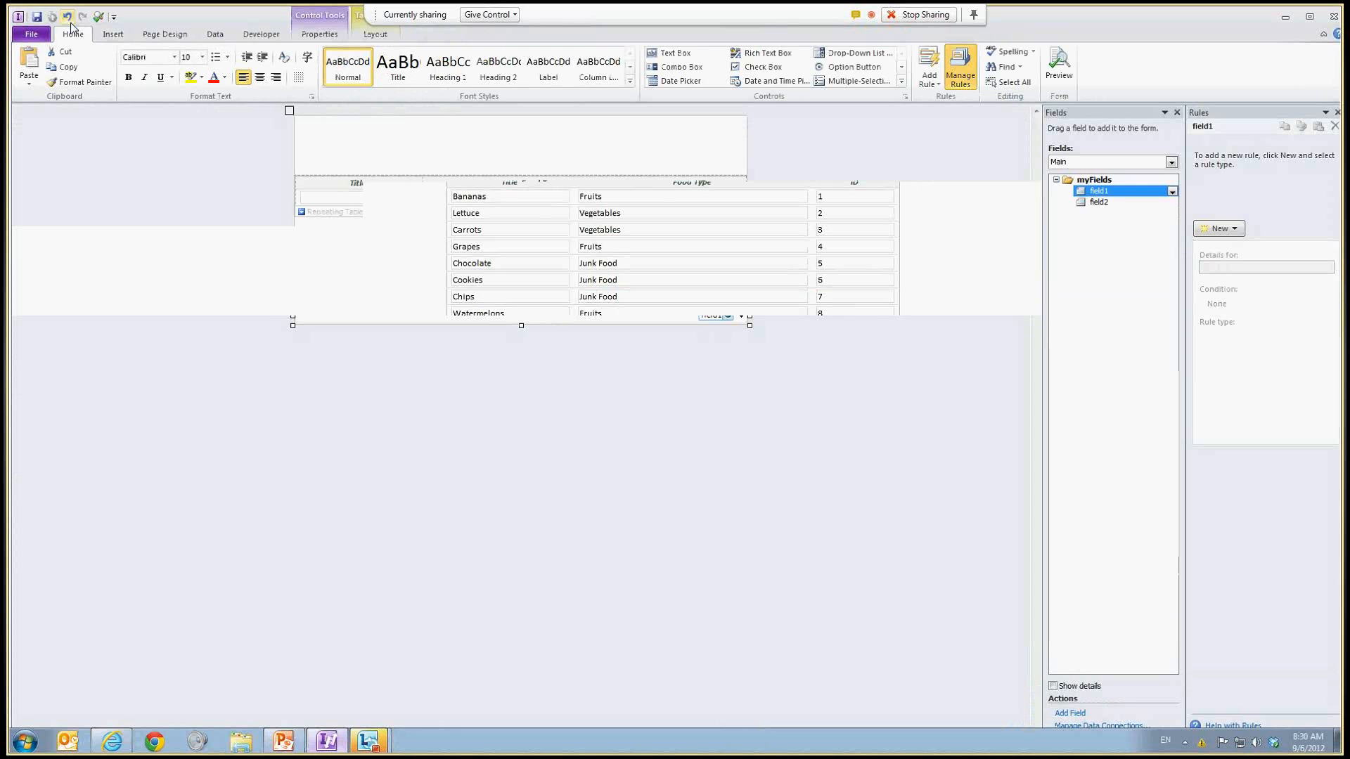
click(76, 18)
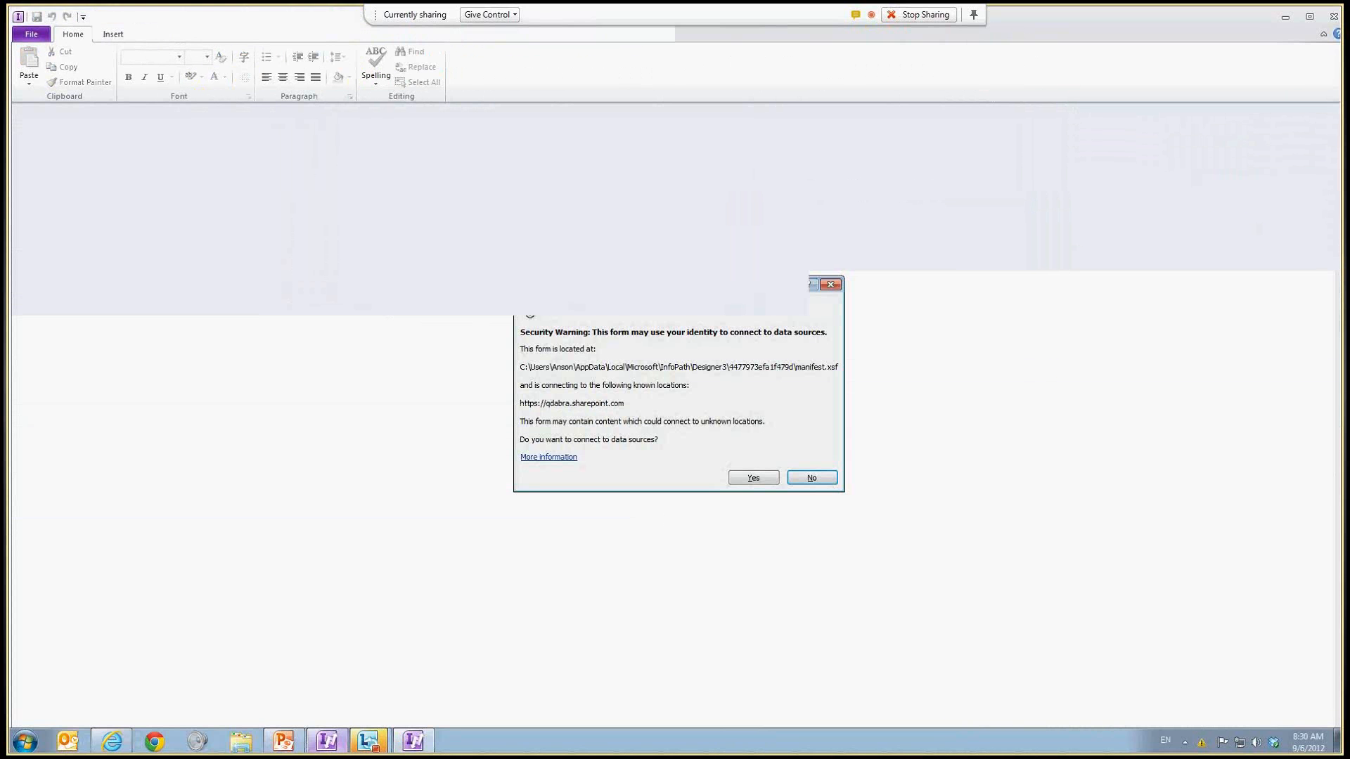
click(753, 476)
click(791, 571)
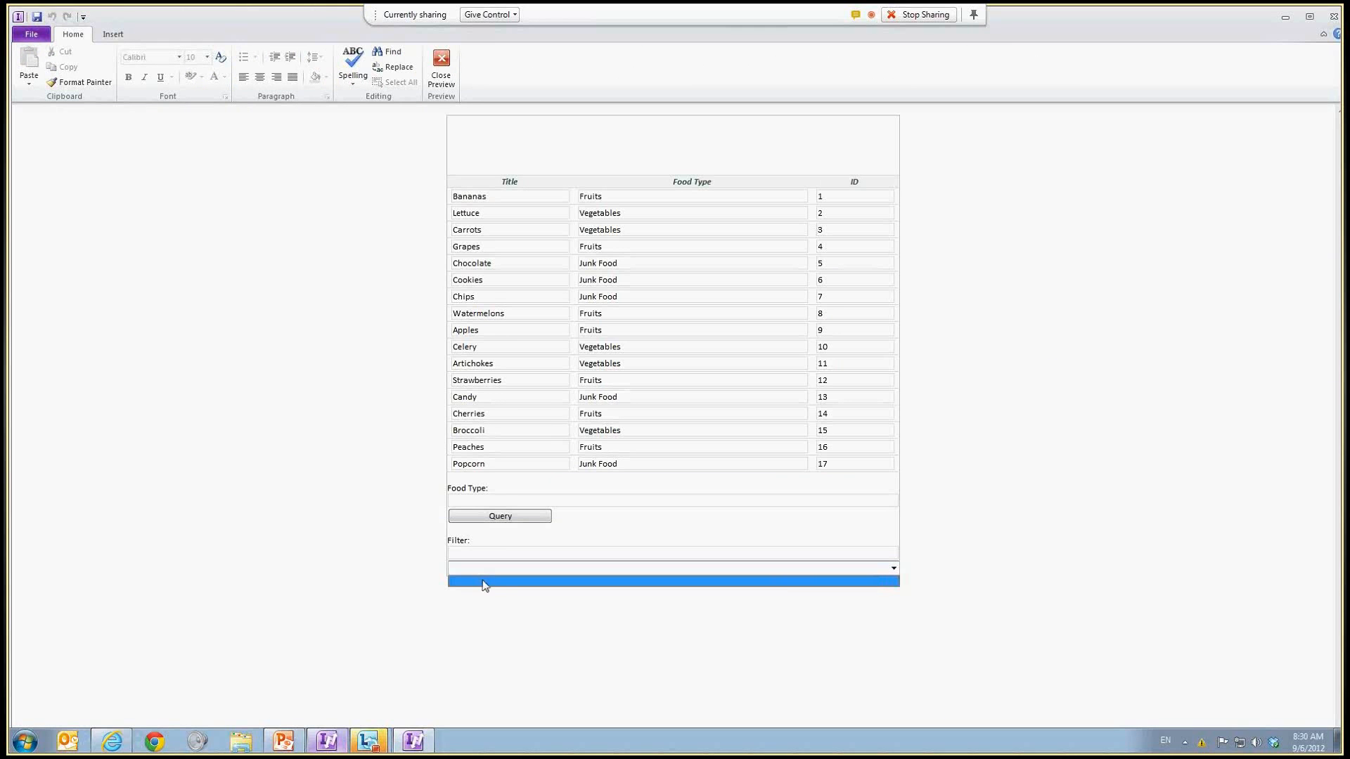
Step: Enter Junk Food in the Filter box and open the drop-down list
click(489, 554)
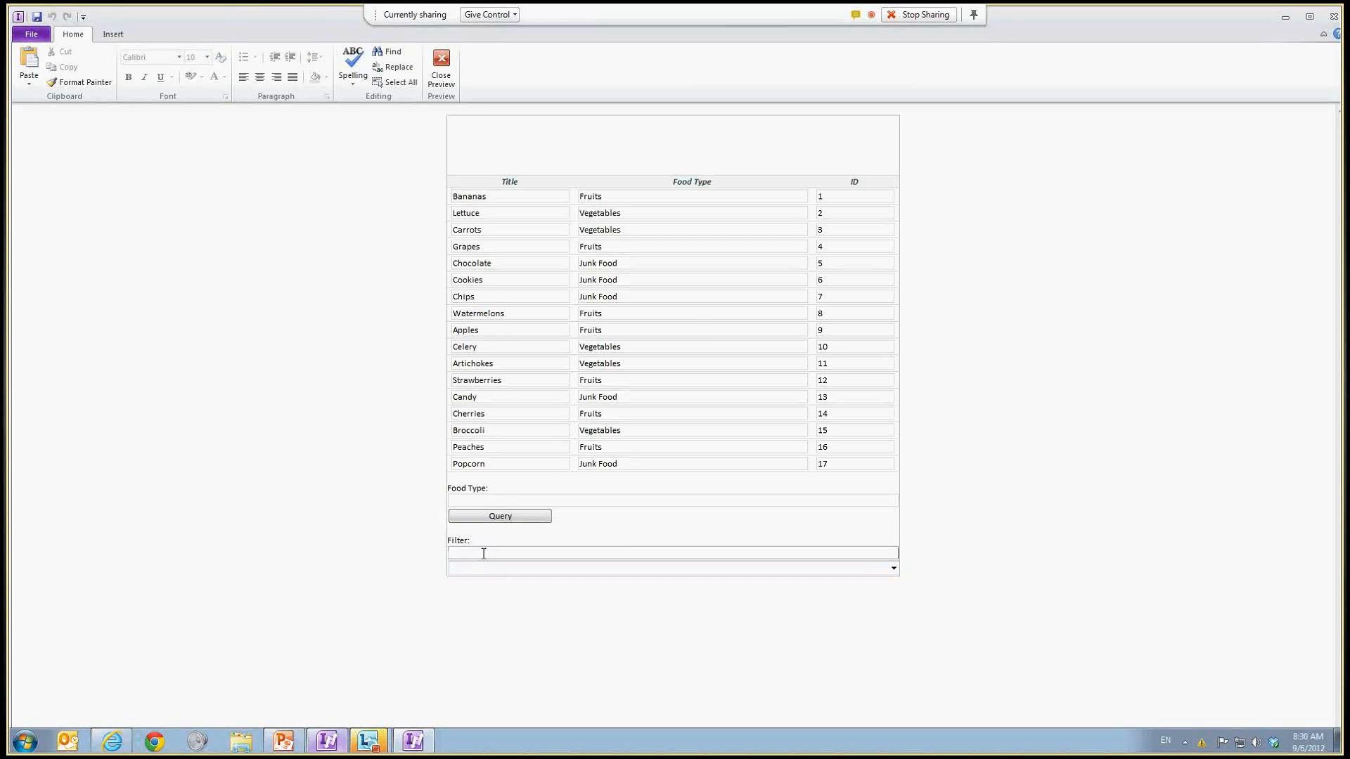
click(530, 569)
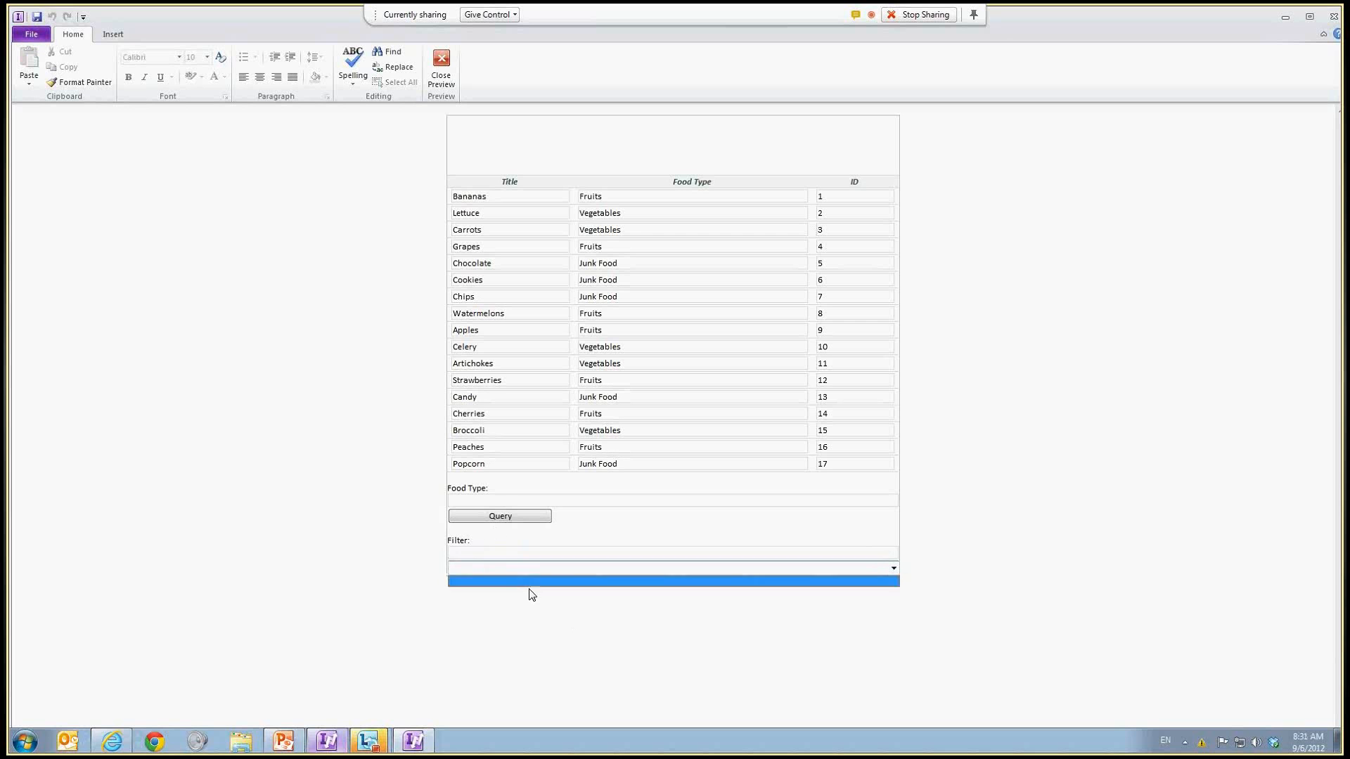
click(517, 552)
text(Junk Food)
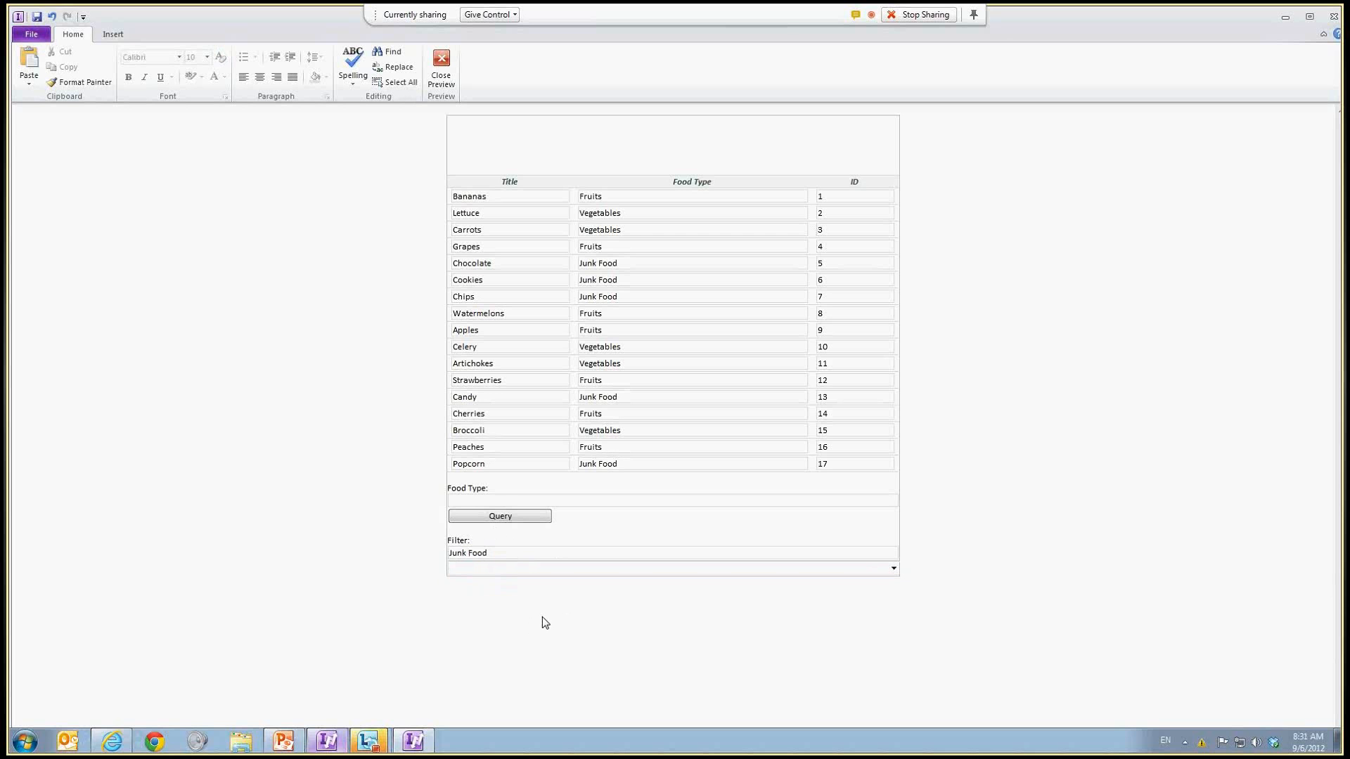
key(Tab)
key(alt+Down)
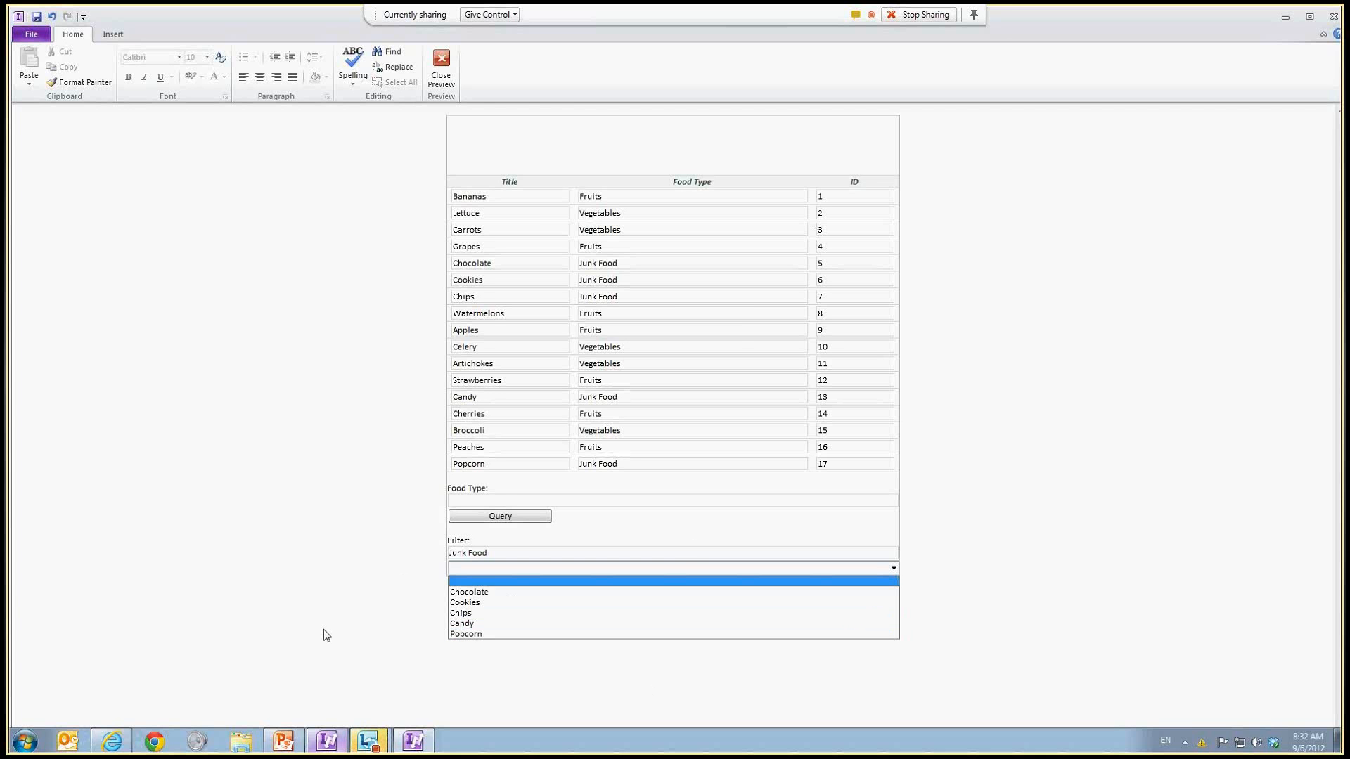
Step: Switch to the PowerPoint presentation
click(288, 745)
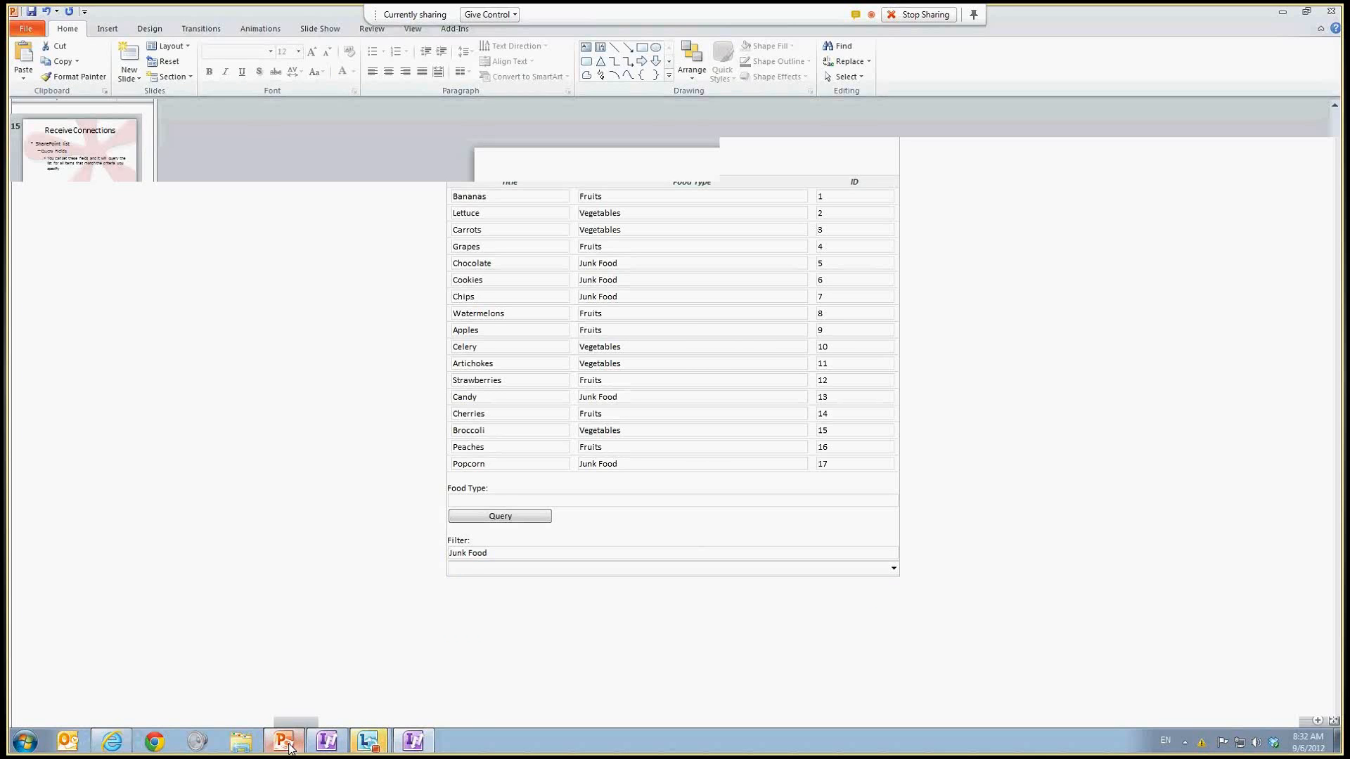